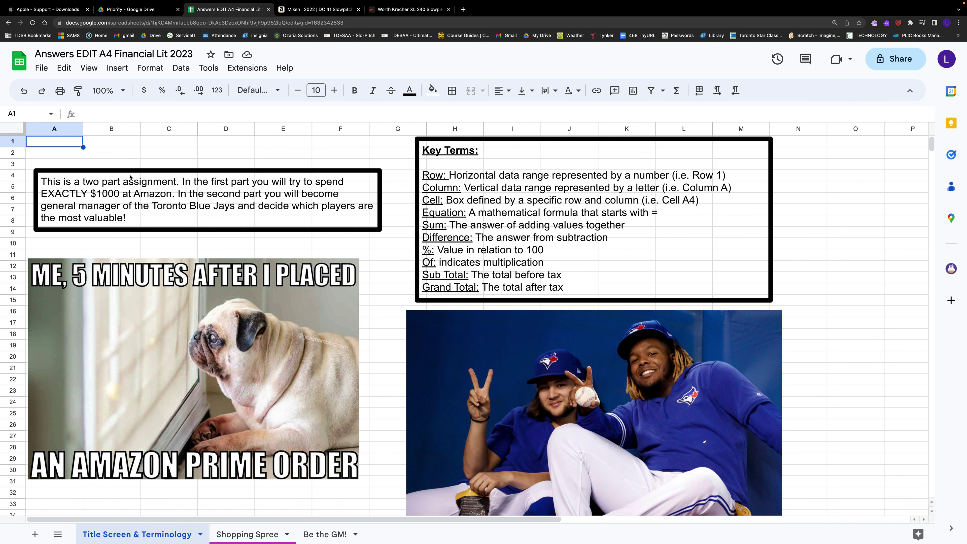
Step: Highlight rows 1 through 4 one at a time, plus cells B1 and D2, on the Title Screen & Terminology sheet
left_click(12, 141)
left_click(13, 152)
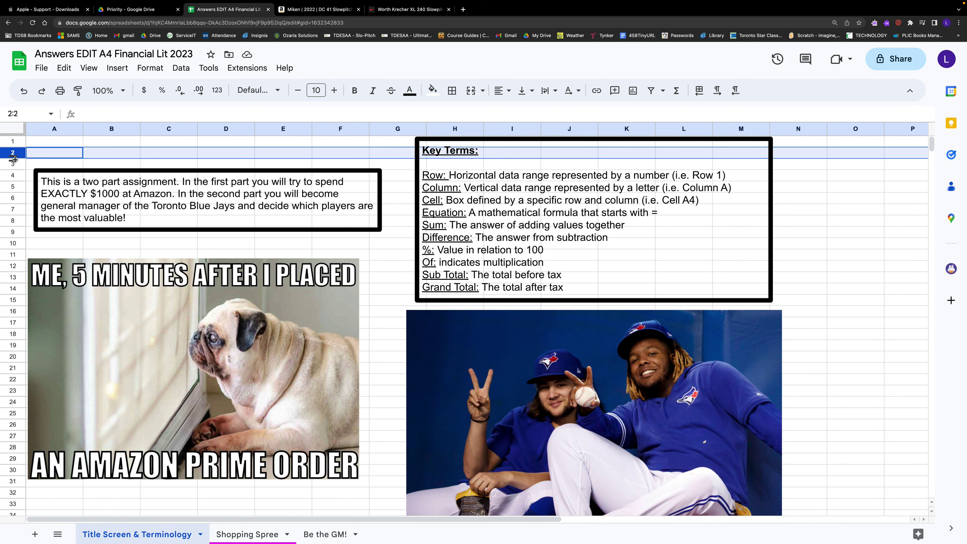
left_click(13, 164)
left_click(14, 175)
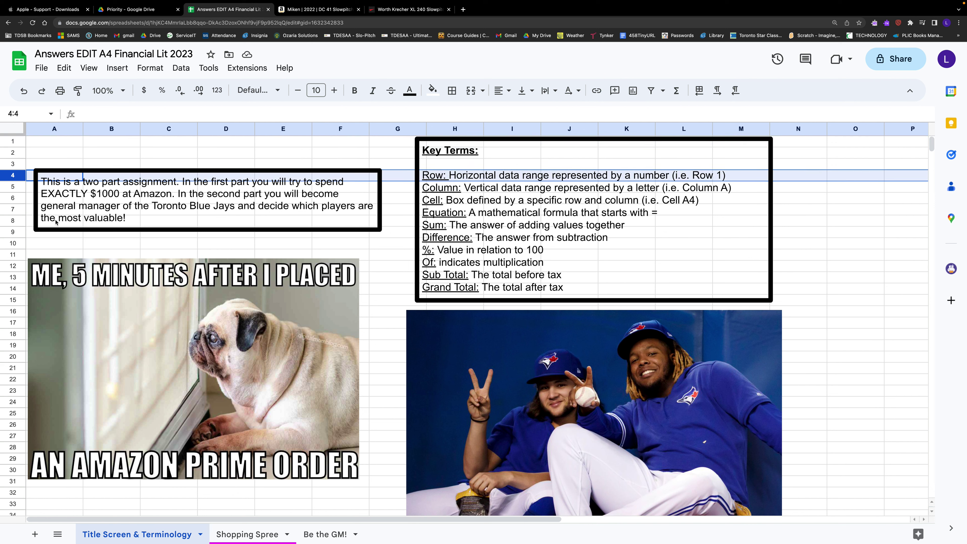
left_click(108, 144)
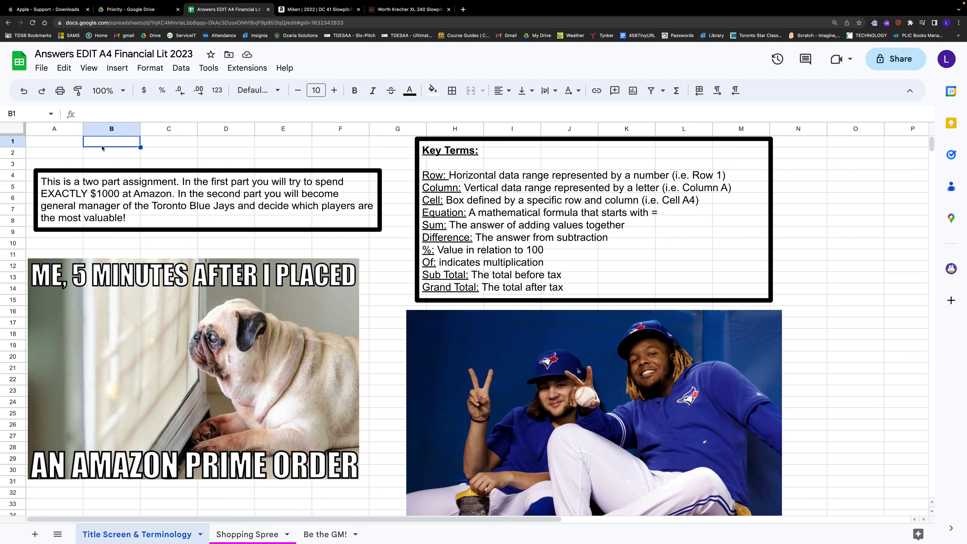
left_click(208, 153)
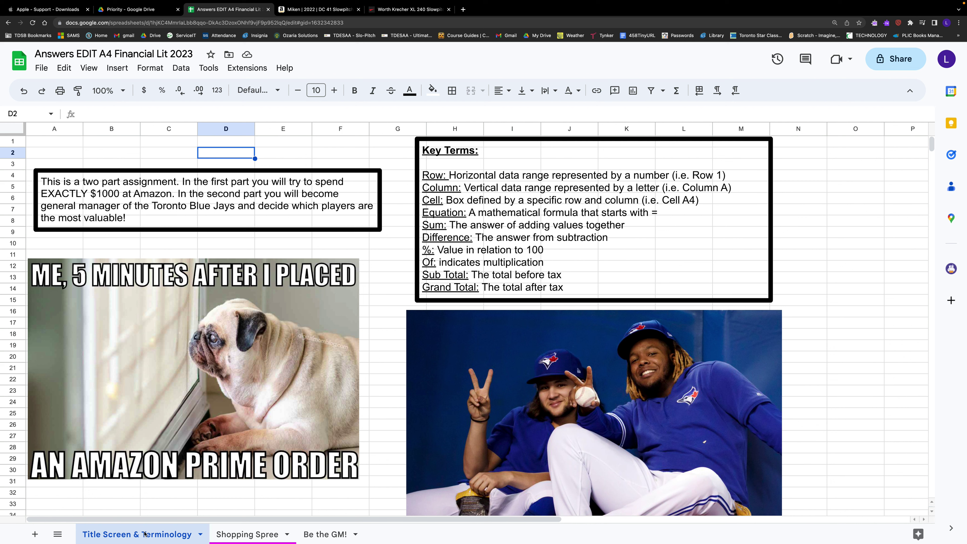
Step: Look over the Shopping Spree and Be the GM! sheets and return to Shopping Spree
left_click(232, 535)
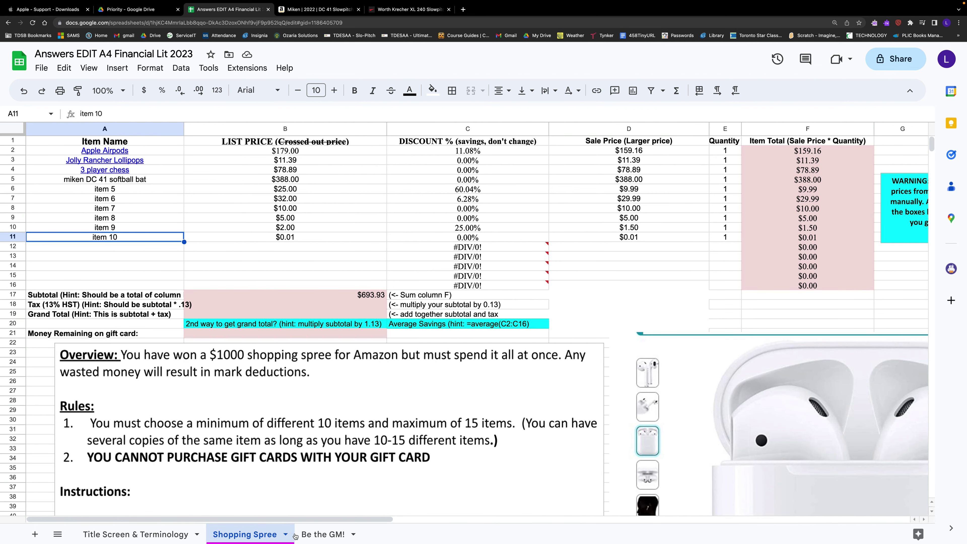
left_click(310, 535)
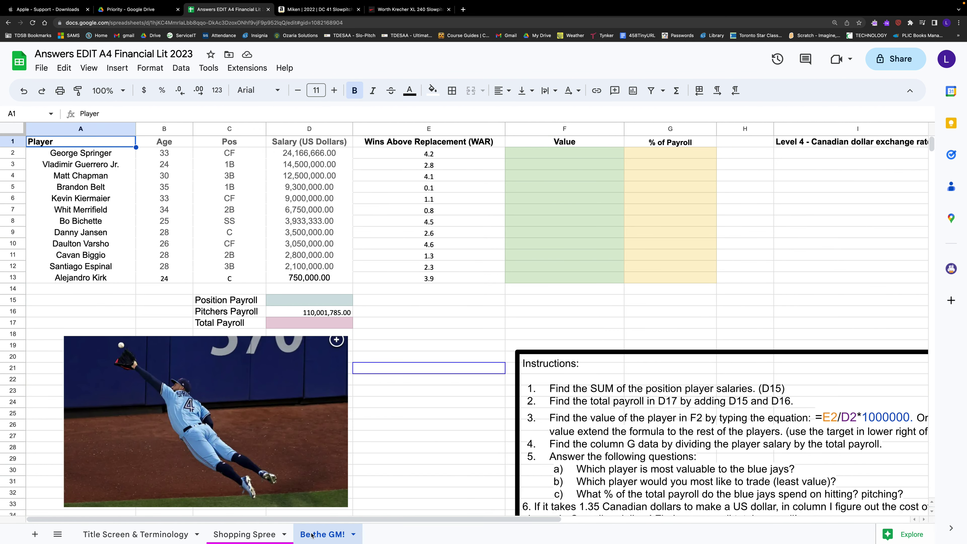
left_click(231, 534)
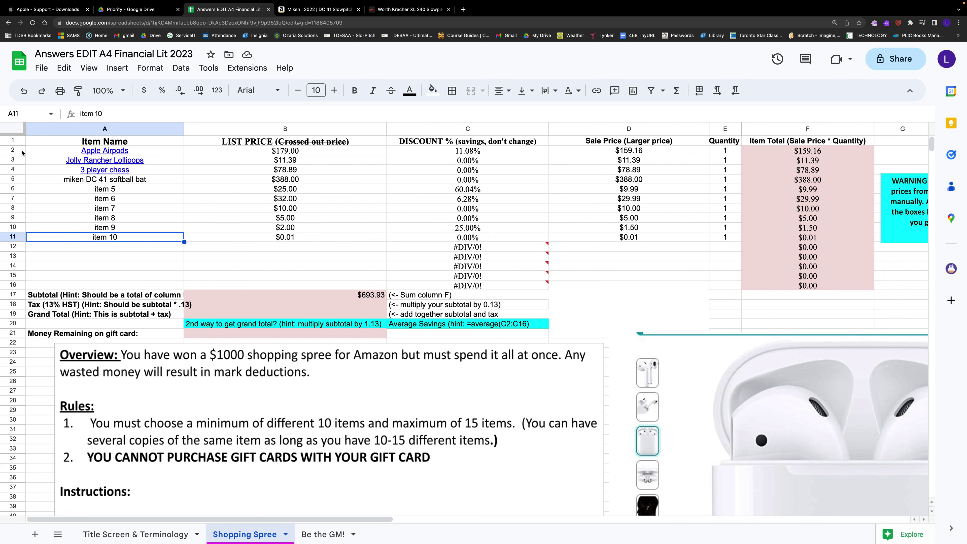
Step: Highlight item rows 2 through 16 and header row 1, and preview the Apple Airpods and Jolly Rancher Lollipops links
left_click_drag(13, 150, 11, 285)
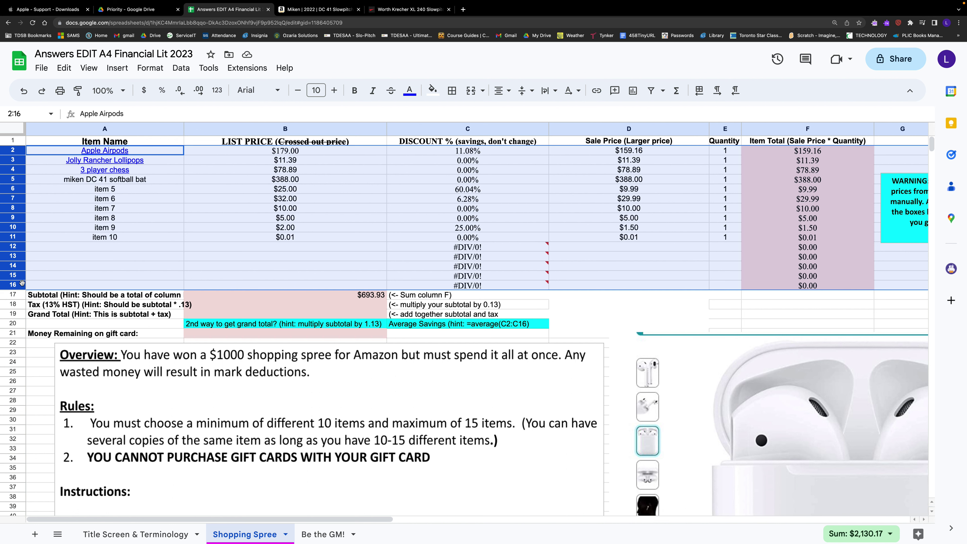
left_click(13, 140)
mouse_move(95, 150)
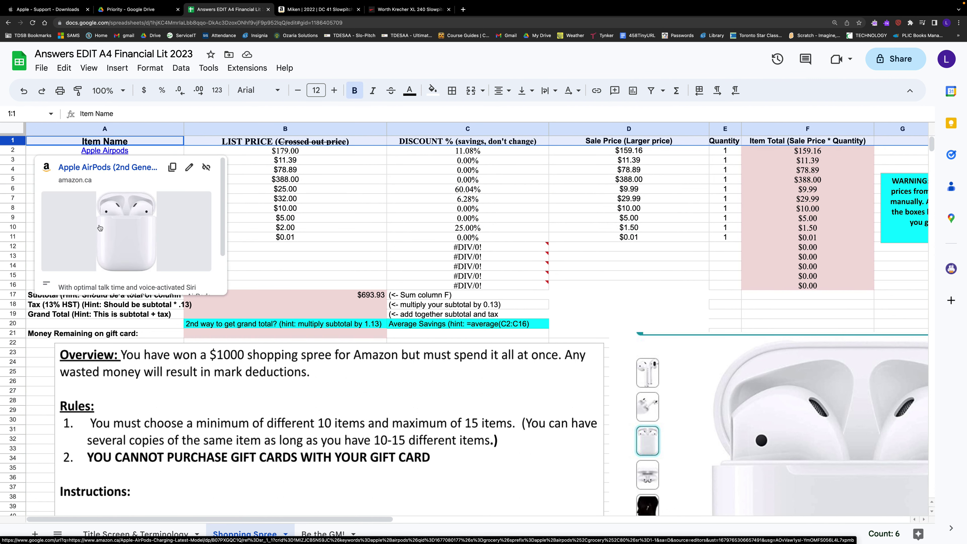
left_click(227, 266)
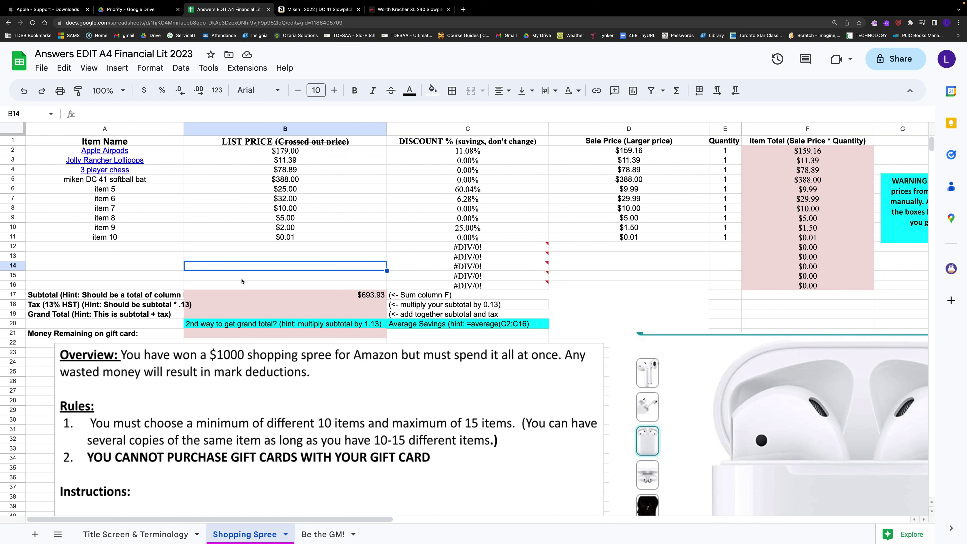
mouse_move(141, 154)
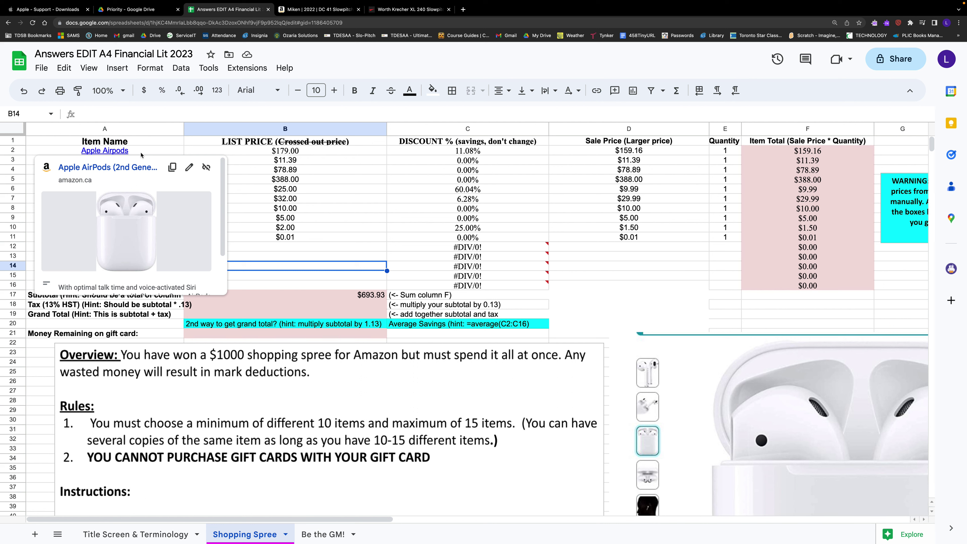
left_click(259, 191)
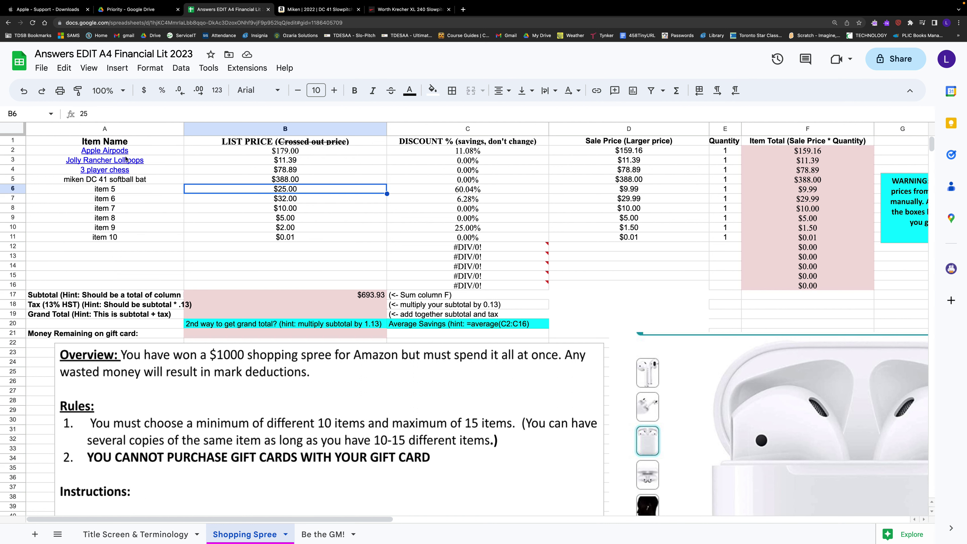
mouse_move(126, 159)
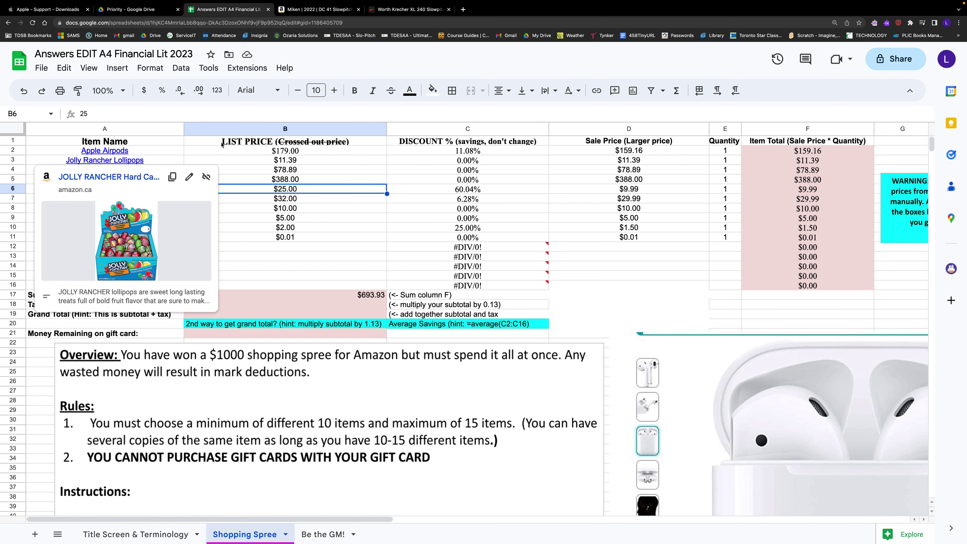
Step: Compare the Apple Airpods list price in B2 with the prices in the embedded Amazon product picture
left_click(274, 151)
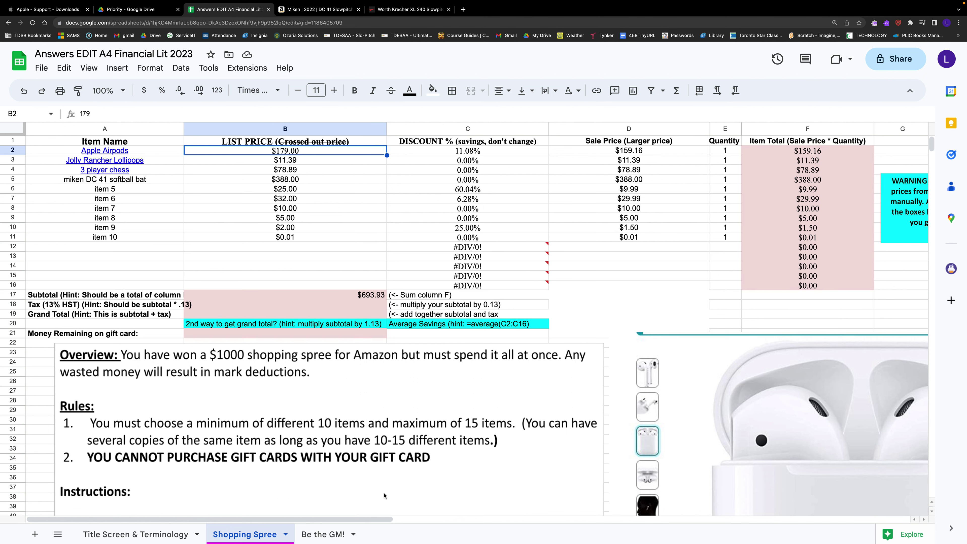
scroll(385, 493, "right", 10)
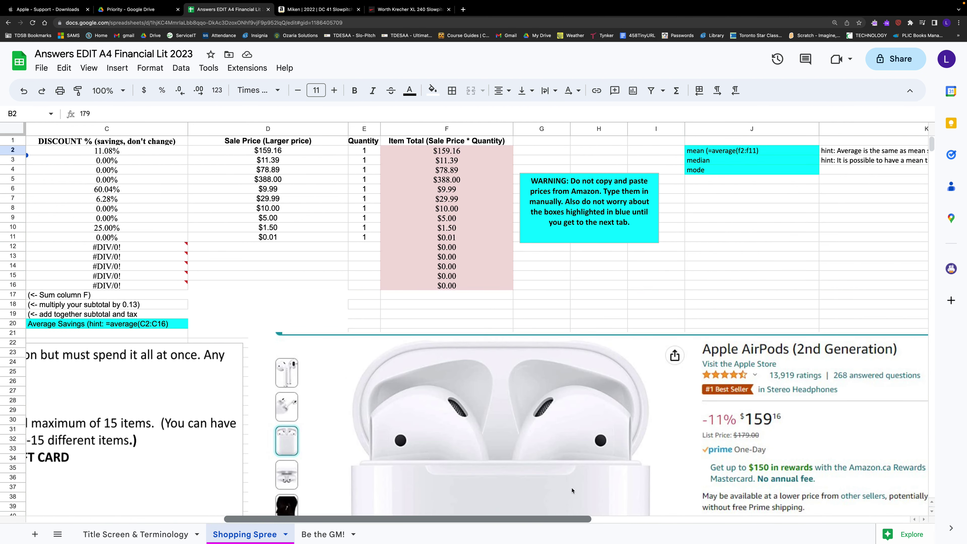
scroll(571, 490, "right", 4)
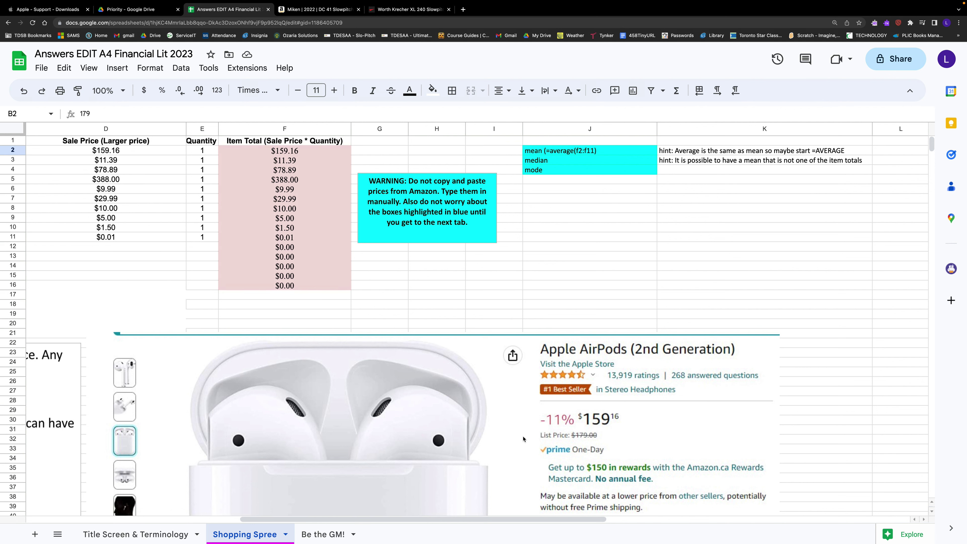
left_click_drag(540, 519, 397, 520)
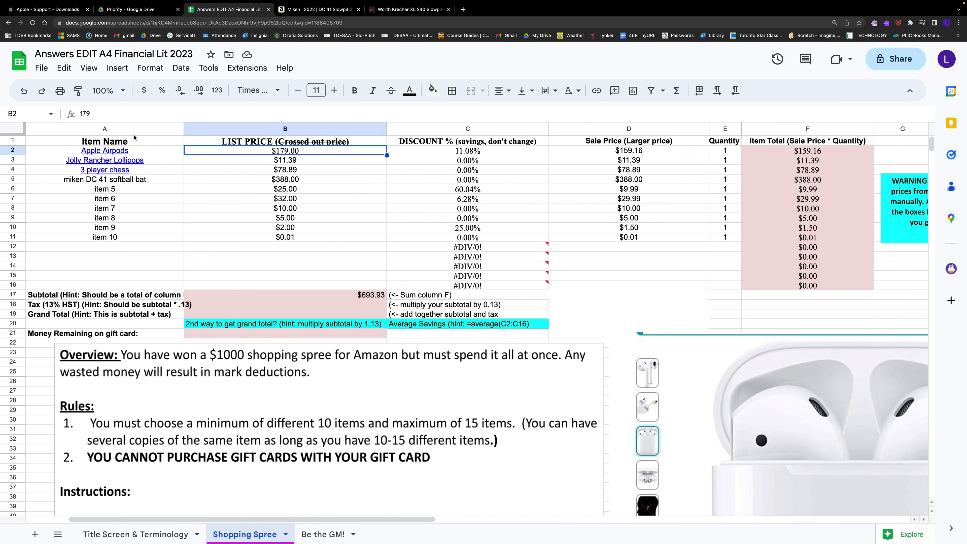
Step: Inspect the Apple Airpods entries for item name in A2, list price in B2 and sale price in D2
left_click(146, 151)
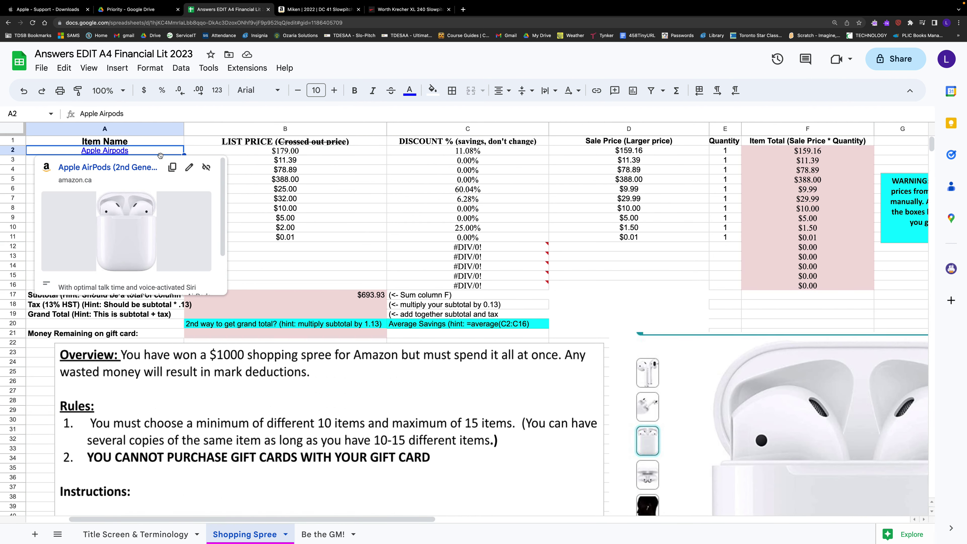
left_click(308, 154)
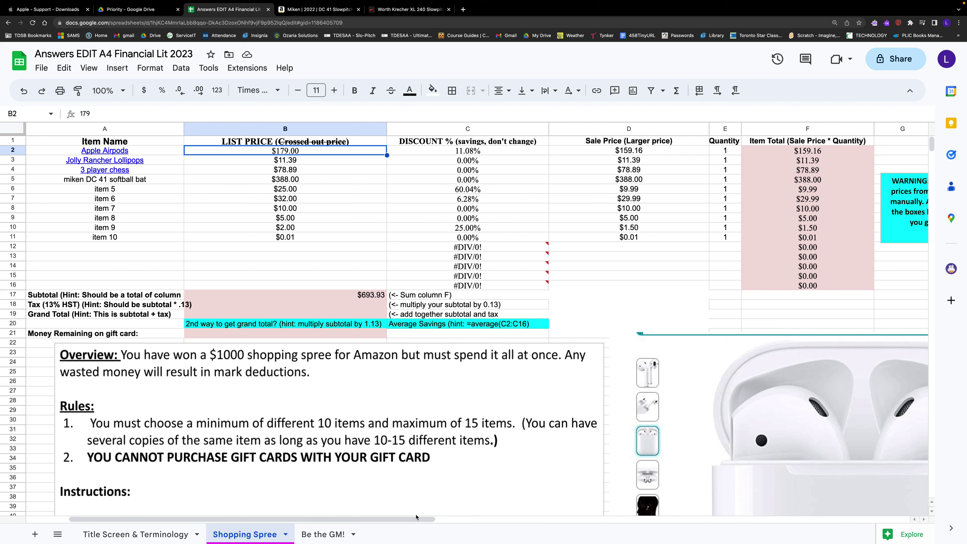
left_click(635, 151)
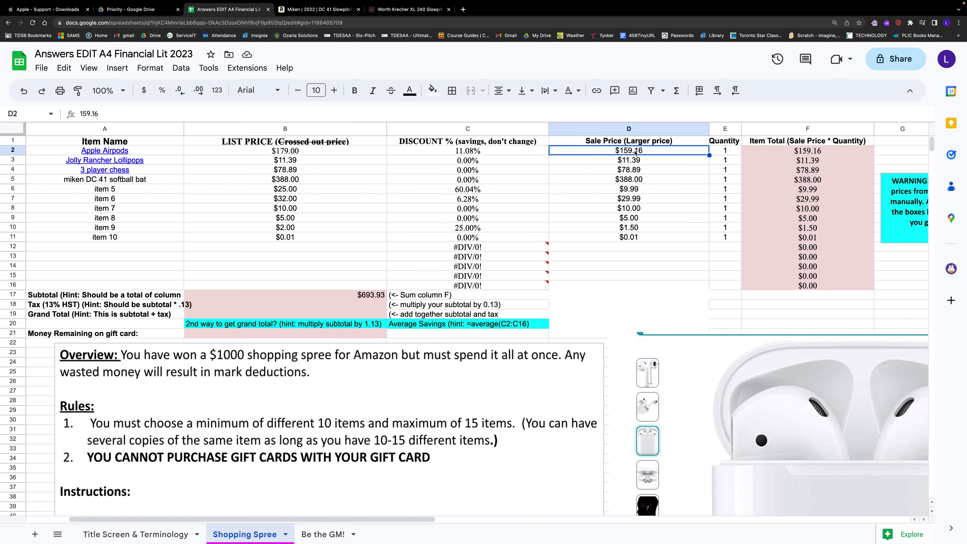
left_click(338, 154)
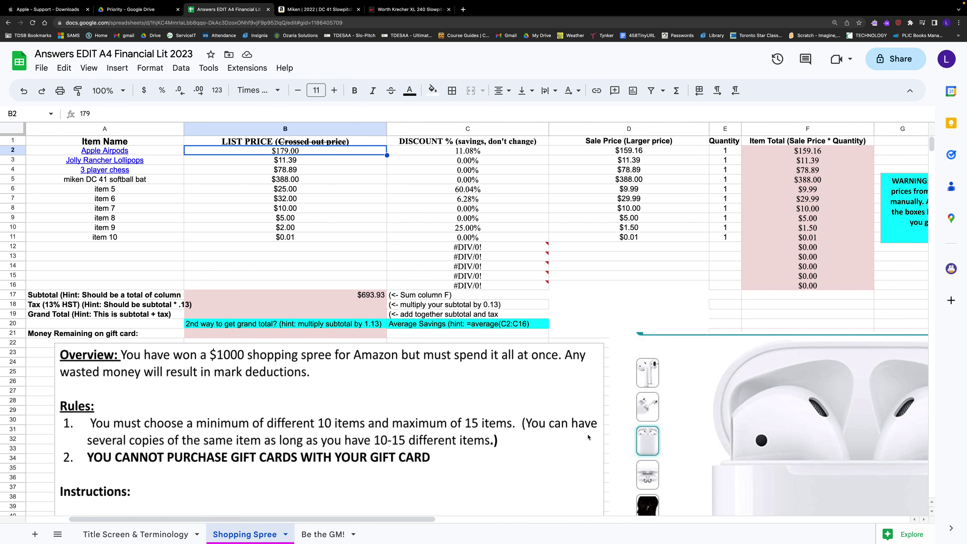
Step: Highlight the Item Total column and set the Apple Airpods quantity in E2 to 10
left_click_drag(416, 521, 582, 521)
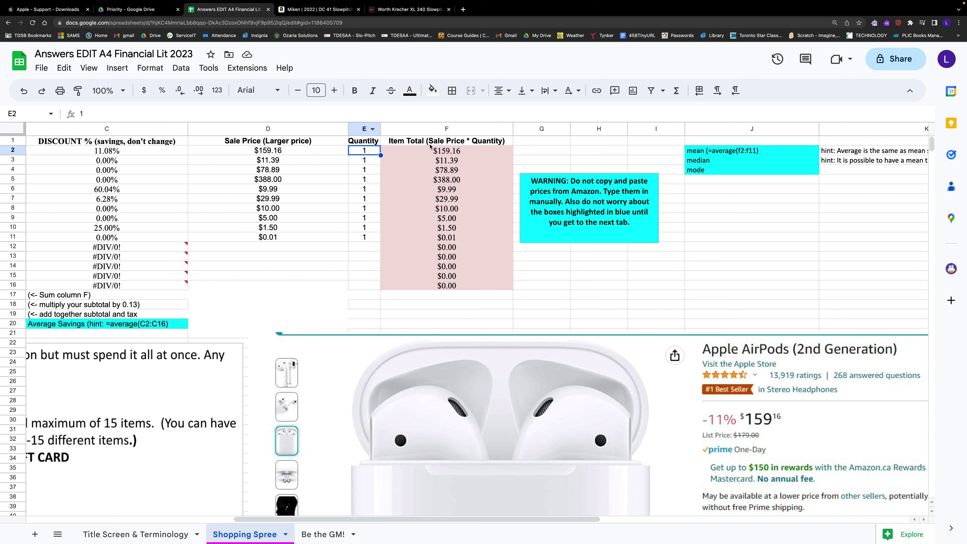
left_click(449, 130)
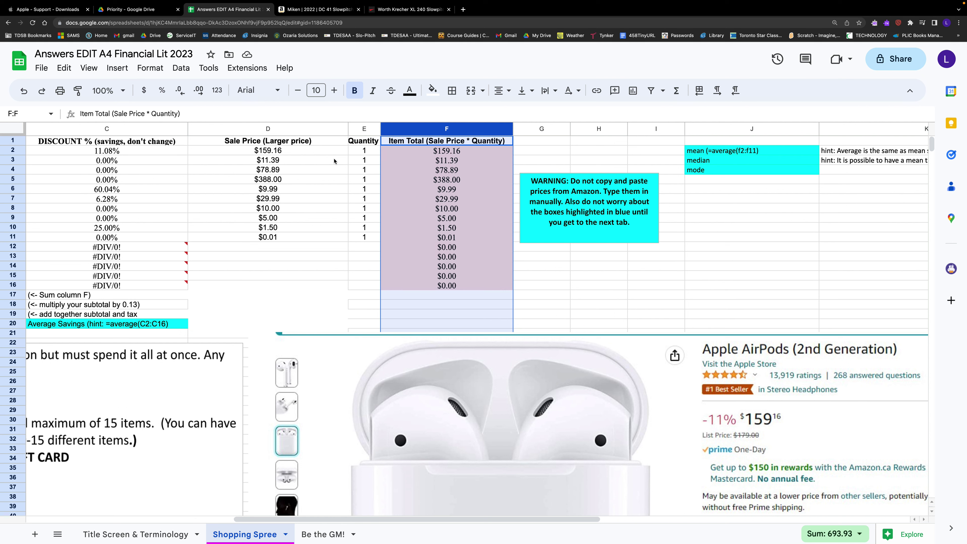
left_click(357, 152)
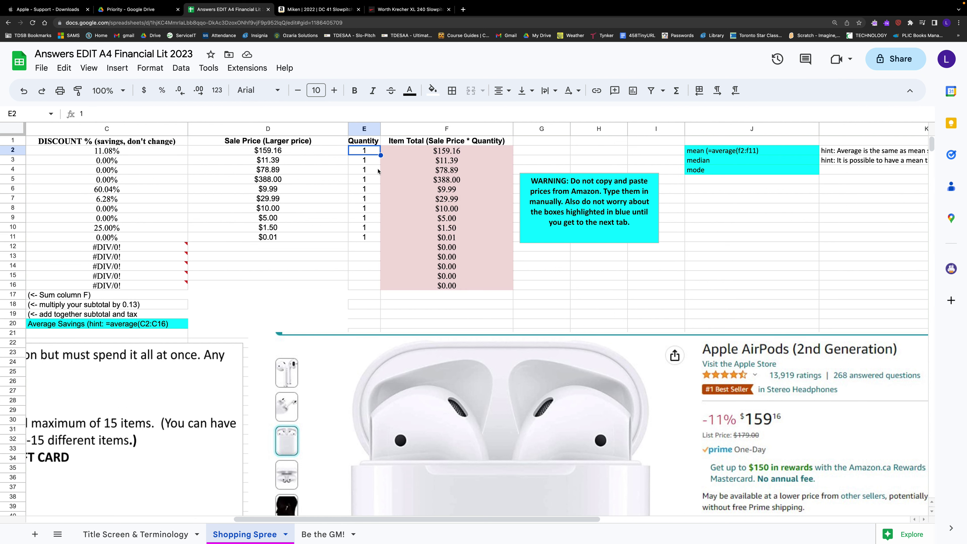
type("10")
key("Return")
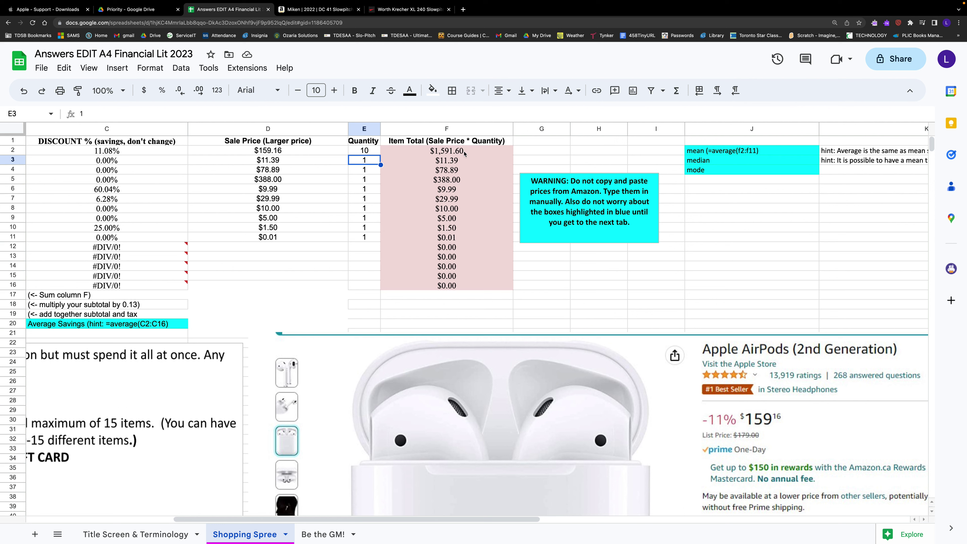
Step: Set the Apple Airpods quantity in E2 back to 1
left_click(373, 152)
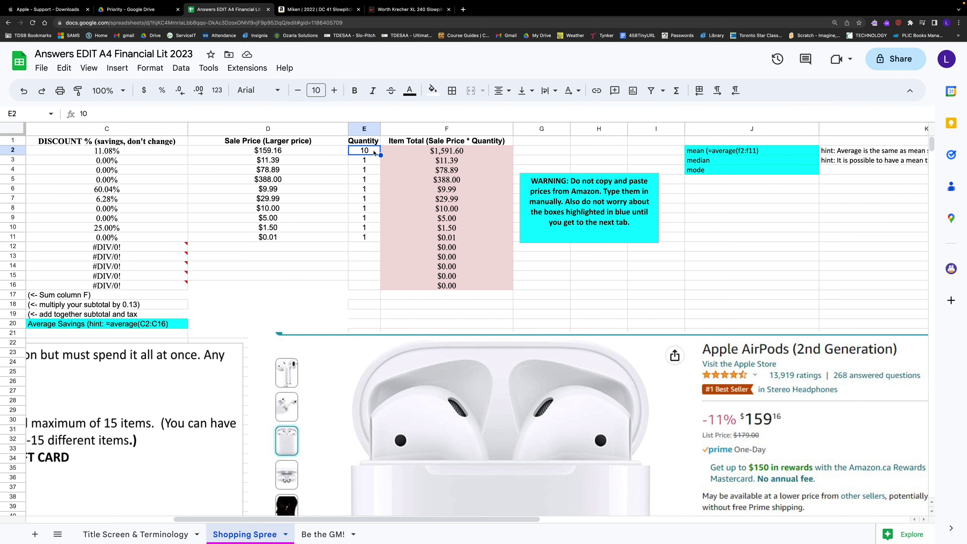
type("1")
key("Return")
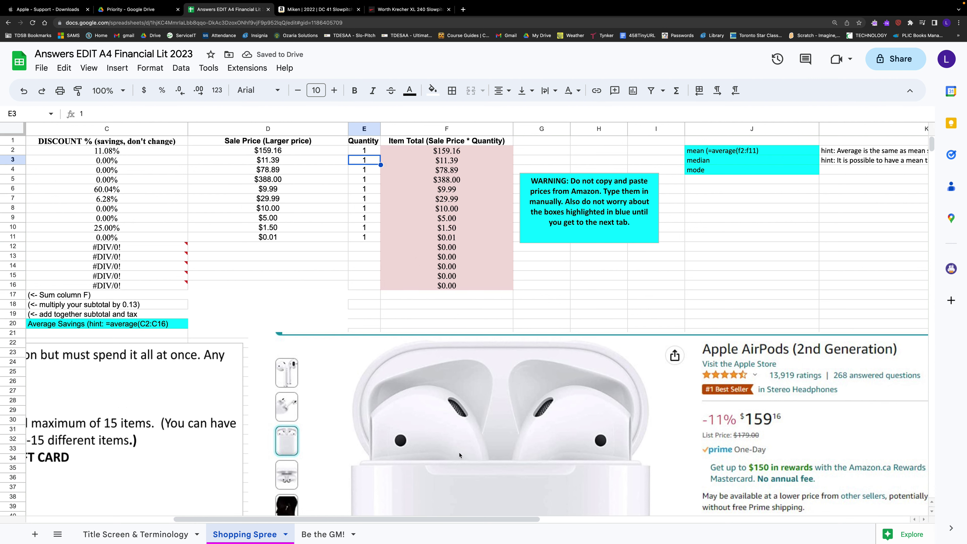
Step: Inspect the Jolly Rancher Lollipops row's list price, sale price, discount formula and quantity in row 3
left_click_drag(446, 518, 290, 520)
mouse_move(115, 160)
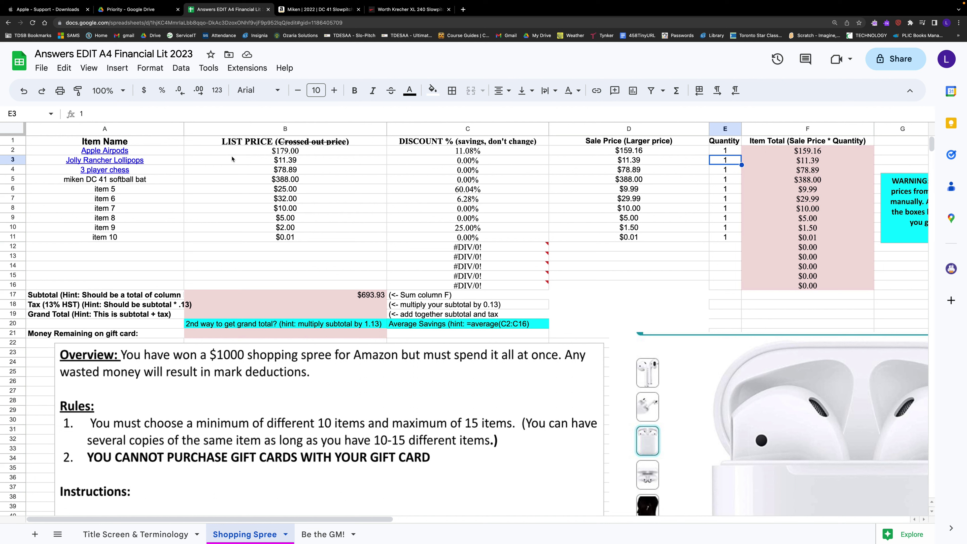
left_click(251, 162)
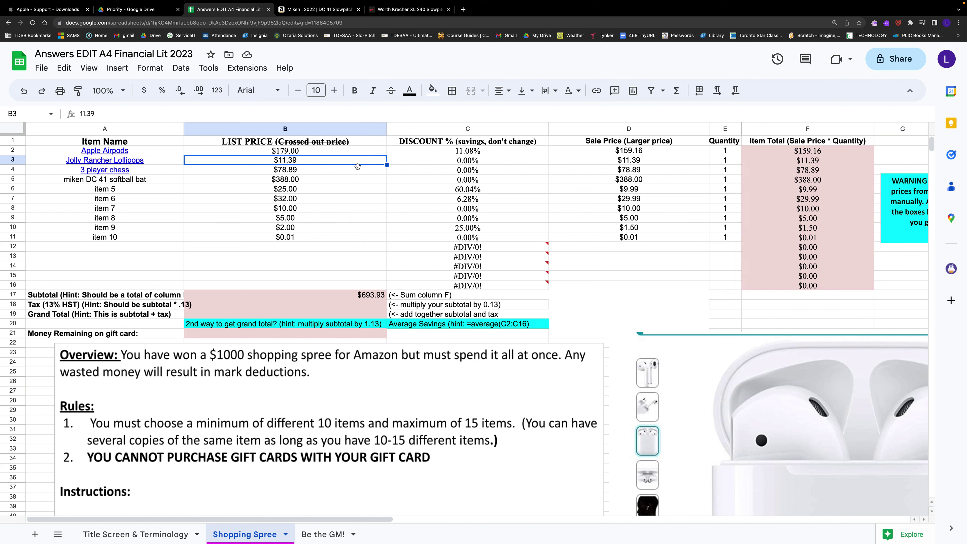
left_click(600, 163)
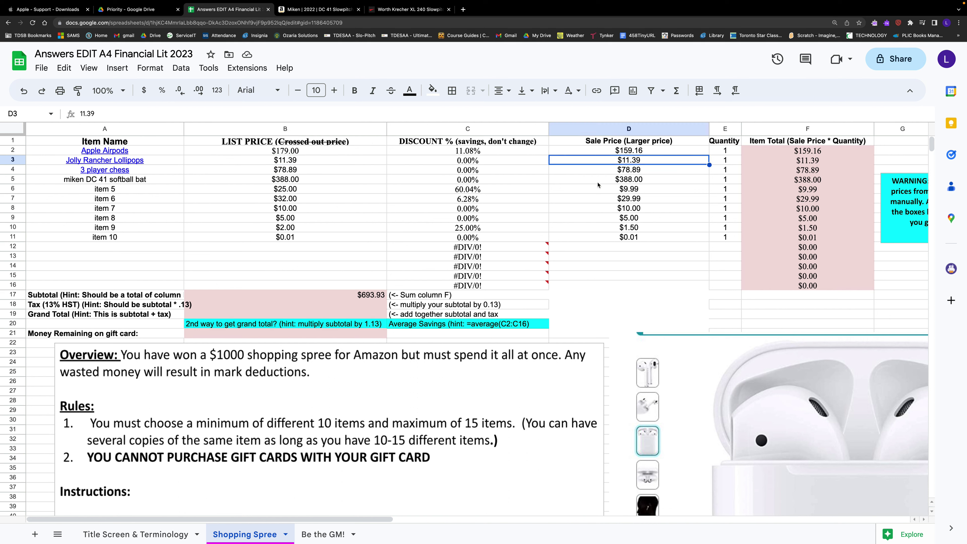
left_click(502, 164)
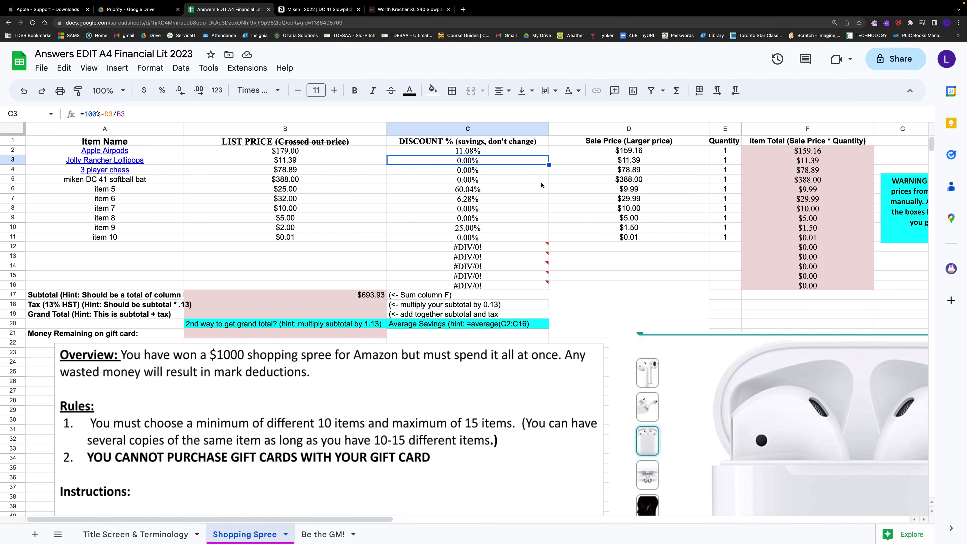
left_click(723, 162)
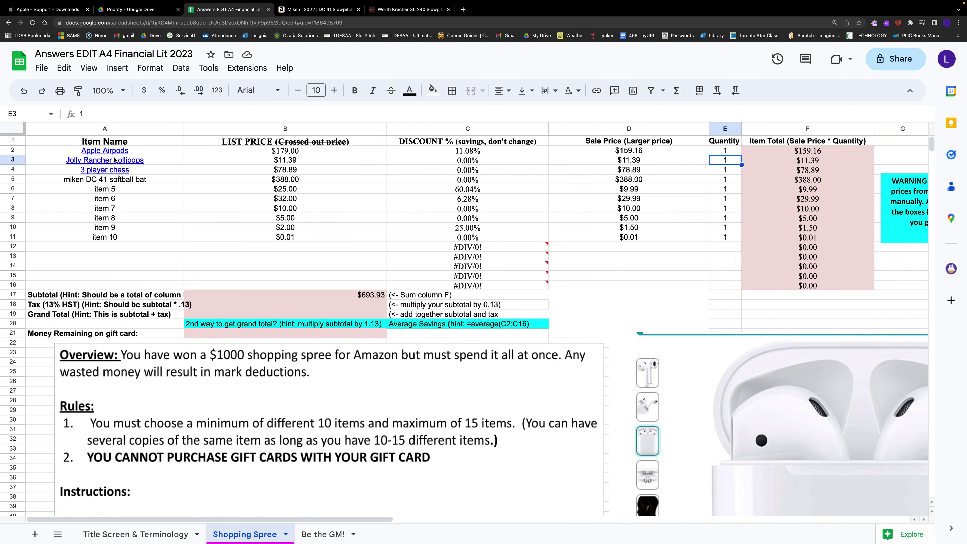
Step: Open the Amazon product page linked from the 3 player chess item in A4
left_click(301, 247)
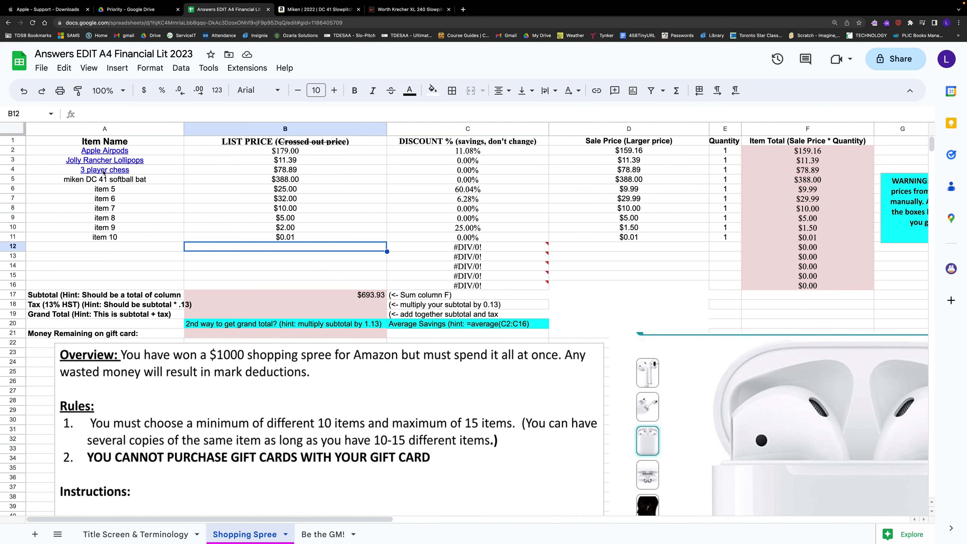
mouse_move(104, 172)
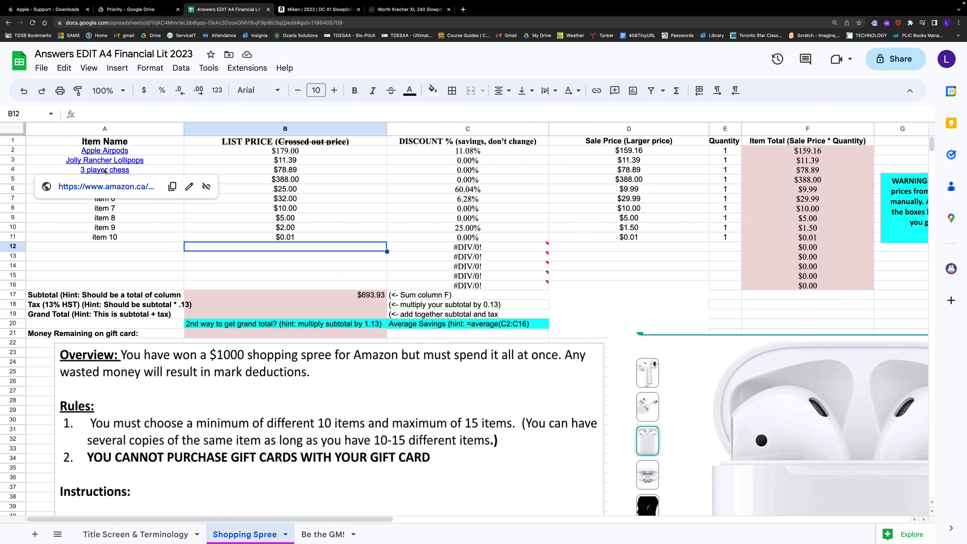
left_click(118, 187)
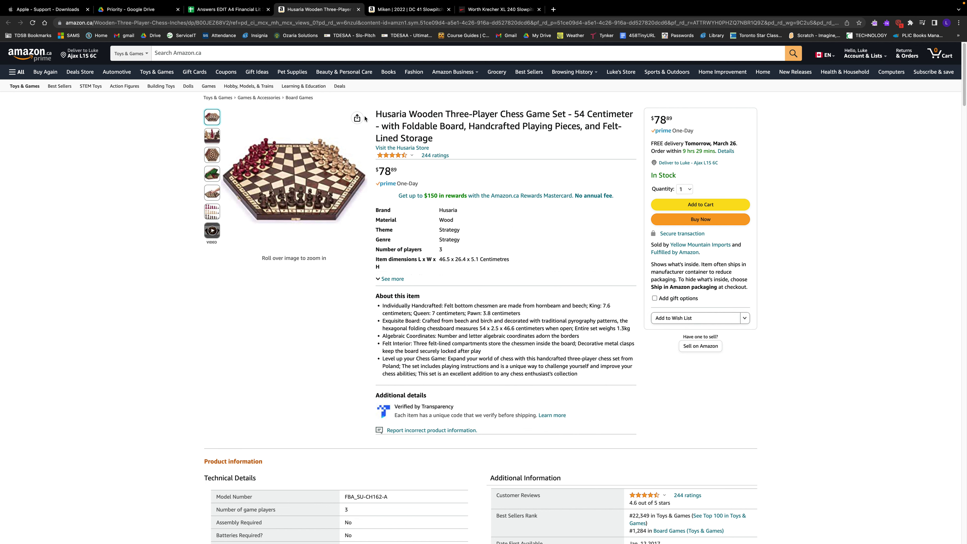
Step: Return to the spreadsheet and inspect the 3 player chess row's list price, sale price and discount formula in row 4
left_click(225, 12)
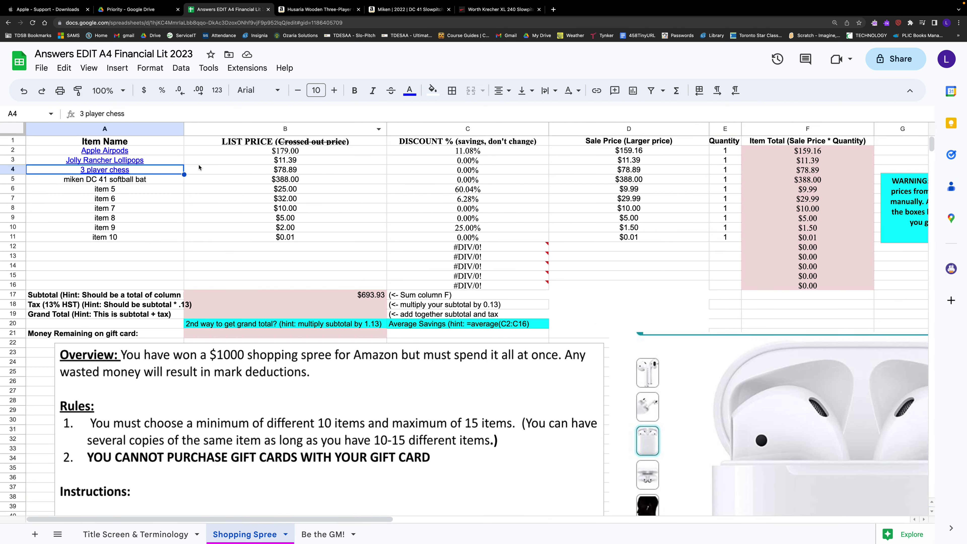
left_click(305, 172)
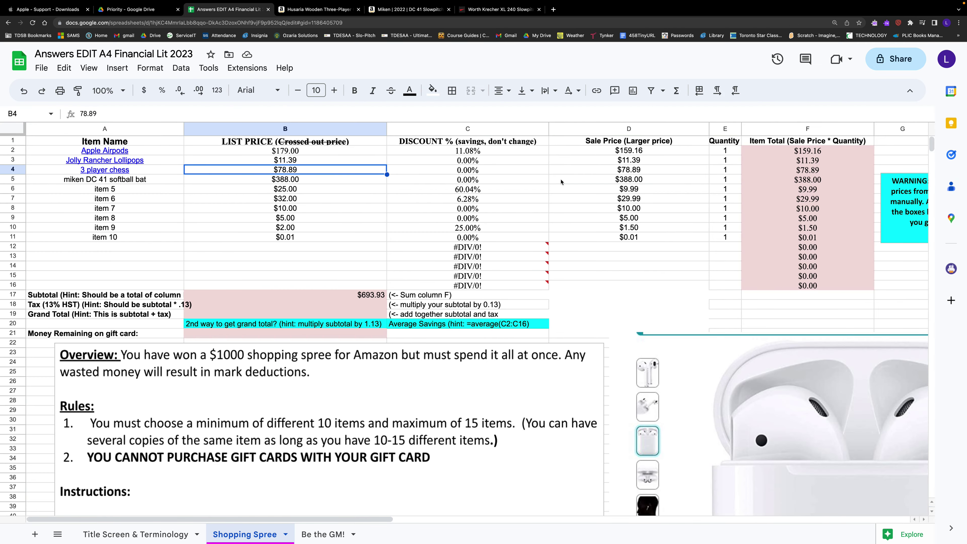
left_click(593, 173)
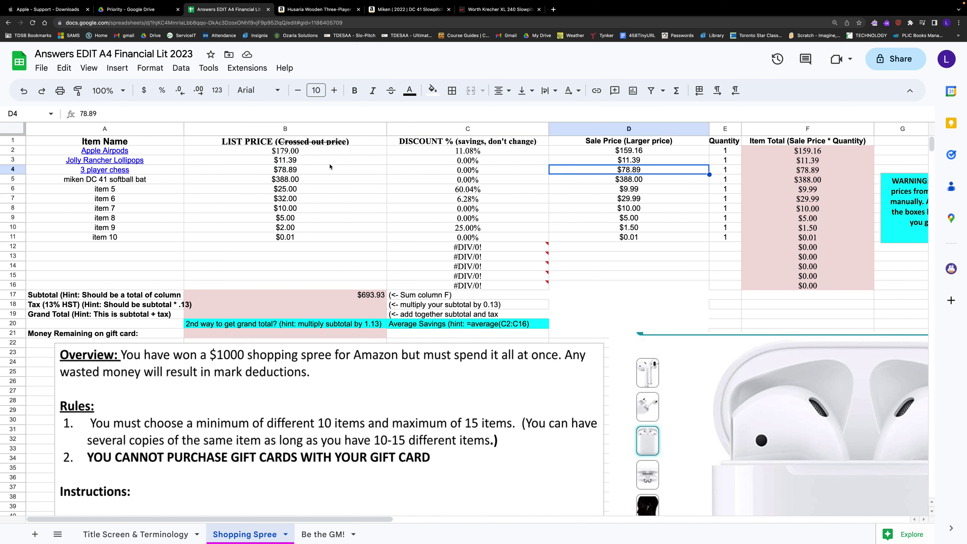
left_click(330, 166)
left_click(580, 171)
left_click(510, 173)
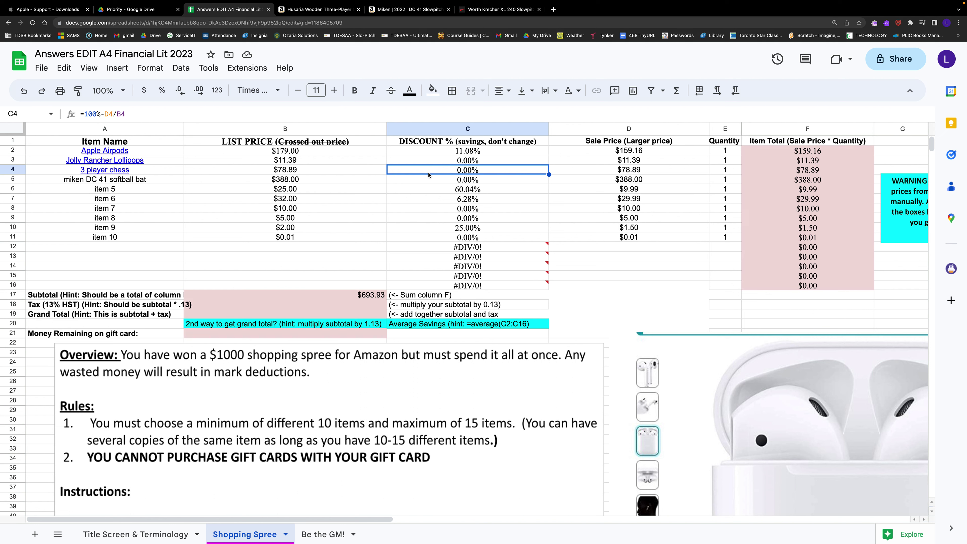
Step: Compare the miken DC 41 softball bat's Amazon page with its list price, sale price and discount formula in row 5
left_click(128, 179)
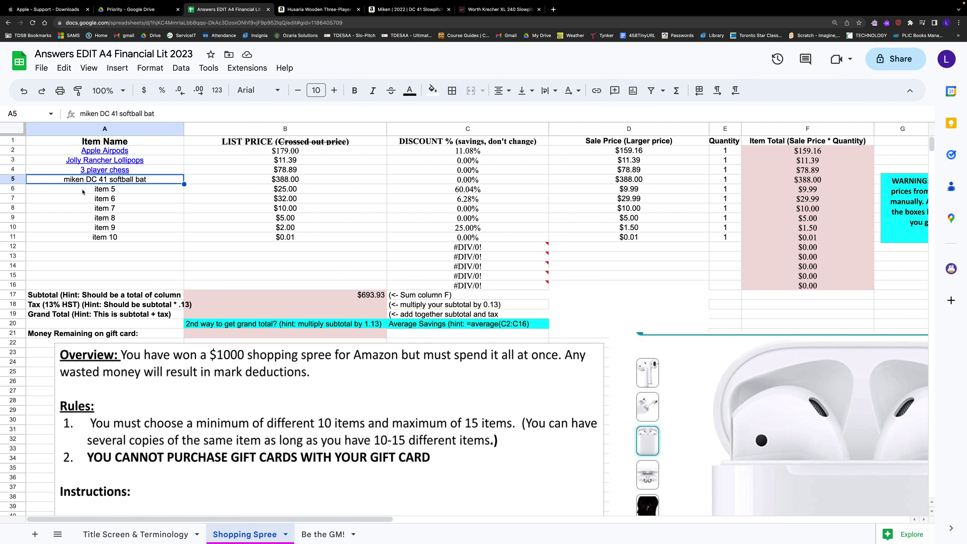
left_click(402, 11)
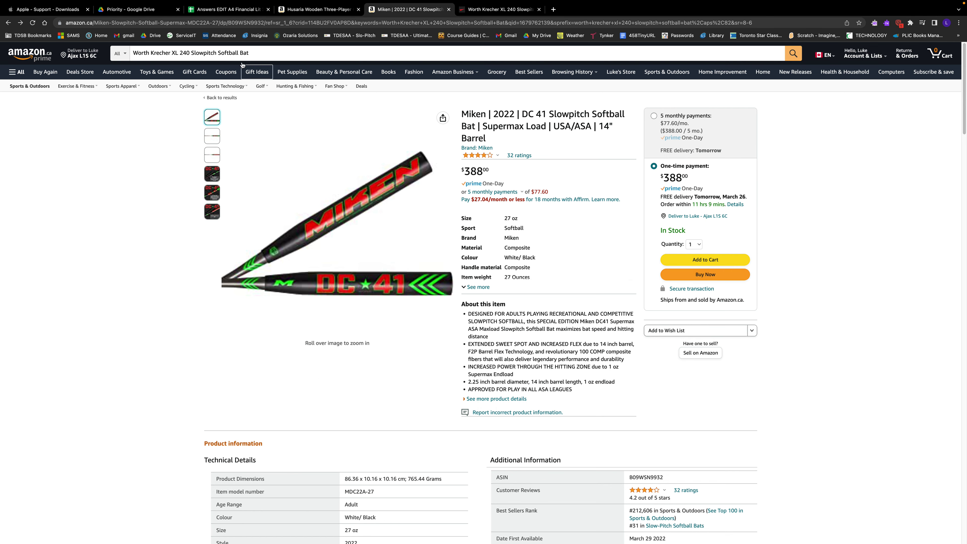
left_click(222, 9)
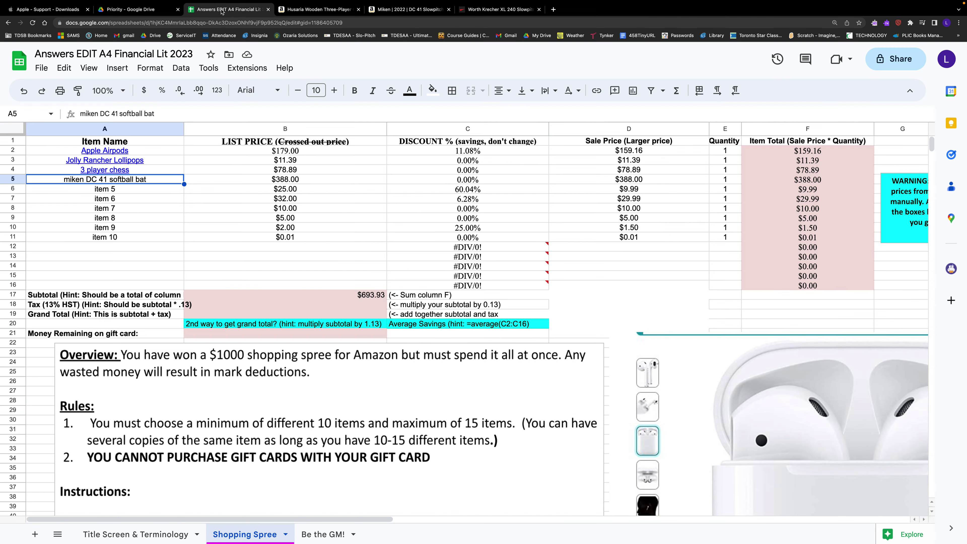
left_click(265, 179)
left_click(582, 182)
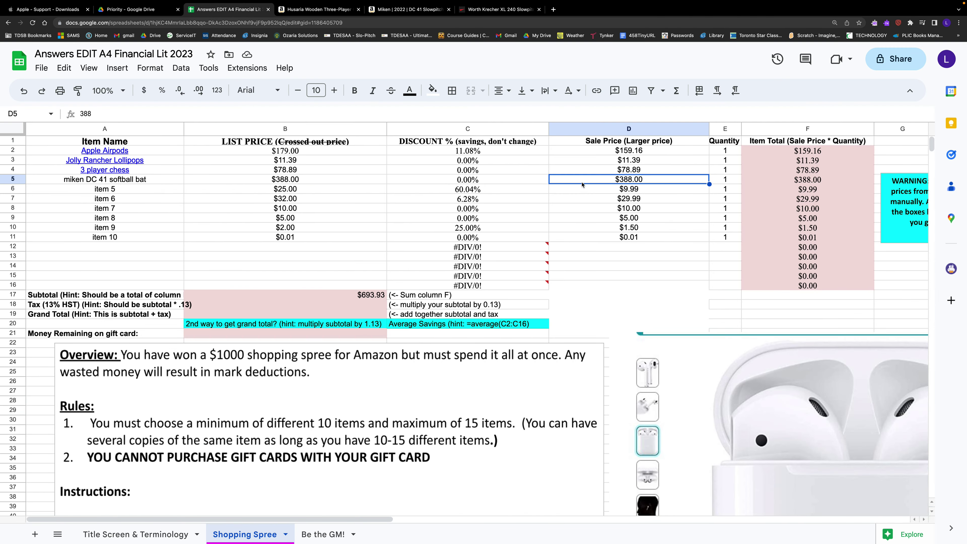
left_click(502, 184)
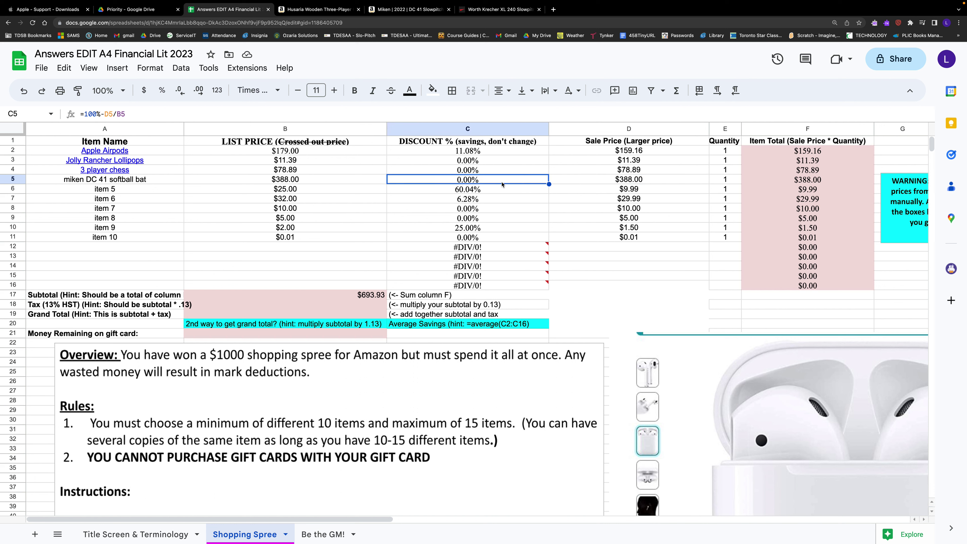
Step: Look through the placeholder item names from item 5 to item 10 in column A
left_click(143, 195)
left_click(141, 208)
left_click(138, 217)
left_click(136, 227)
left_click(136, 236)
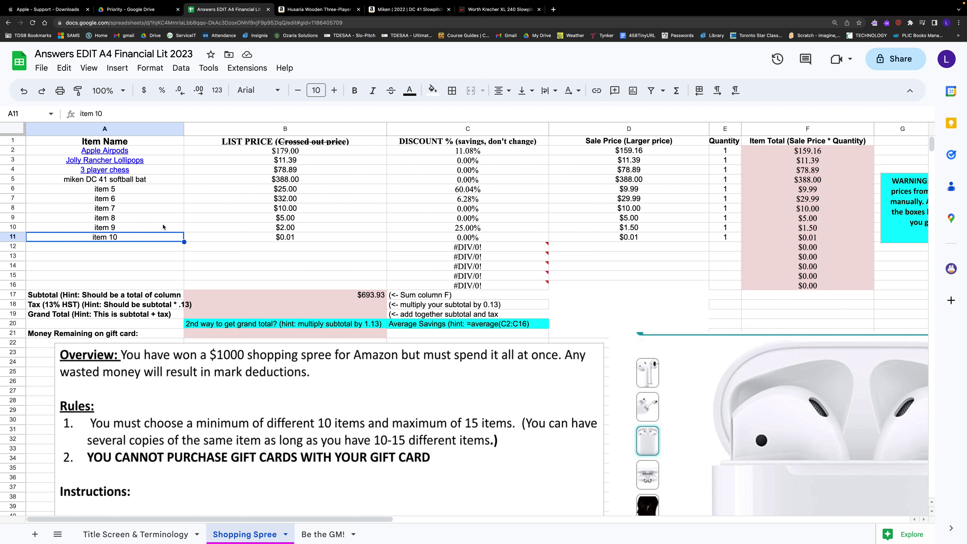
Step: Copy the web address of the Miken DC 41 bat's Amazon product page and return to the spreadsheet
left_click(117, 180)
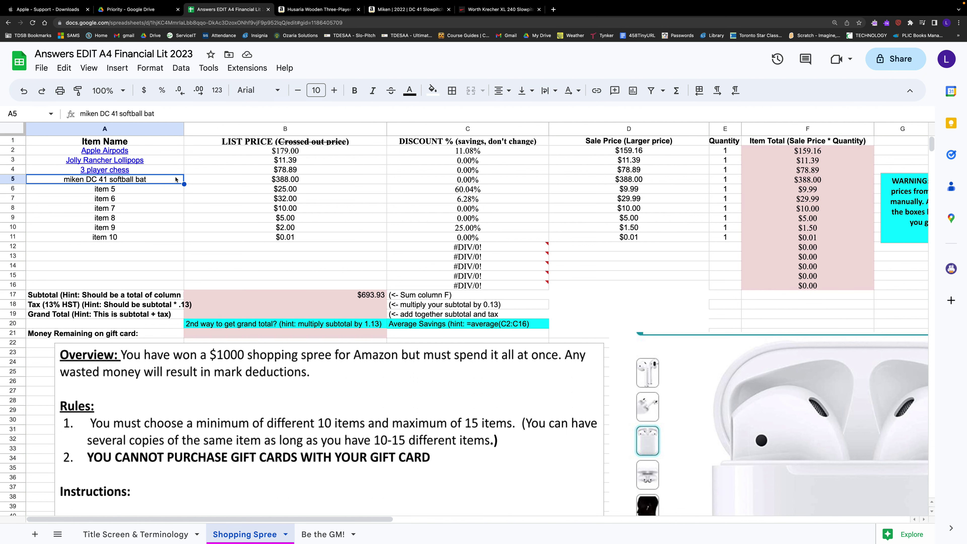
left_click(399, 12)
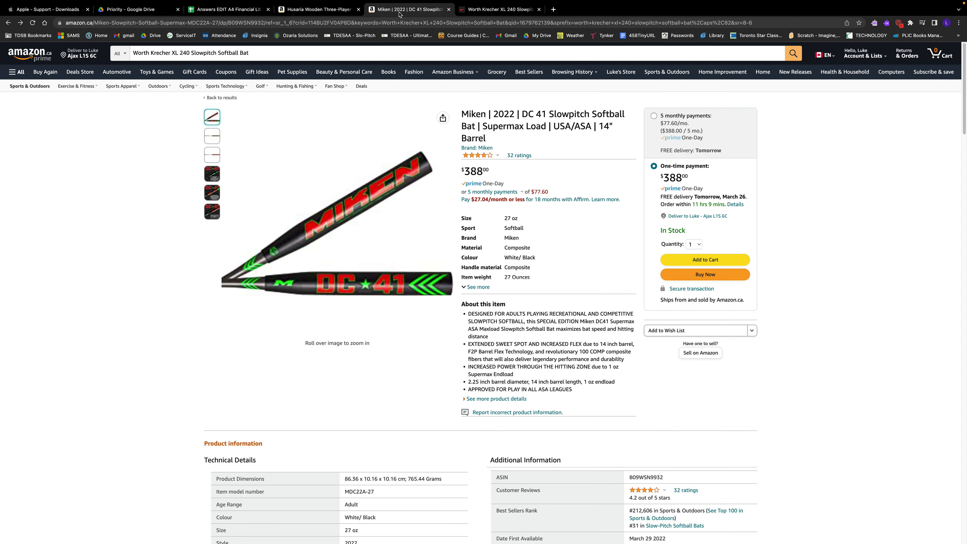
left_click(335, 24)
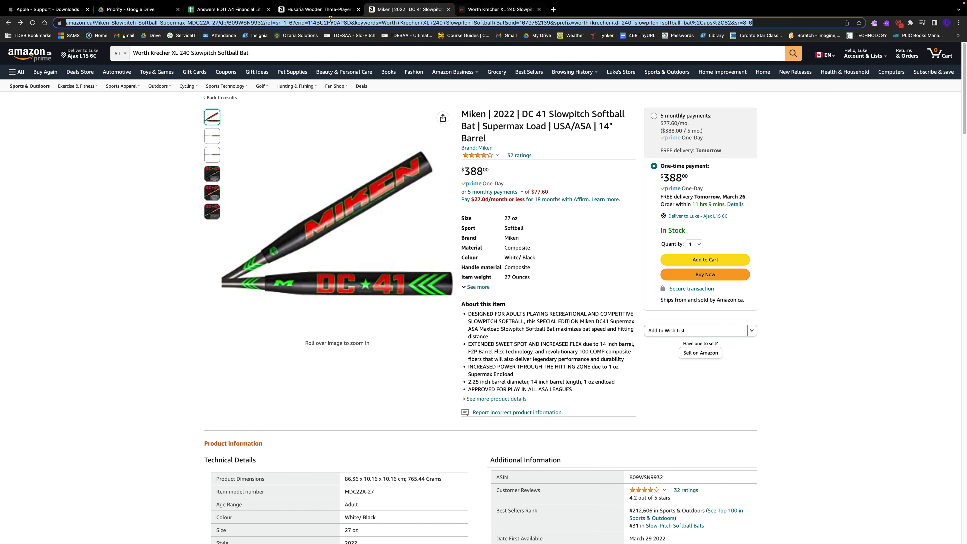
left_click(221, 9)
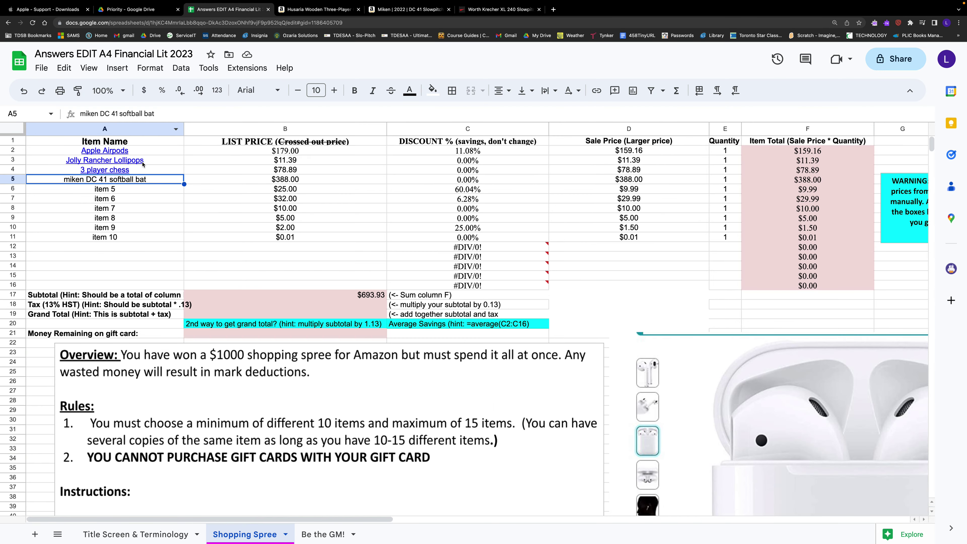
left_click(156, 208)
left_click(266, 274)
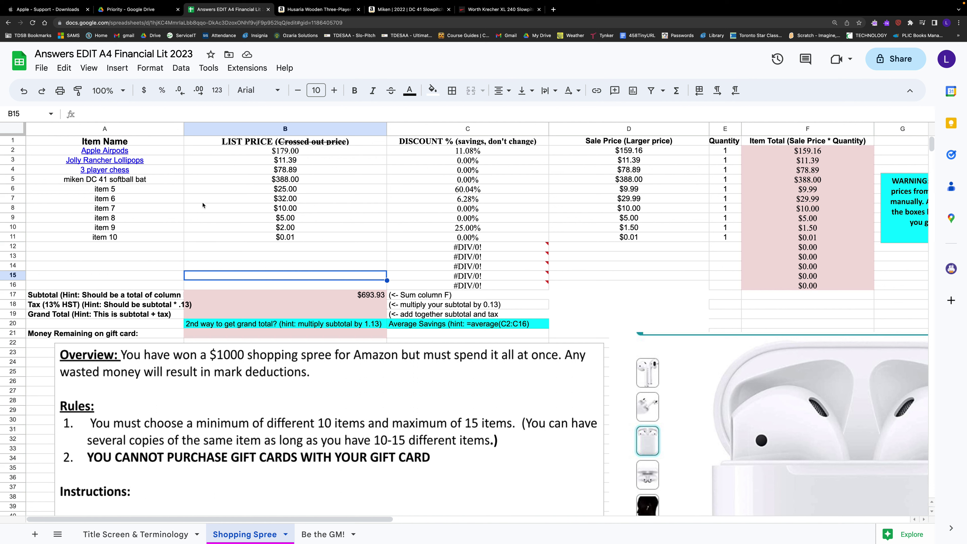
right_click(144, 182)
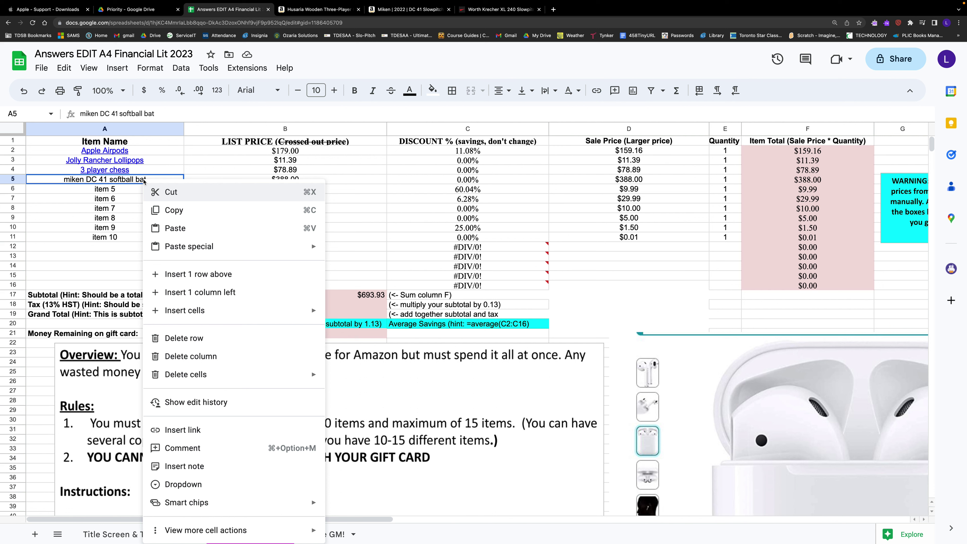
left_click(357, 285)
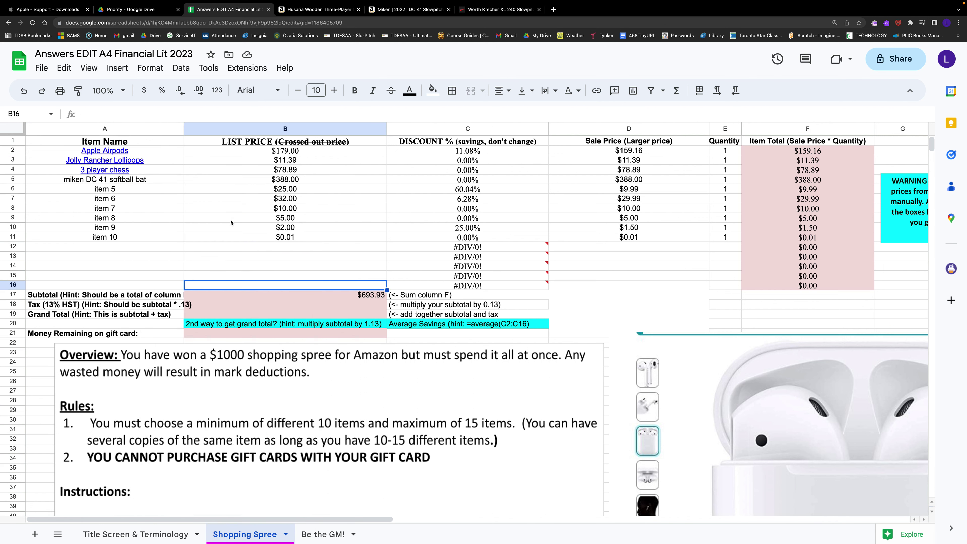
Step: Insert the copied Amazon product address as a link on the miken DC 41 softball bat name in A5
right_click(147, 182)
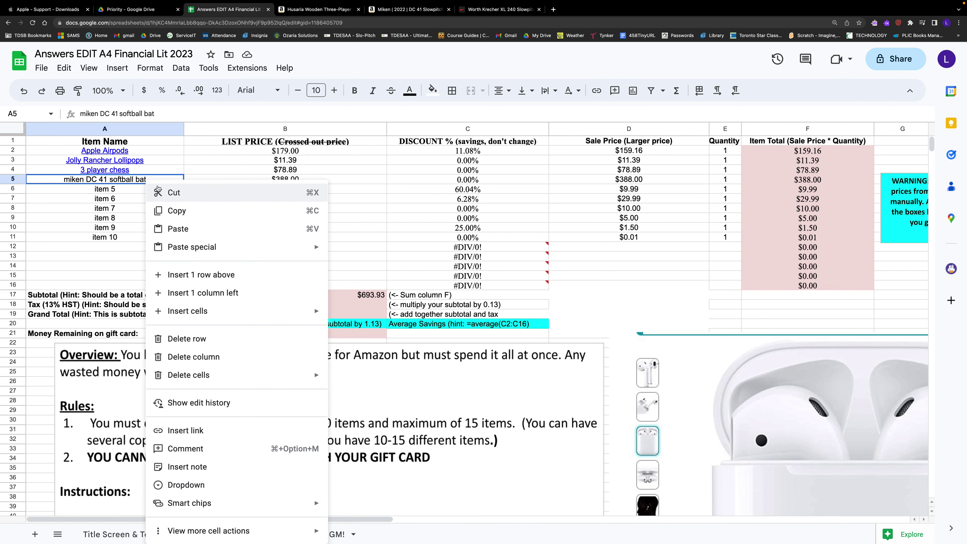
left_click(207, 430)
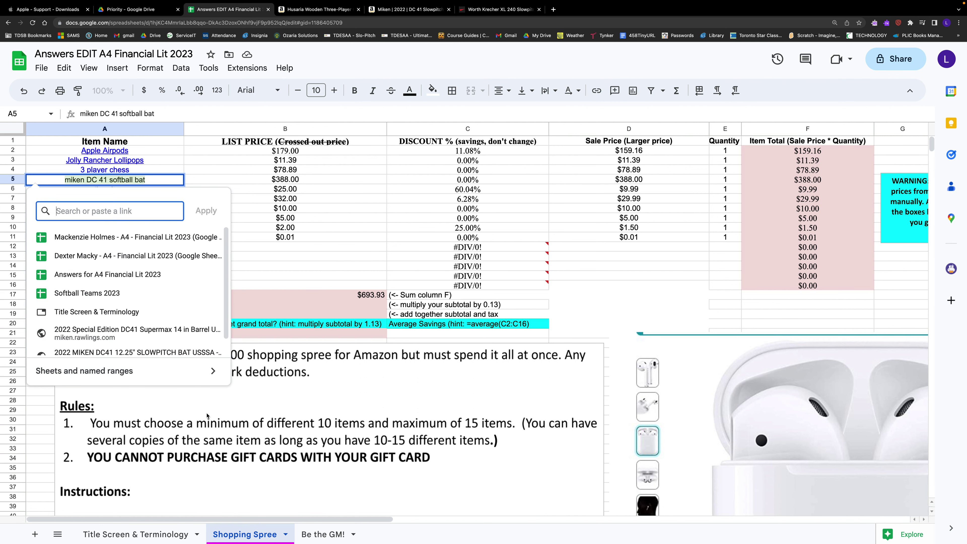
key("super+v")
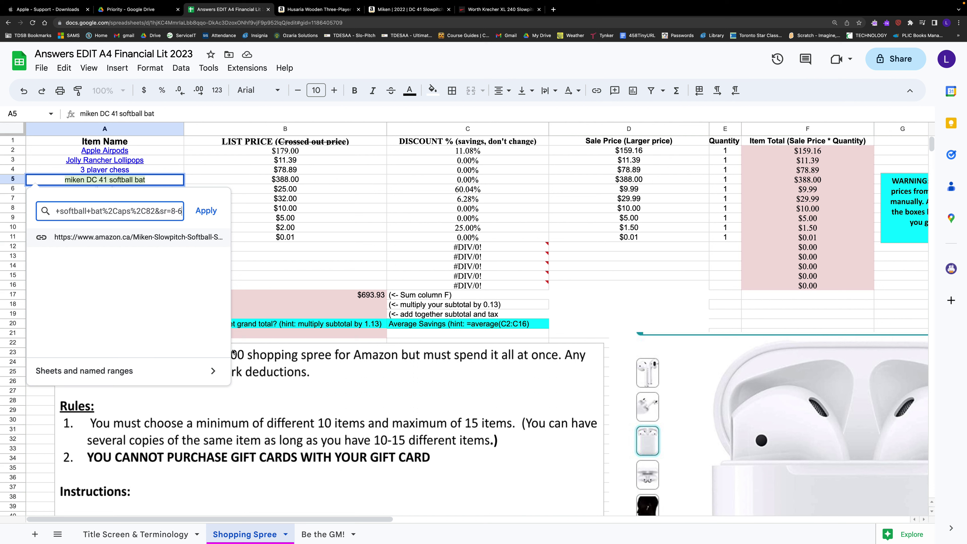
left_click(205, 211)
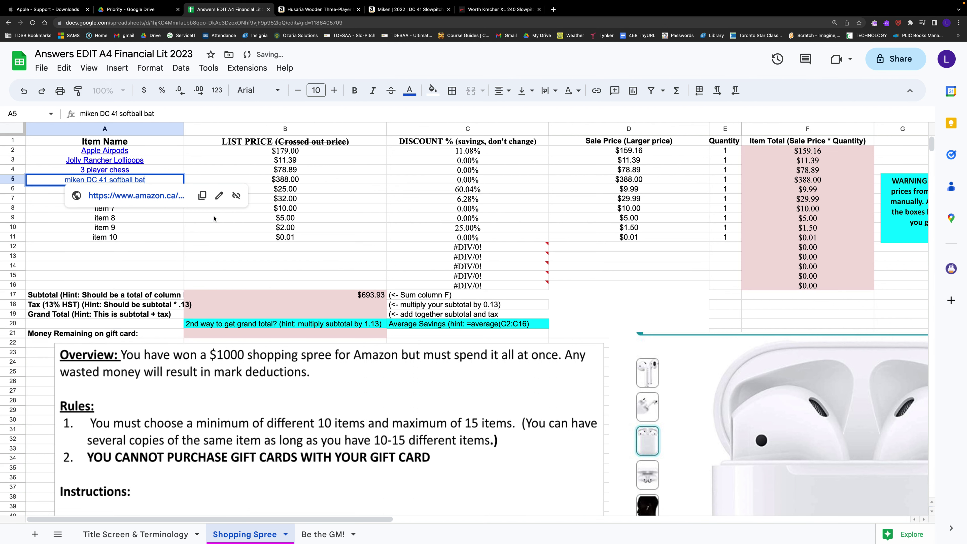
left_click(232, 256)
Step: Test the link in A5 by opening the bat's Amazon page, and return to the spreadsheet
left_click(129, 180)
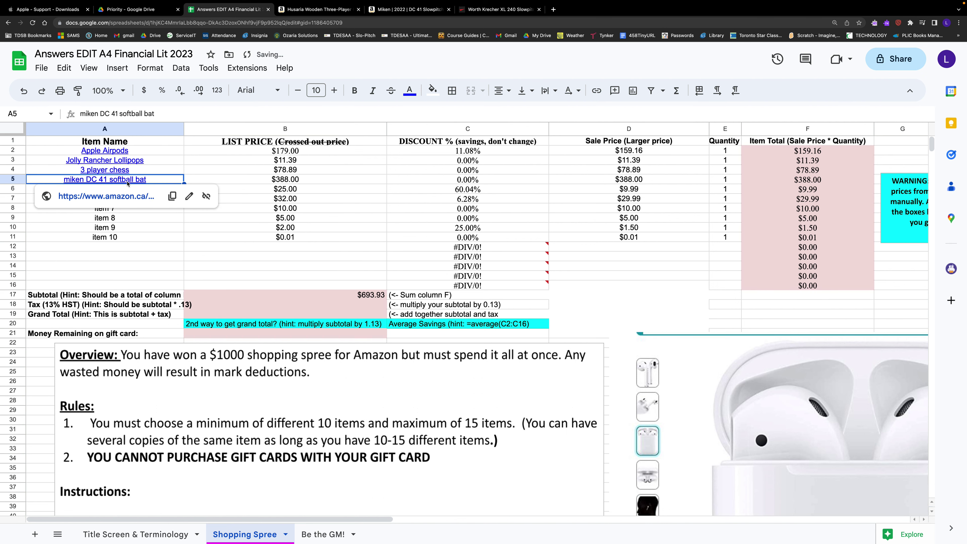
left_click(119, 202)
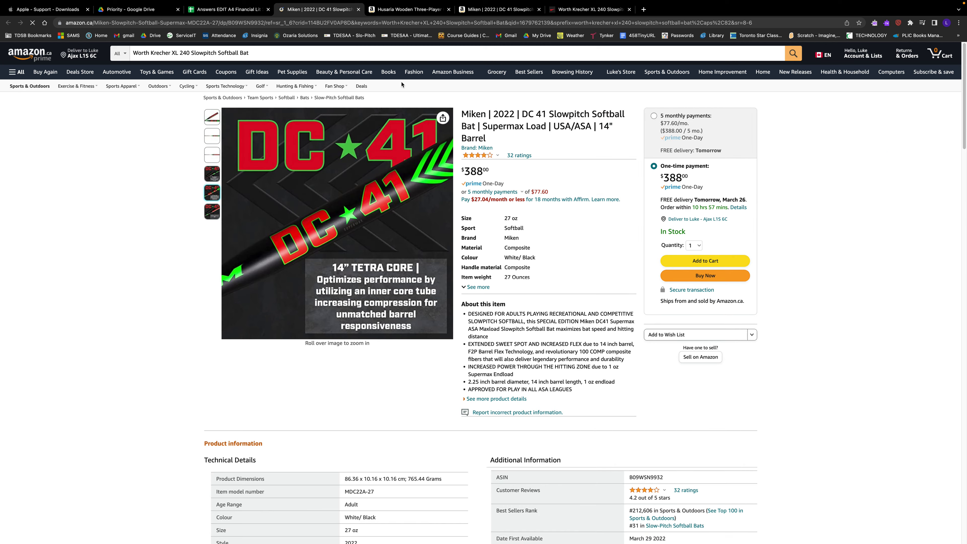
left_click(254, 8)
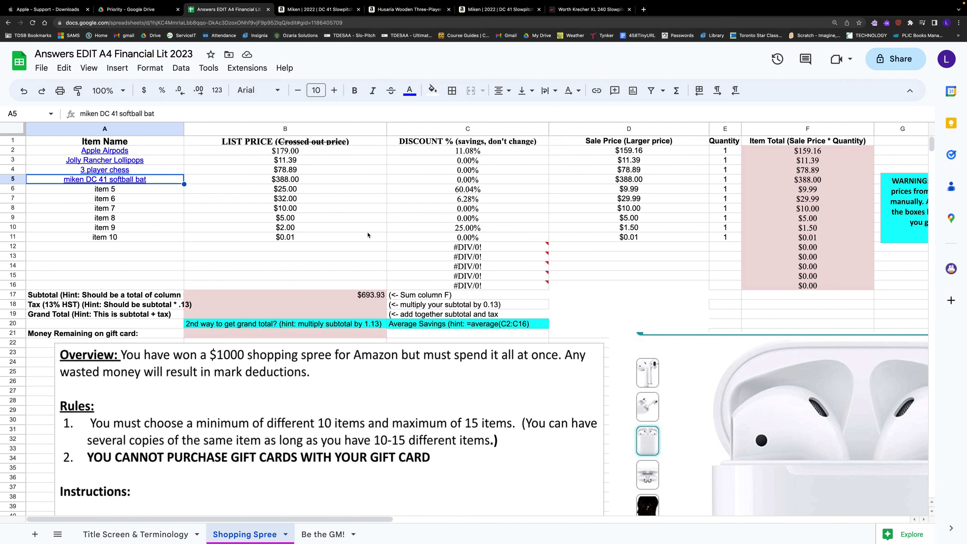
Step: Check the subtotal formula in B17 and enter =B17*0.13 as the tax formula in B18
left_click(364, 295)
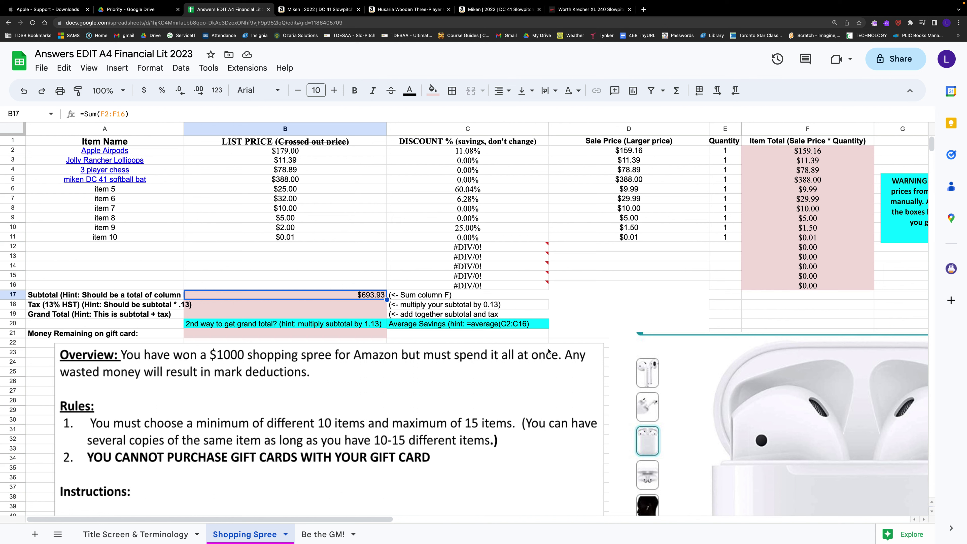
left_click(363, 307)
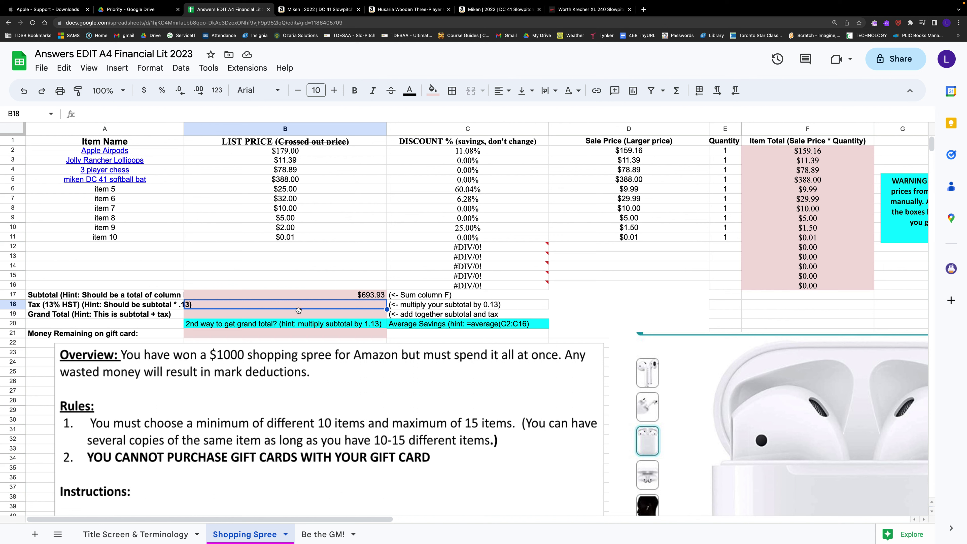
type("=")
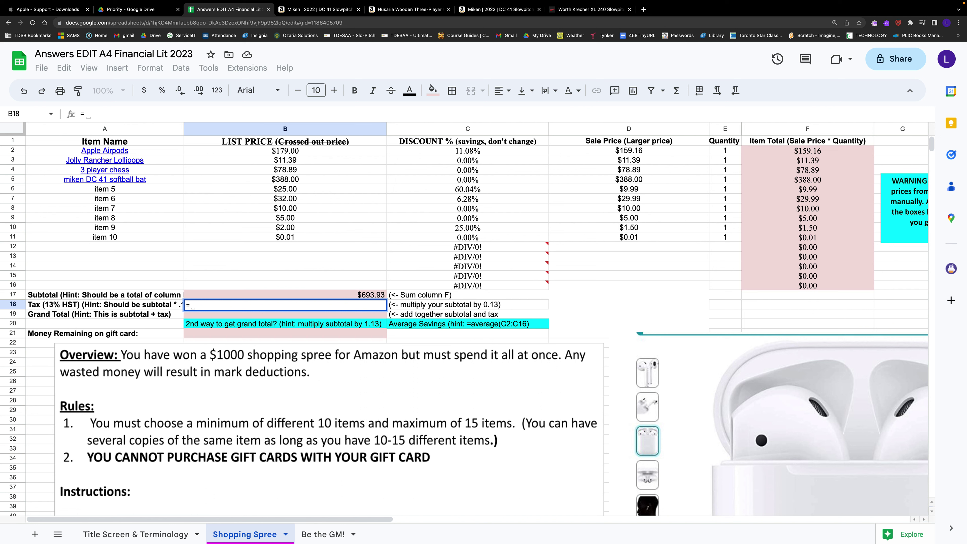
left_click(317, 295)
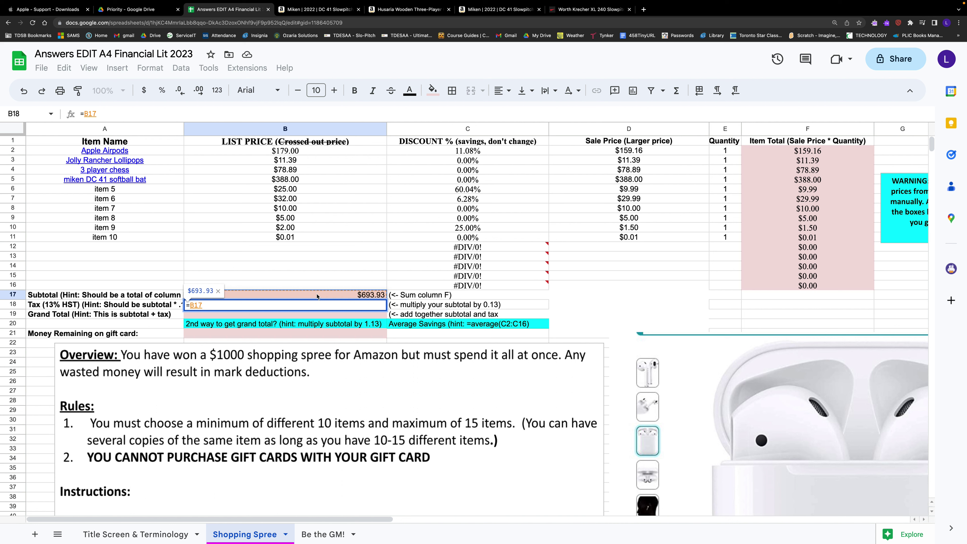
type("*")
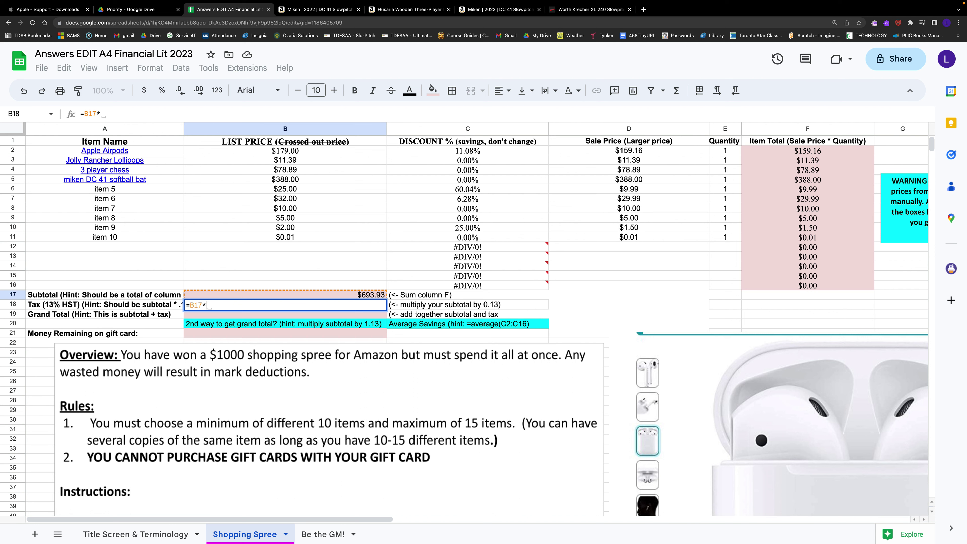
type("0.13")
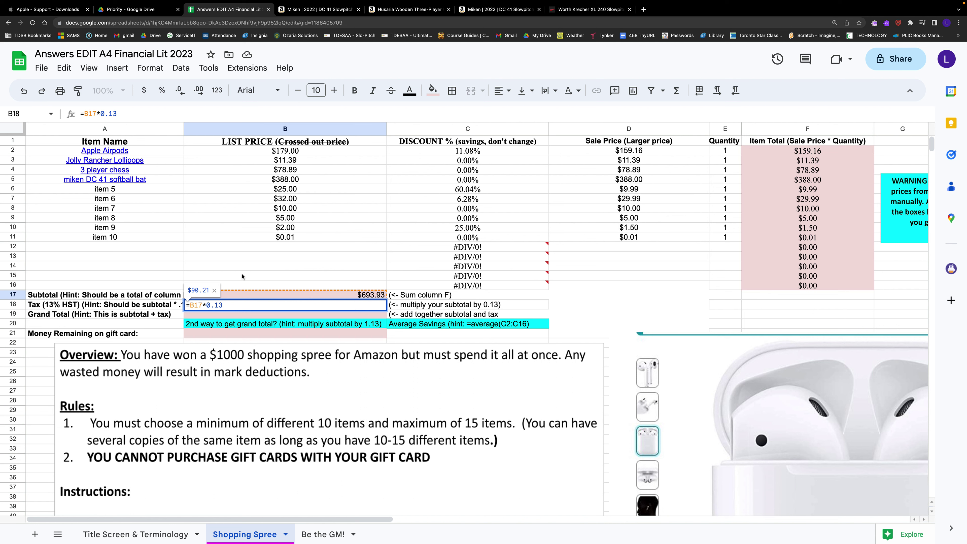
key("Return")
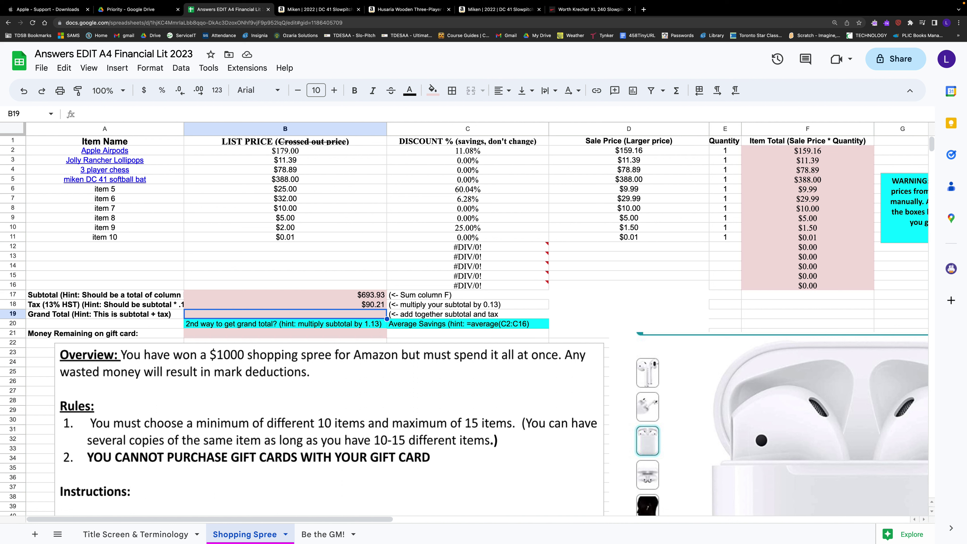
Step: Enter =B17+B18 as the grand total formula in B19 and check it
type("=")
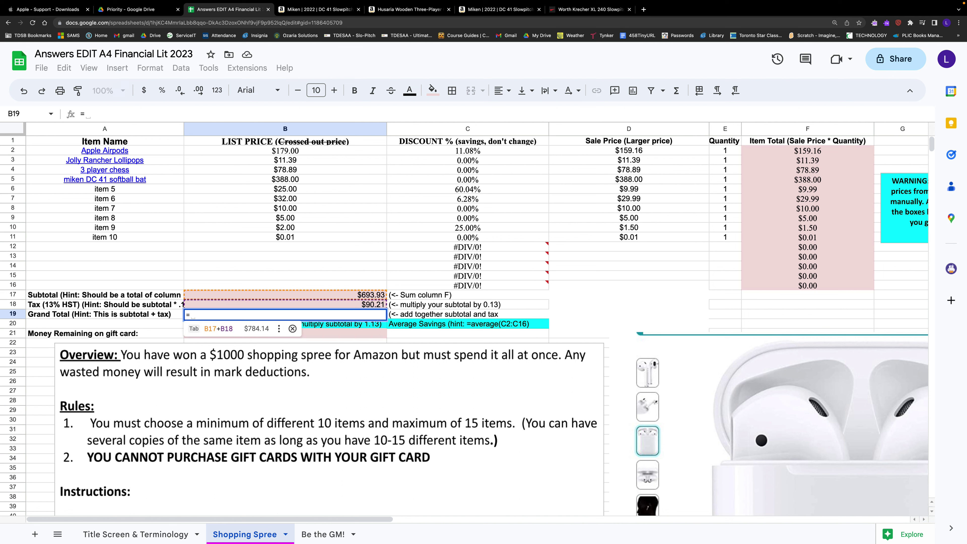
left_click(322, 298)
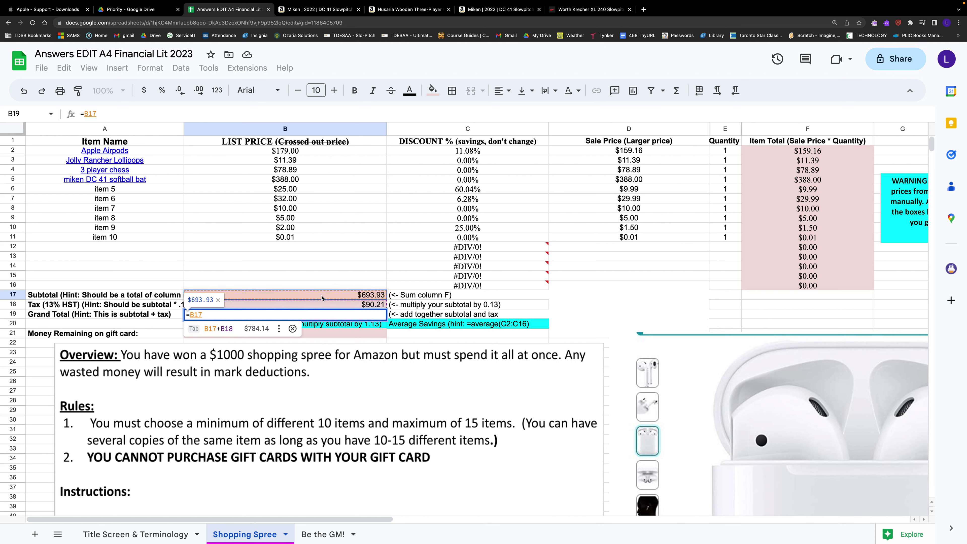
type("+")
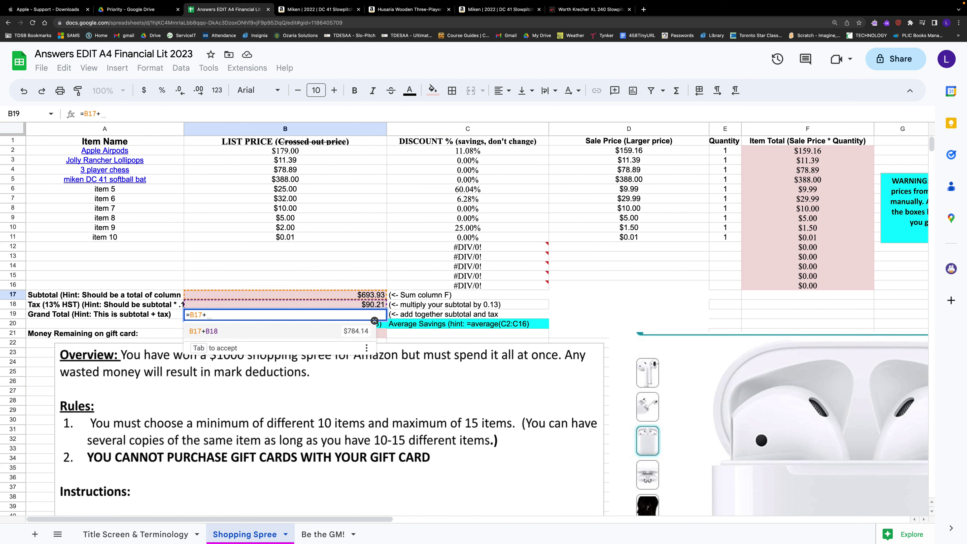
left_click(343, 307)
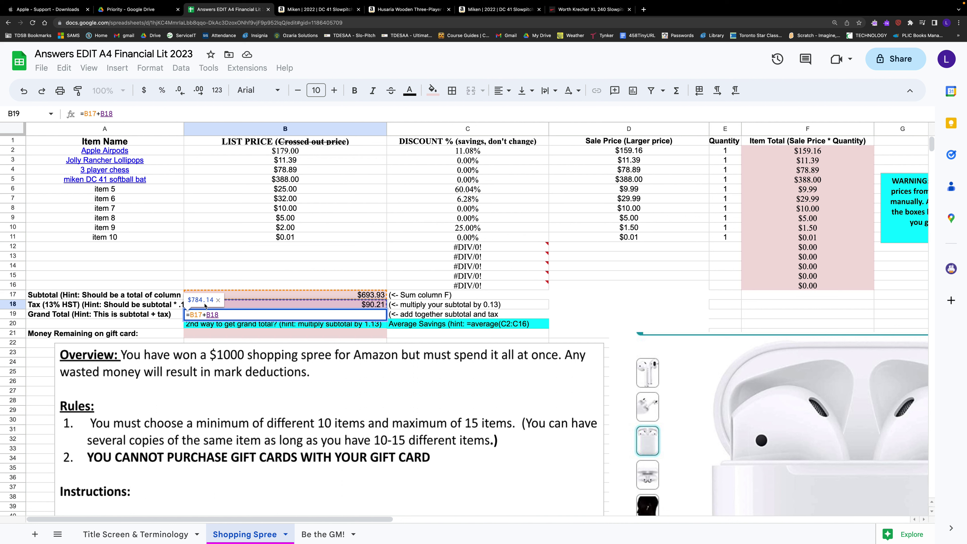
key("Return")
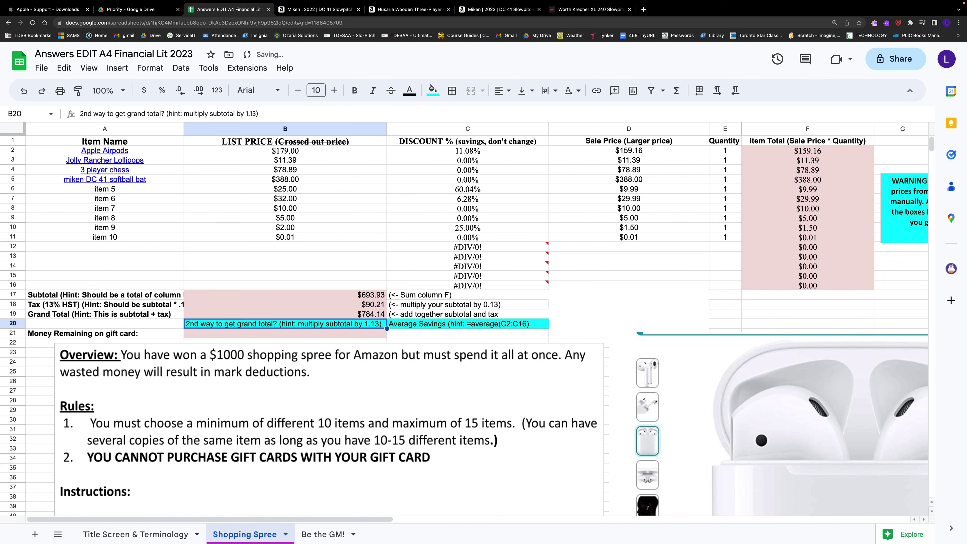
left_click(285, 313)
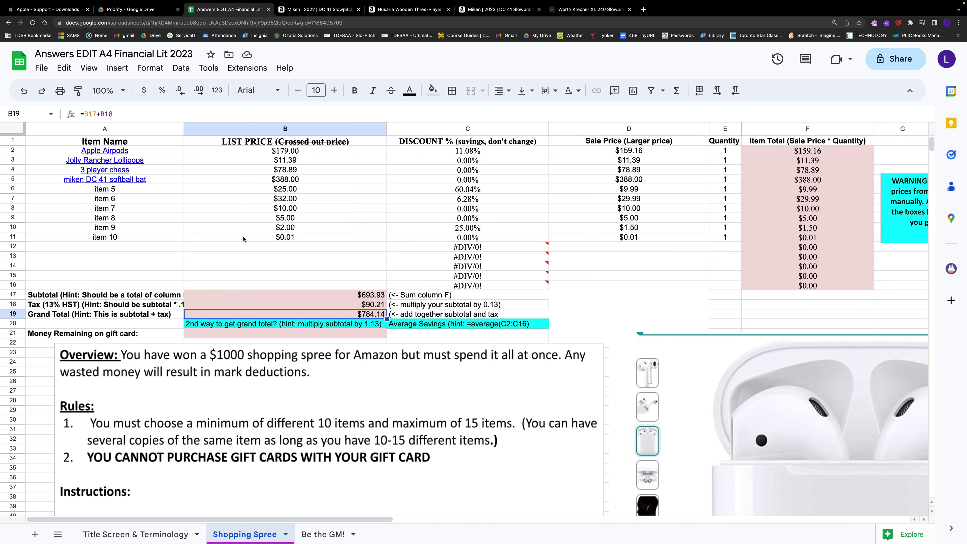
Step: Set the quantity of the 3 player chess in E4 to 3, trying 2 first
left_click(144, 249)
left_click(146, 270)
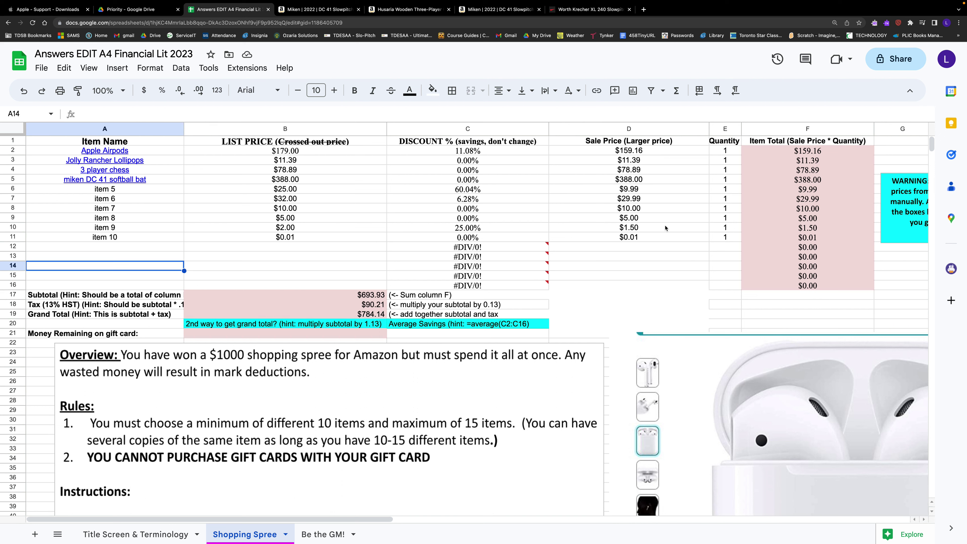
left_click(725, 199)
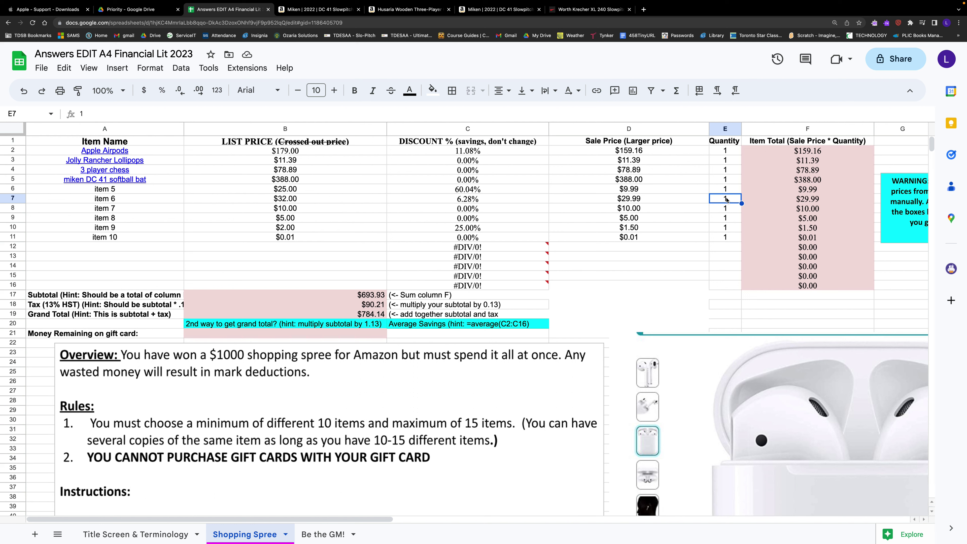
left_click(726, 171)
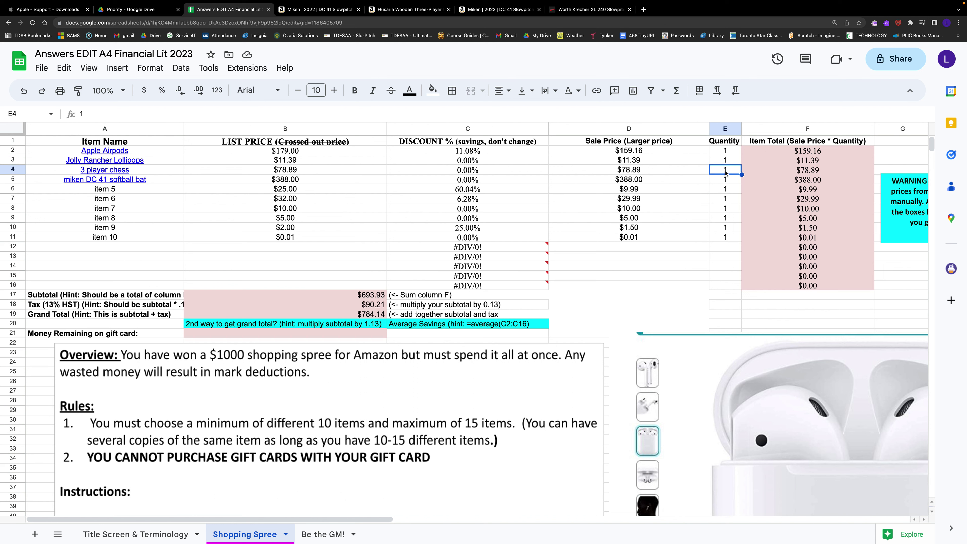
type("2")
key("Return")
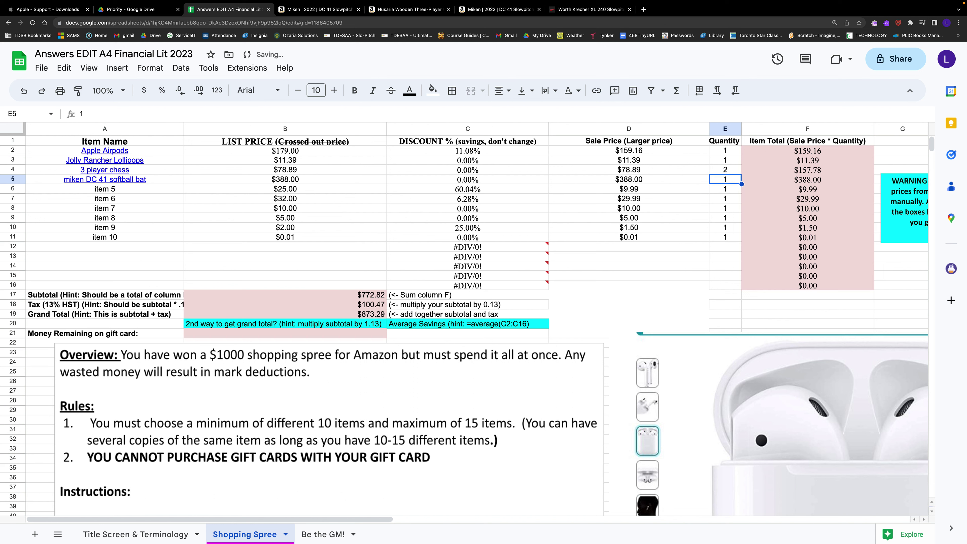
left_click(724, 170)
type("3")
key("Return")
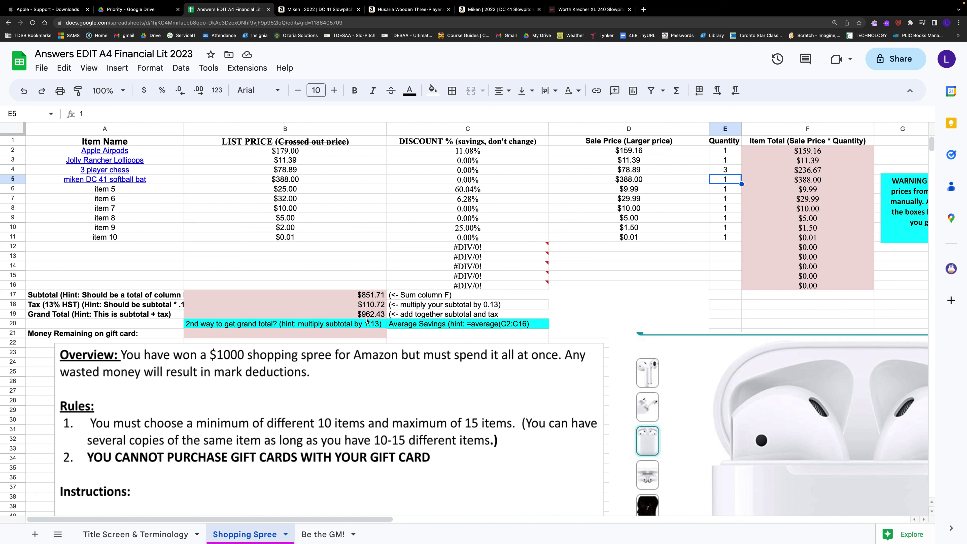
Step: Set the quantities of item 5 to 3, item 7 to 2 and item 9 to 3 in column E
key("Down")
type("3")
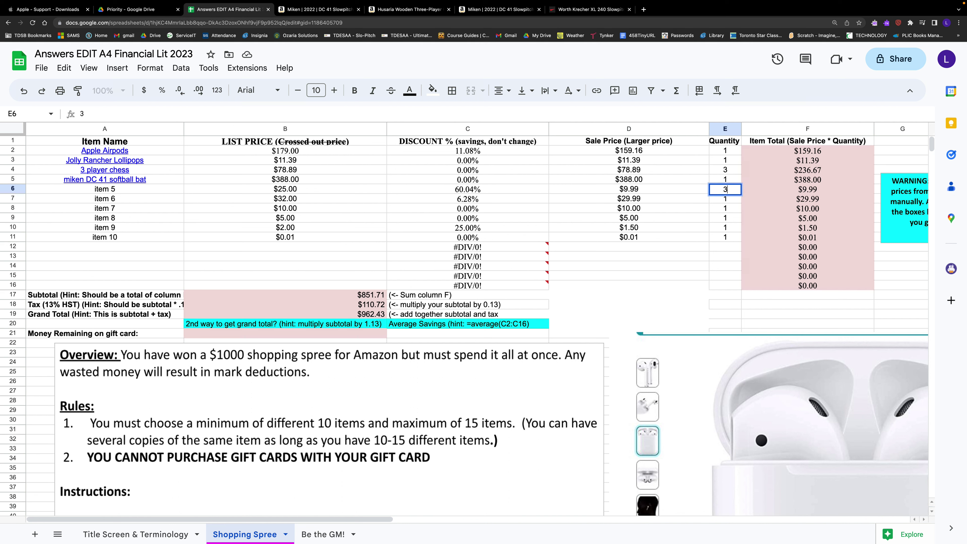
key("Return")
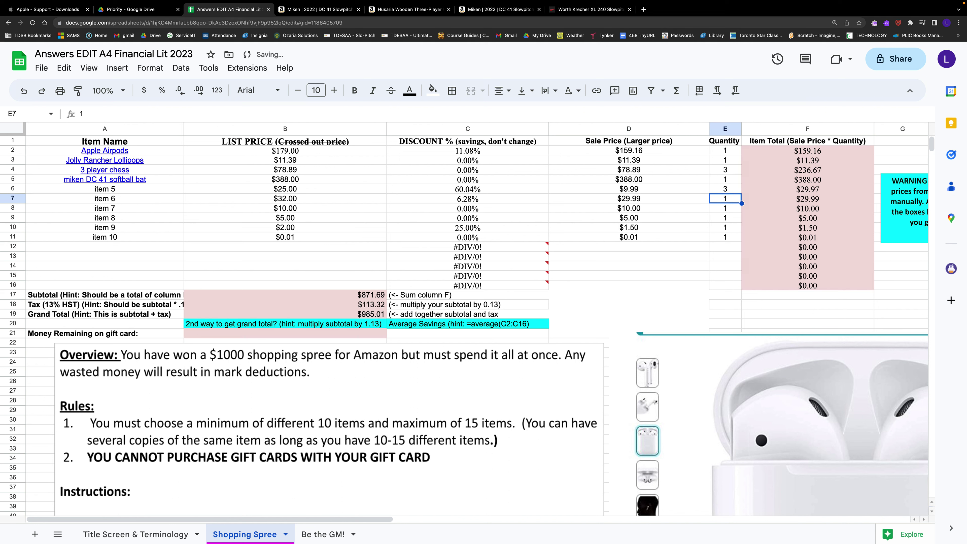
key("Down")
type("2")
key("Return")
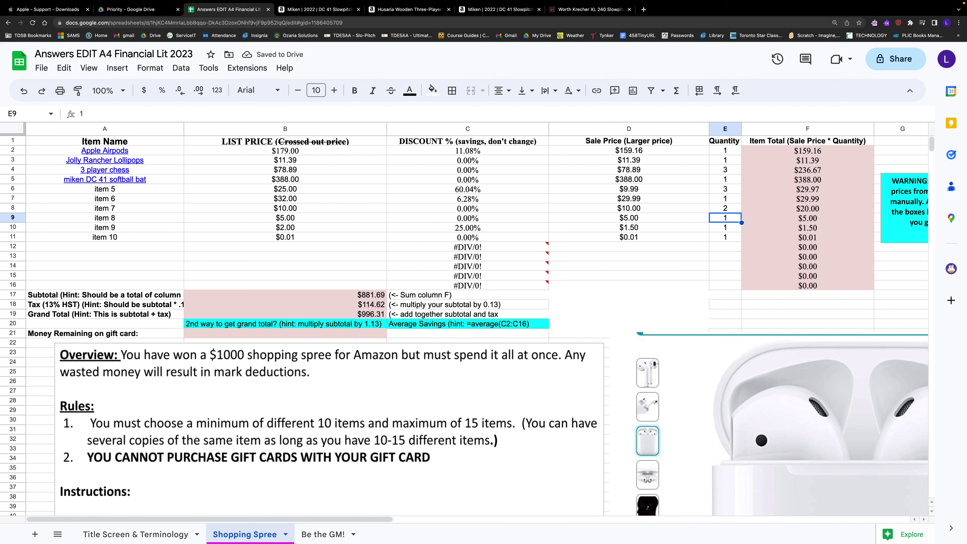
key("Down")
type("3")
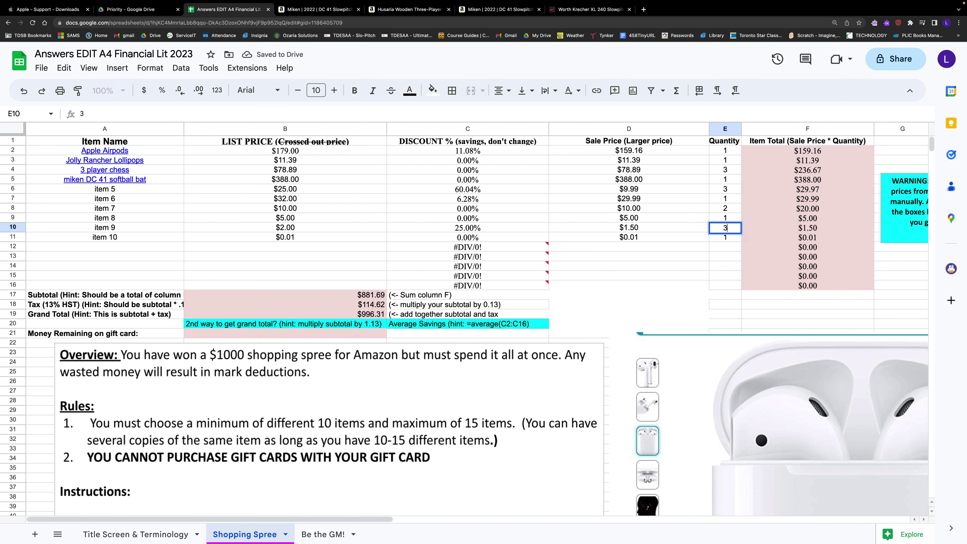
key("Return")
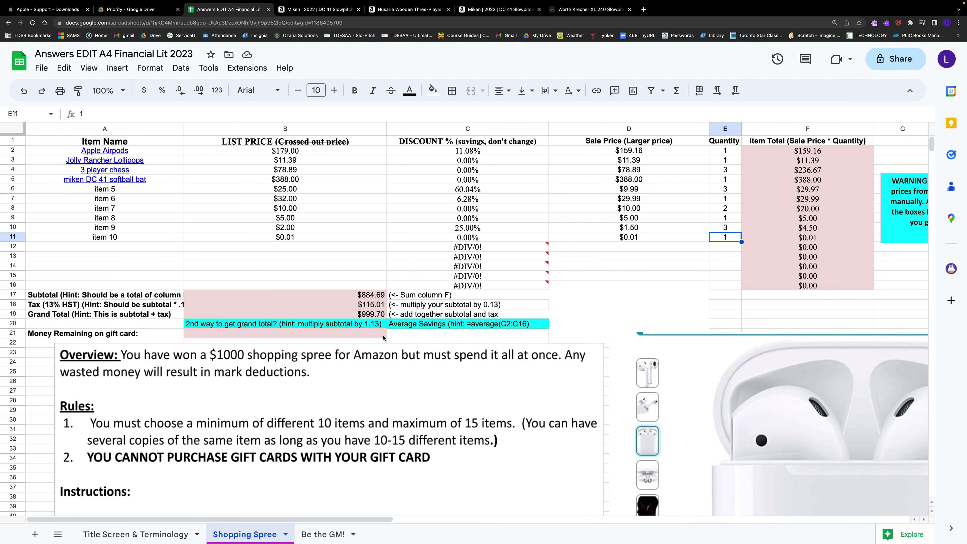
Step: Read the assignment's rules, instructions and questions below the table, and check the grand total formula in B19
scroll(409, 343, "down", 5)
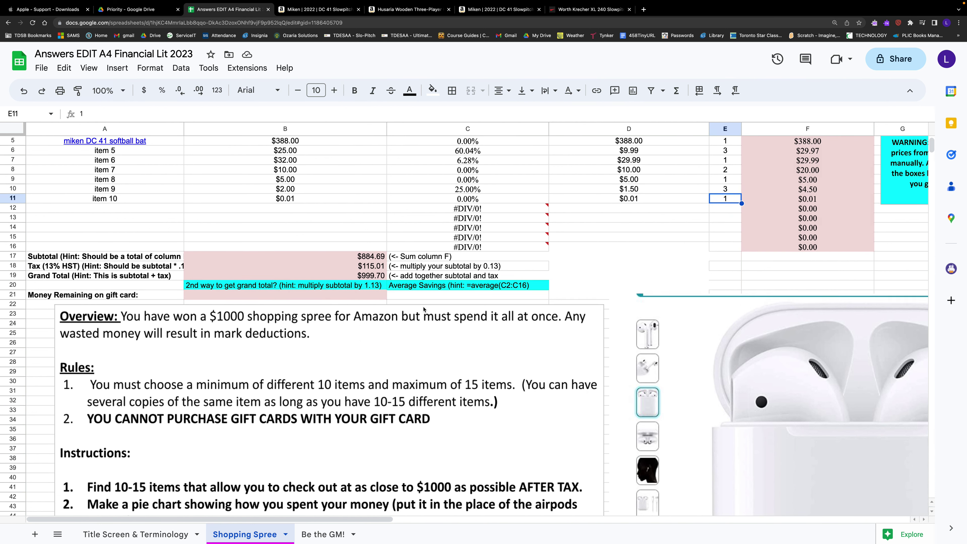
scroll(368, 305, "down", 1)
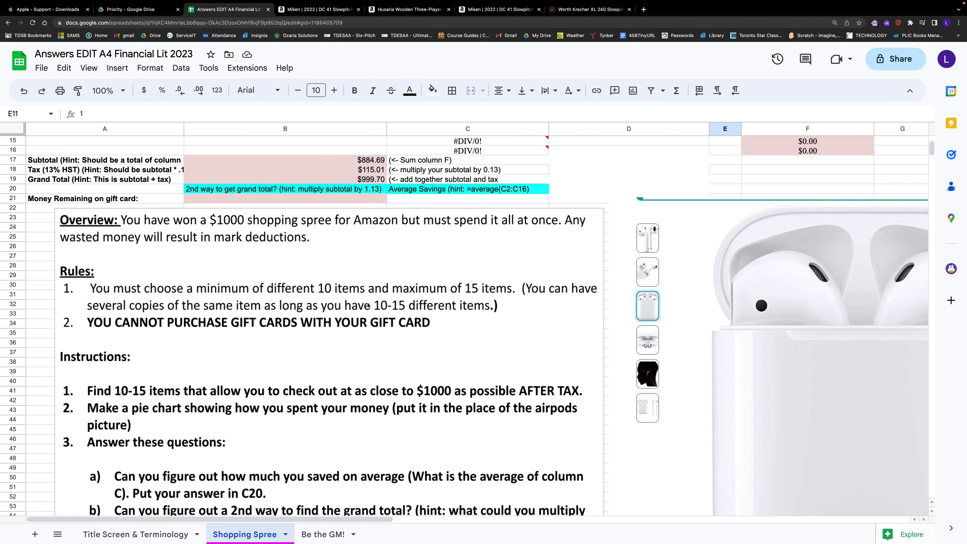
scroll(368, 305, "down", 2)
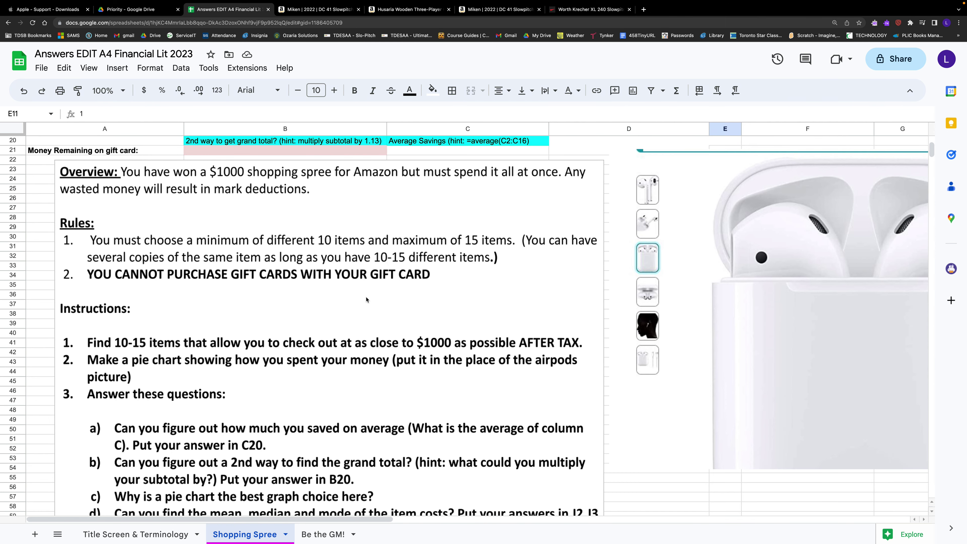
scroll(366, 300, "down", 6)
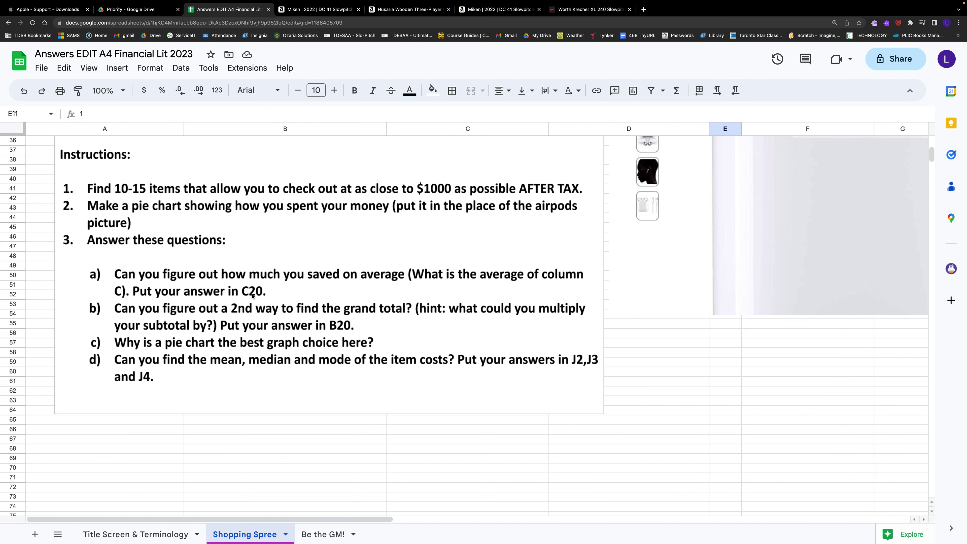
scroll(252, 296, "up", 10)
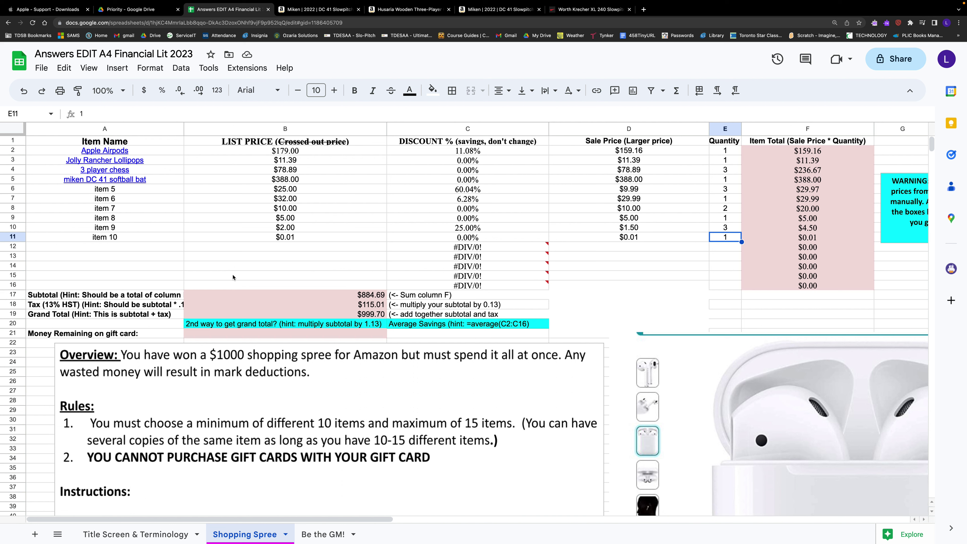
left_click(381, 316)
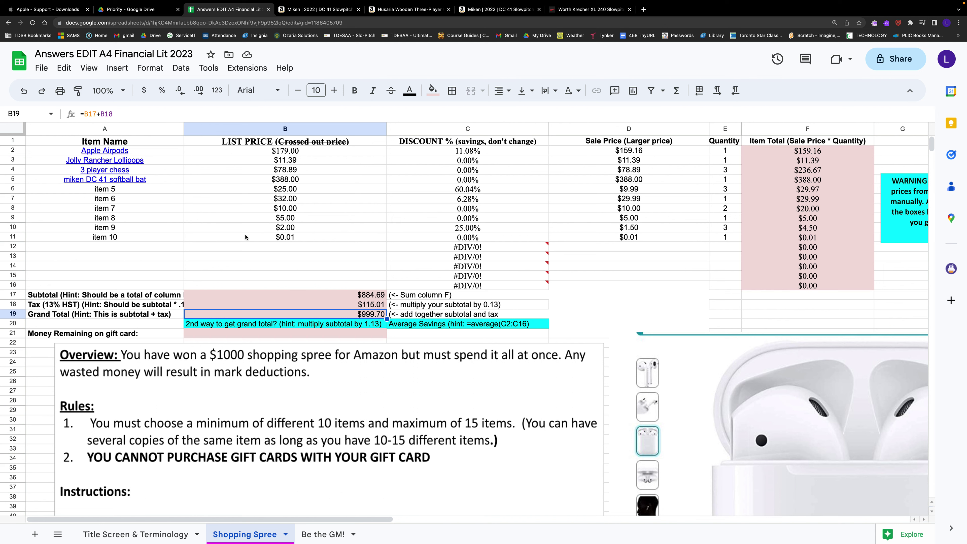
mouse_move(121, 167)
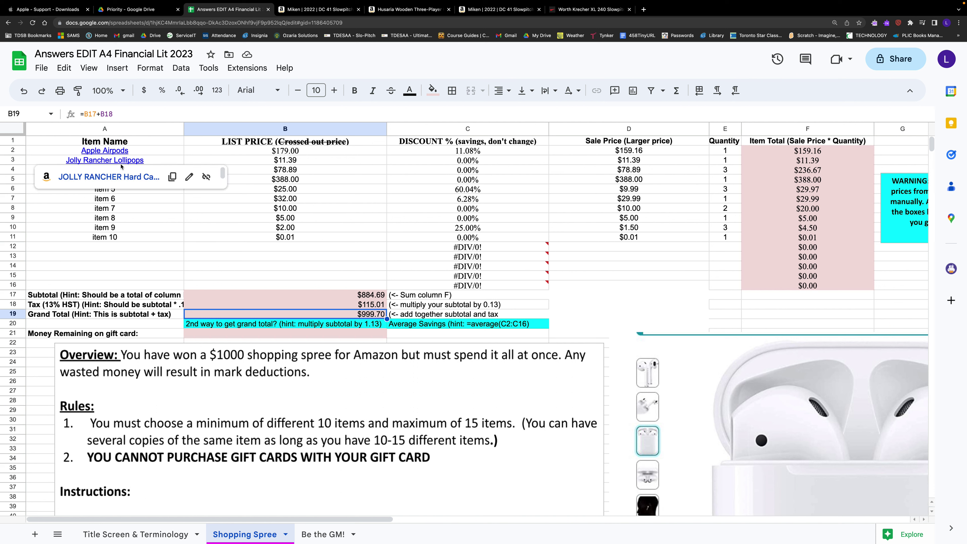
Step: Try a quantity of 3 for item 7 in E8, set it back to 2, and recheck the grand total
left_click(726, 211)
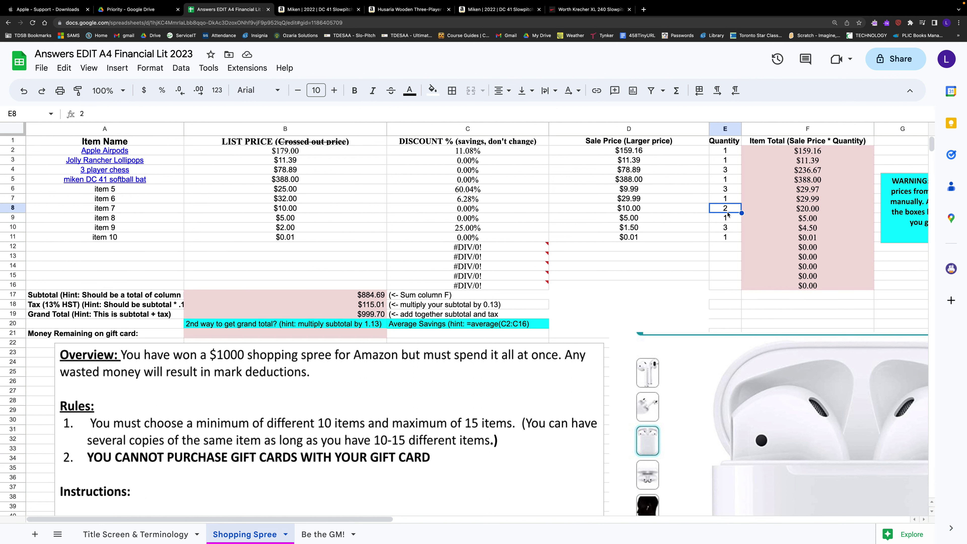
type("3")
key("Return")
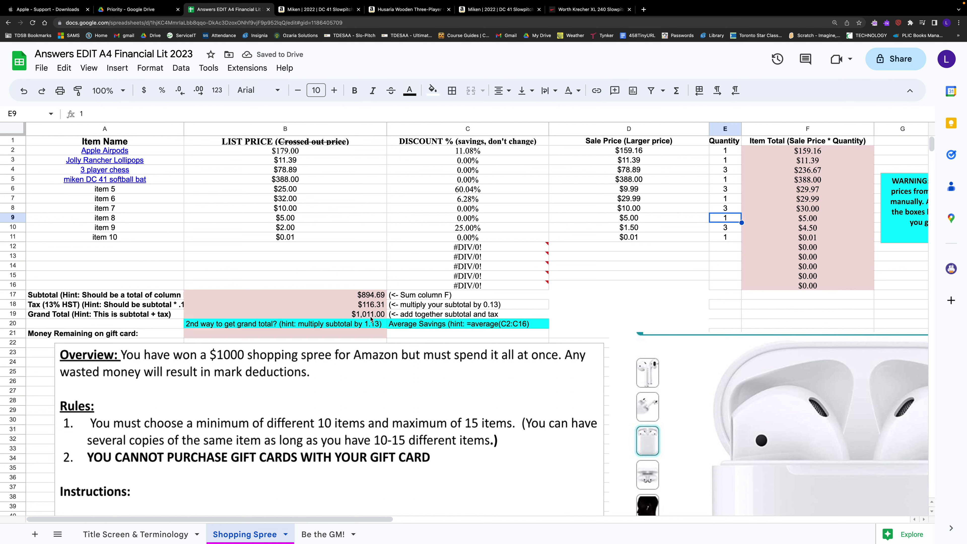
mouse_move(510, 291)
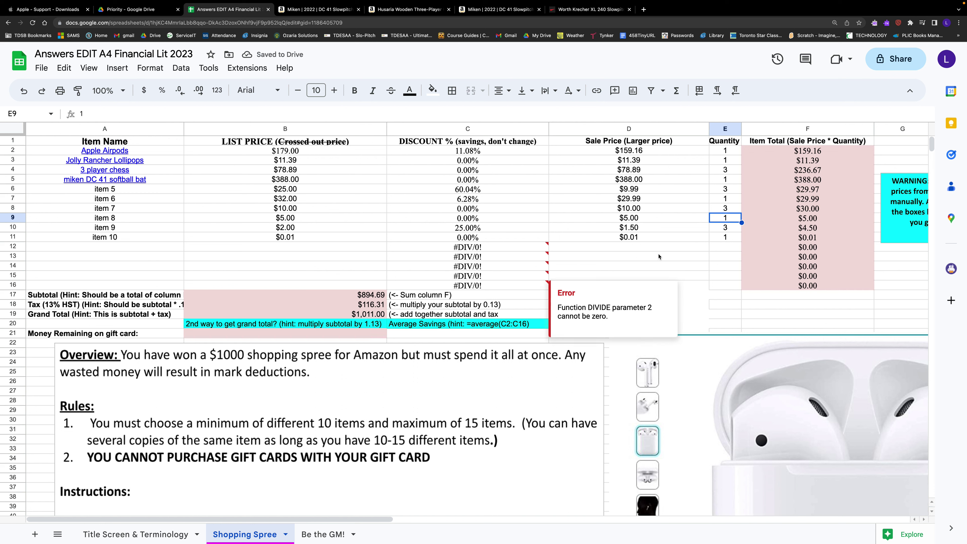
left_click(725, 209)
type("2")
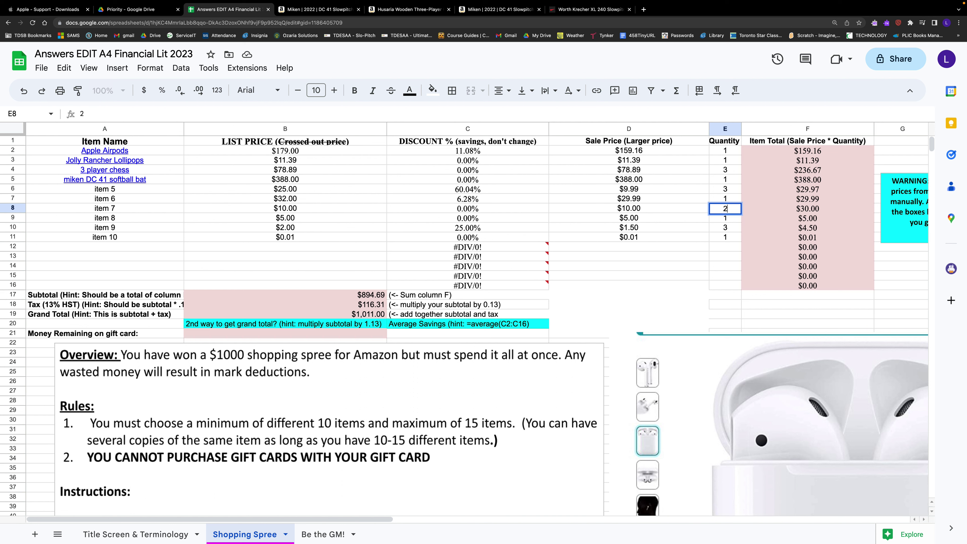
key("Return")
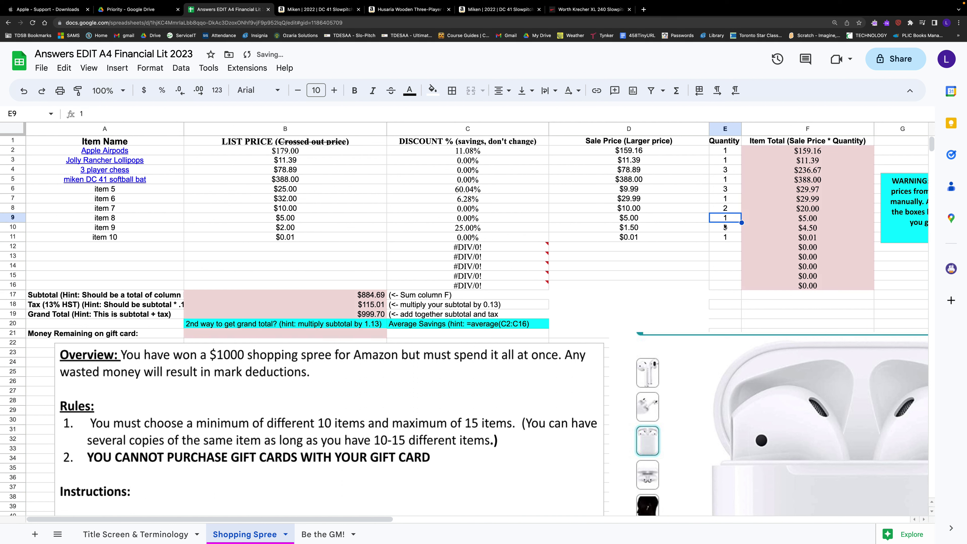
left_click(339, 314)
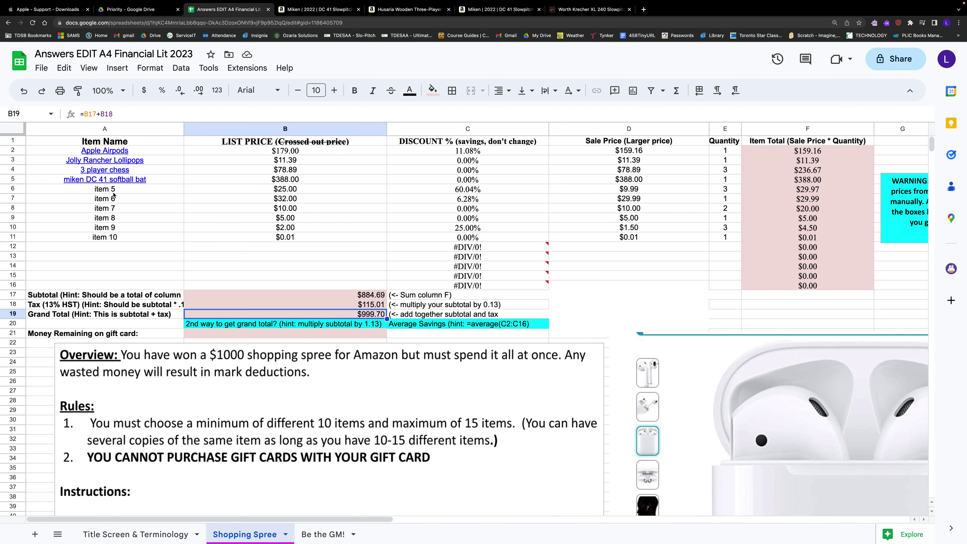
Step: Try inserting a chart from the whole table range A1:F11, and delete it
left_click_drag(45, 142, 773, 243)
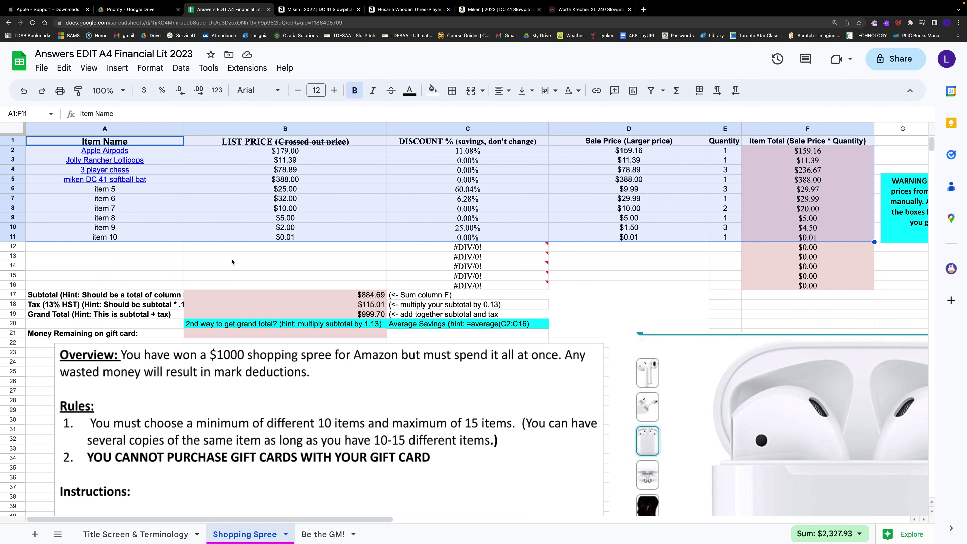
left_click(632, 90)
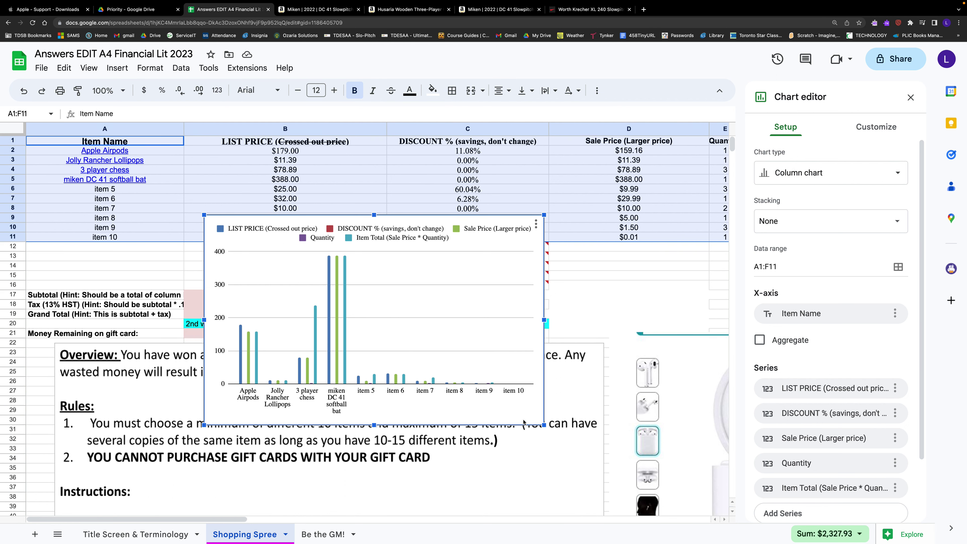
key("Delete")
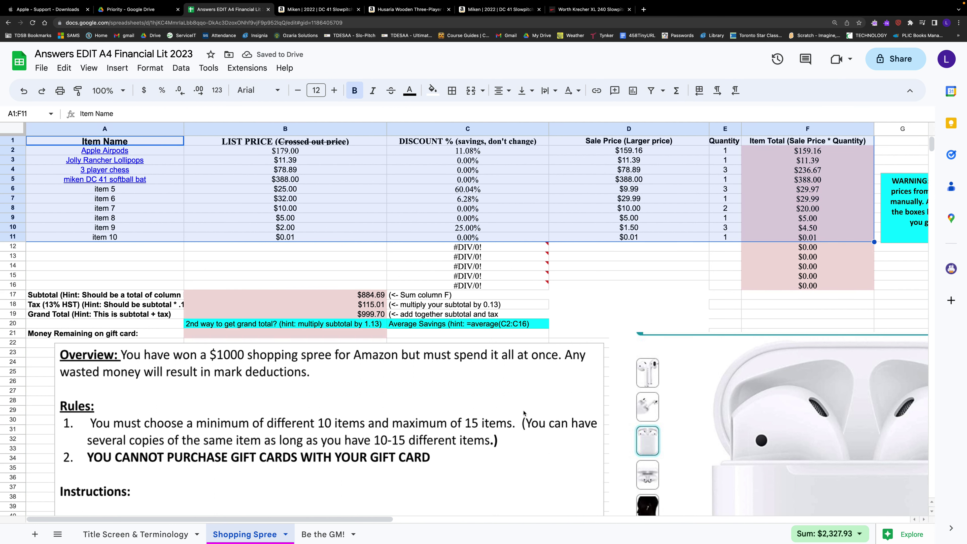
Step: Try to select the item names in A1:A11 together with the item totals in F1:F11
left_click(164, 265)
left_click_drag(157, 142, 154, 236)
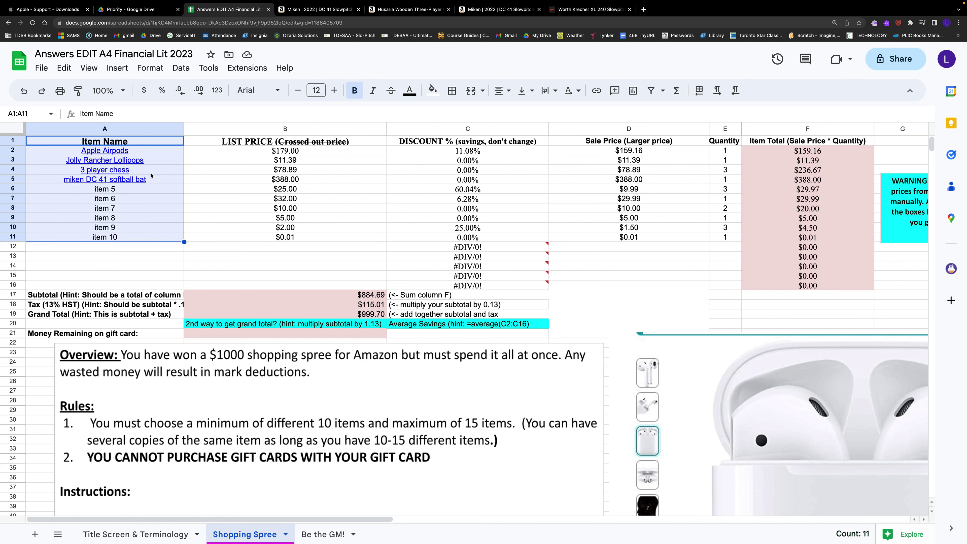
mouse_move(153, 181)
left_click(775, 142)
left_click_drag(775, 142, 780, 239)
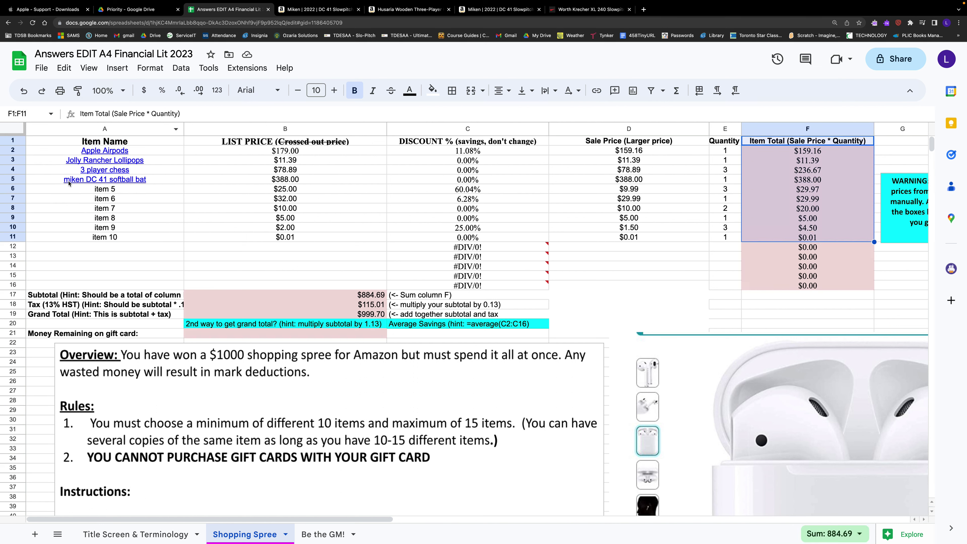
Step: Insert a chart from the item names in A1:A11 and the item totals in F1:F11
left_click(125, 265)
left_click_drag(153, 144, 141, 236)
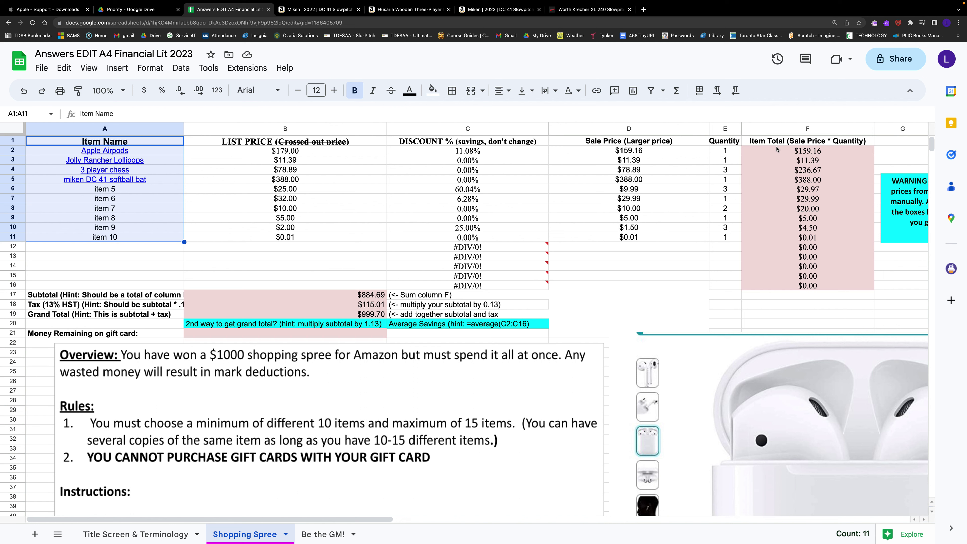
left_click_drag(780, 144, 772, 238)
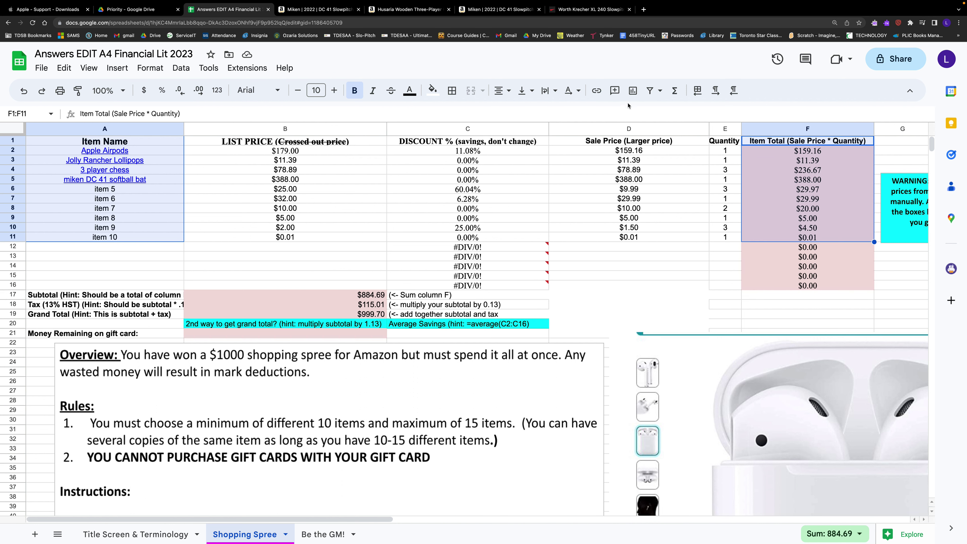
left_click(633, 92)
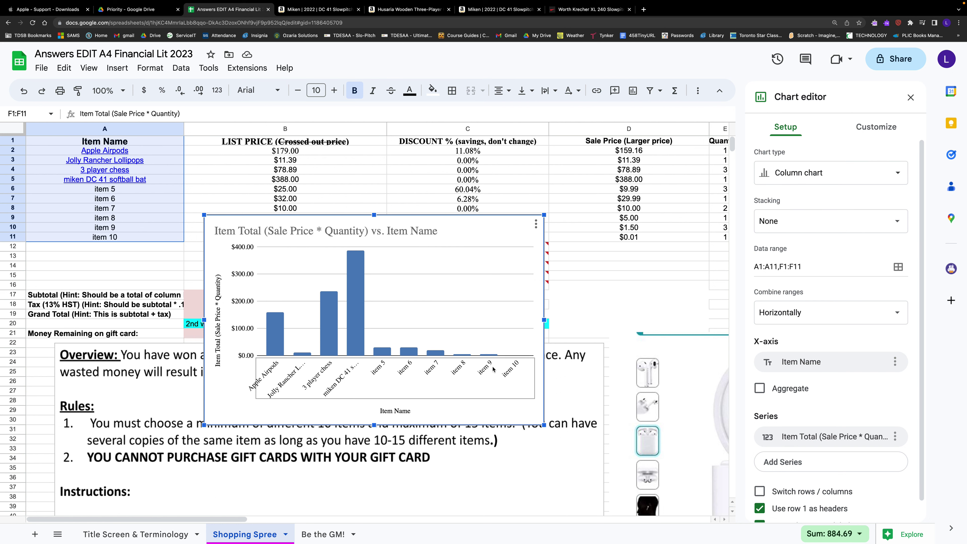
Step: Change the item totals chart to a pie chart, ending with the 3D pie chart type
left_click(851, 171)
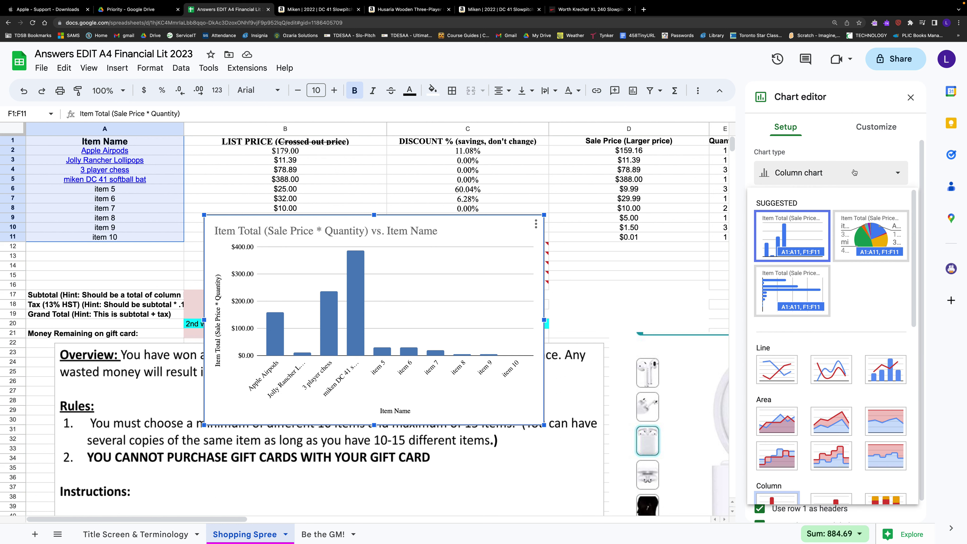
left_click(869, 238)
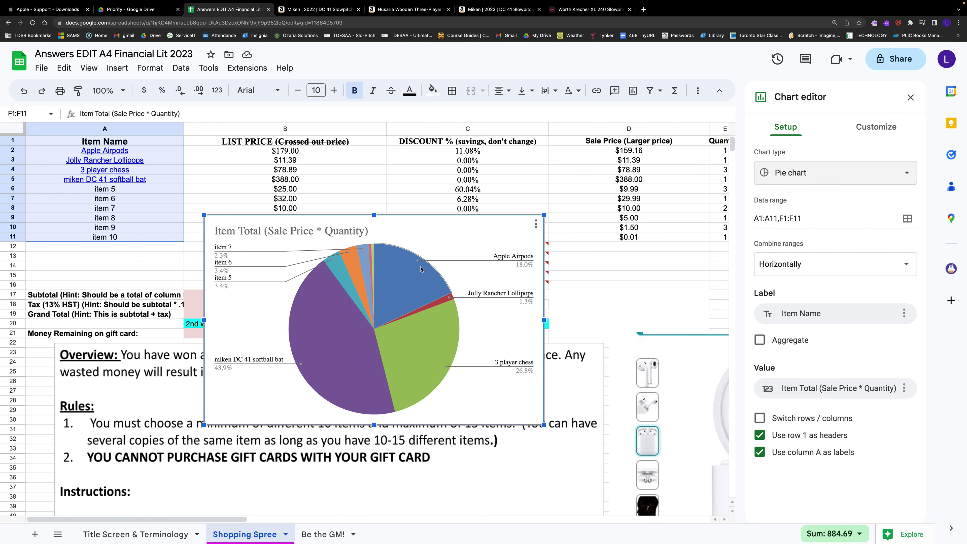
left_click(796, 171)
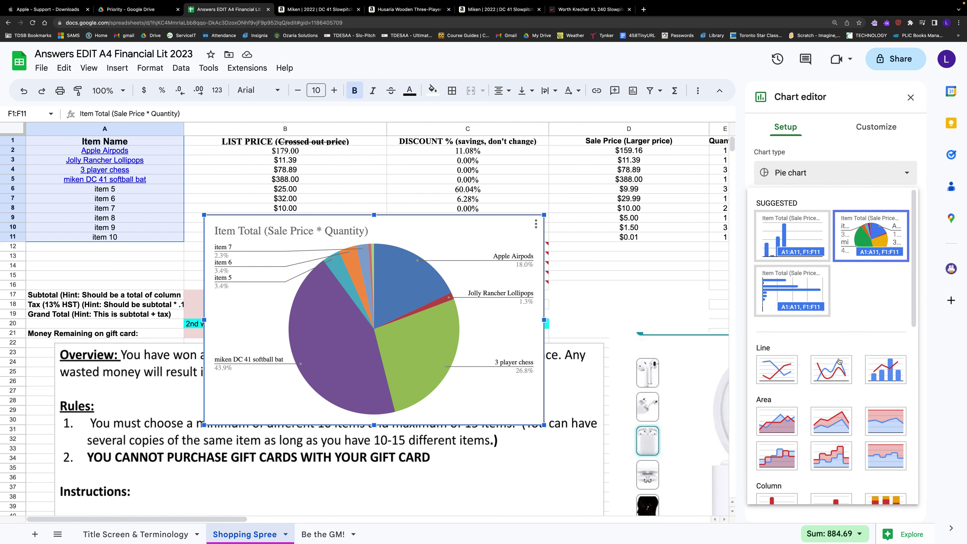
scroll(838, 361, "down", 6)
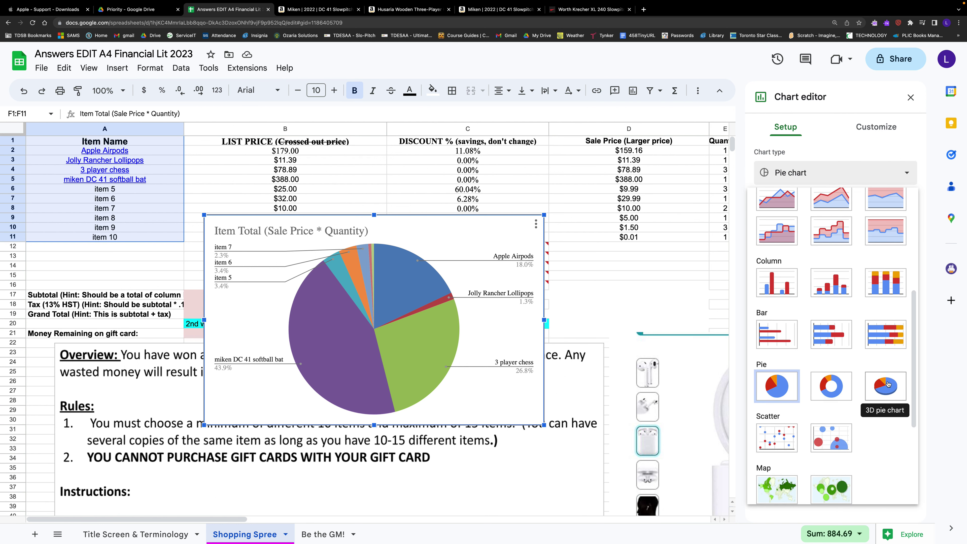
left_click(887, 384)
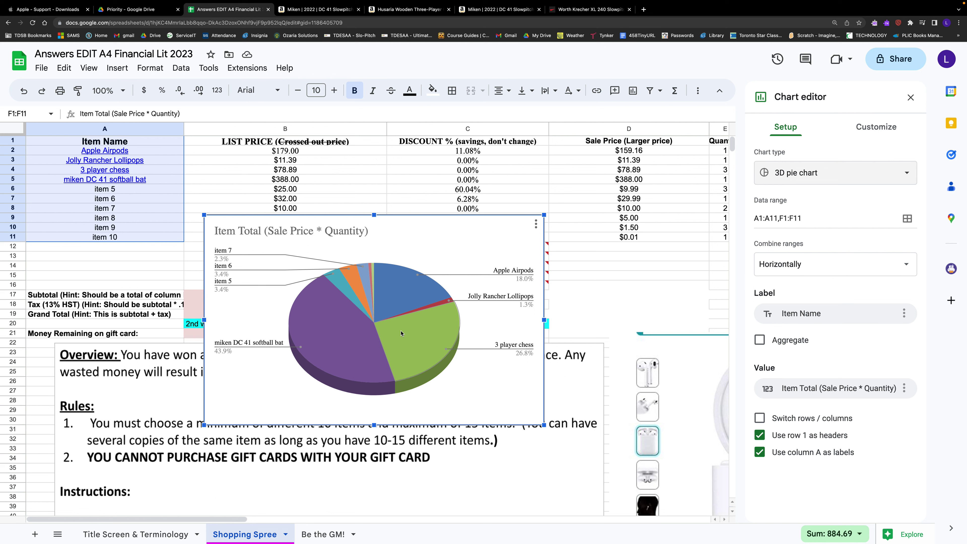
Step: Replace the chart's title text with "How I spent my $1000 at Amazon"
left_click(872, 128)
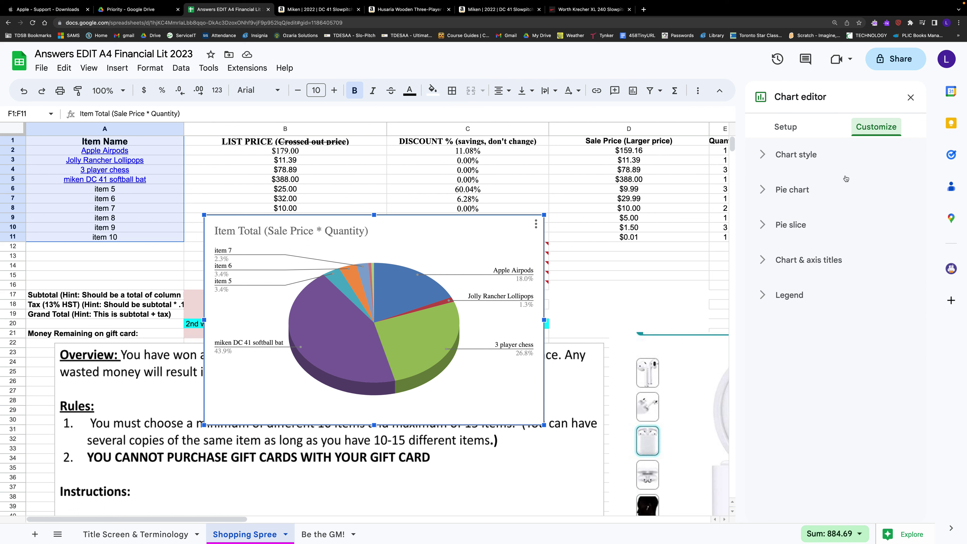
left_click(822, 271)
left_click(874, 345)
left_click_drag(874, 345, 756, 342)
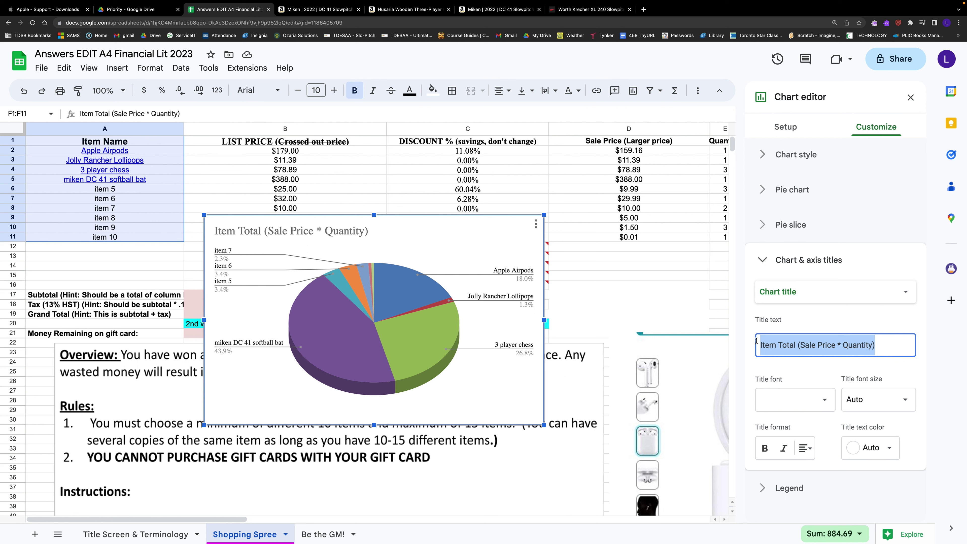
type("How ")
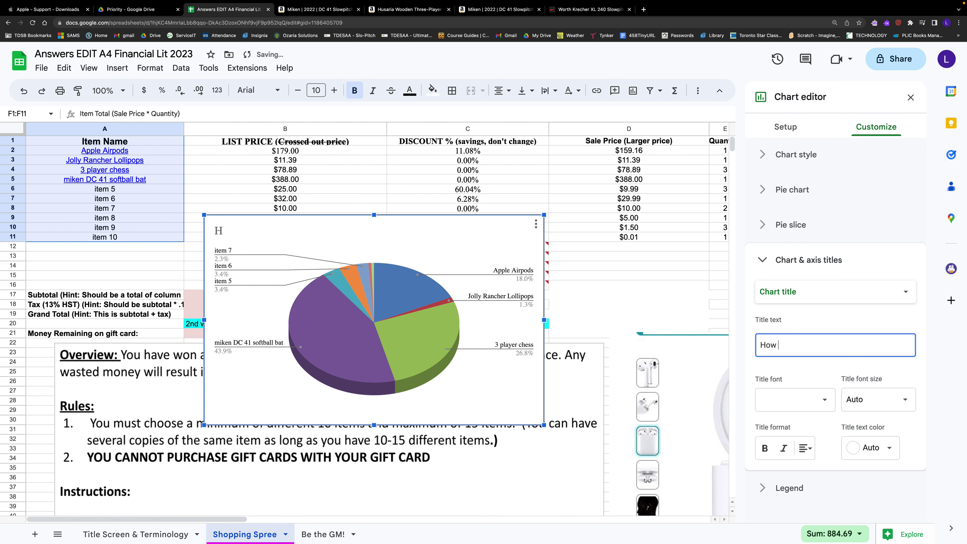
type("I spent my $")
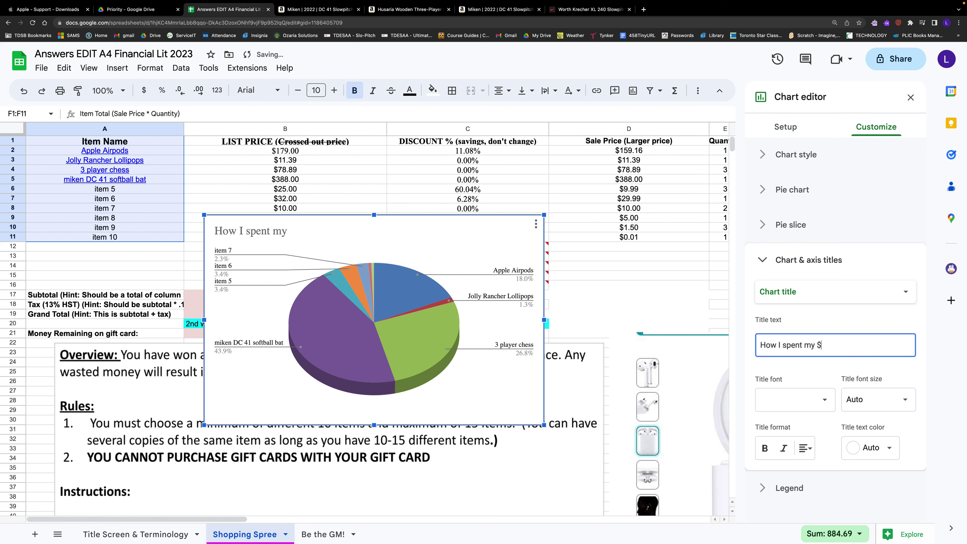
type("100 0 at Amazon")
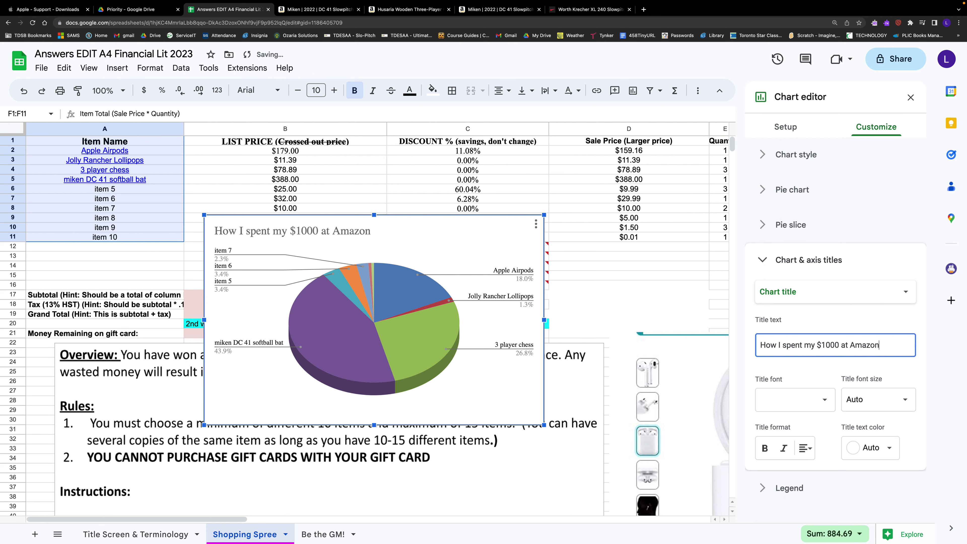
Step: Format the chart title with blue text, centre alignment and font size 30
left_click(891, 449)
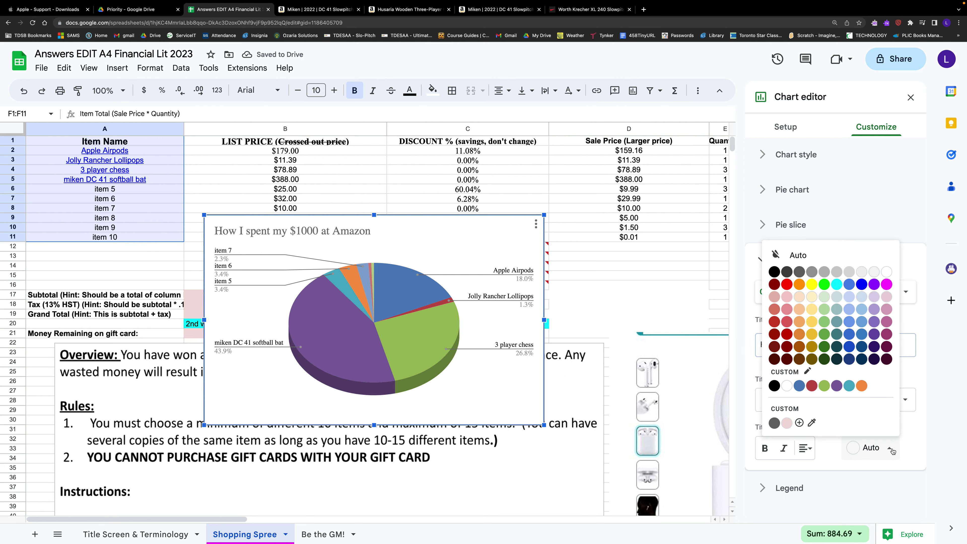
left_click(861, 285)
left_click(806, 449)
left_click(820, 470)
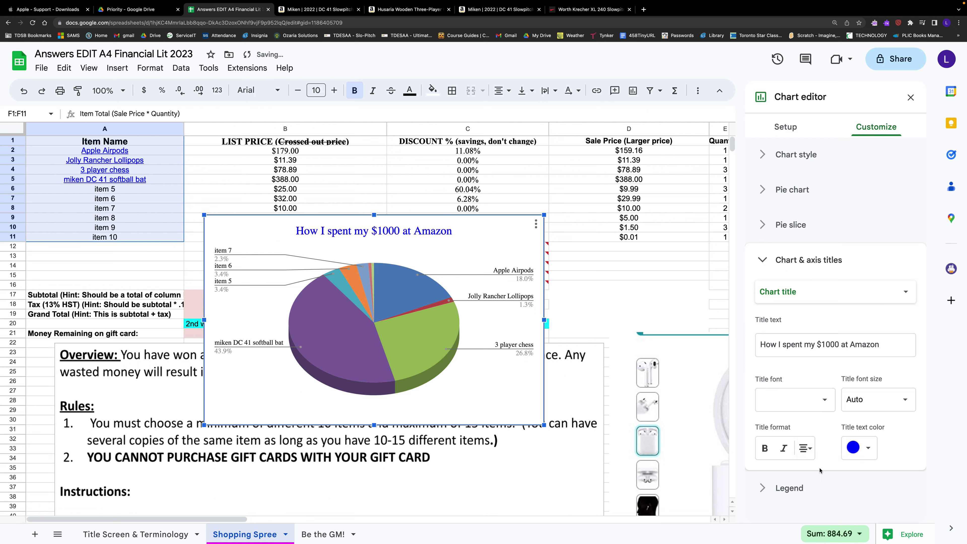
left_click(856, 398)
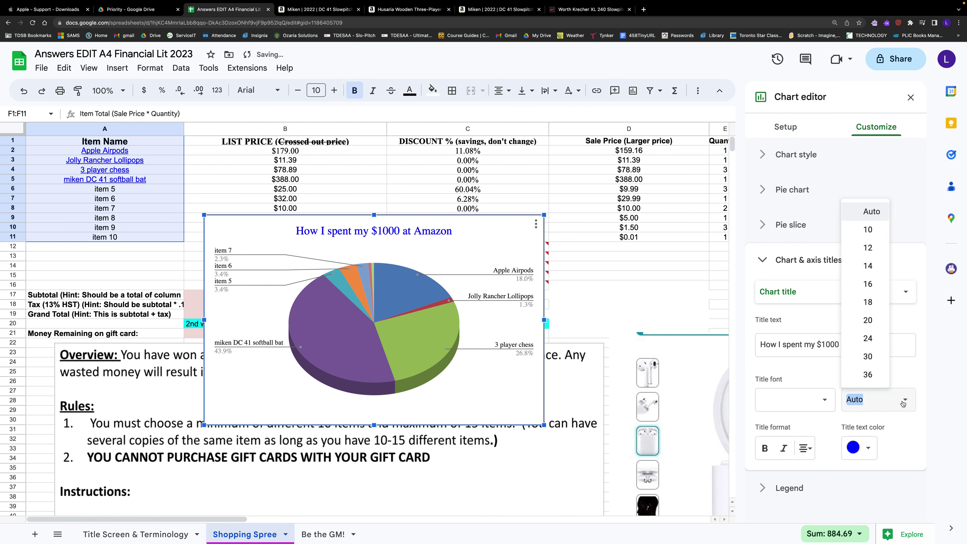
left_click(873, 356)
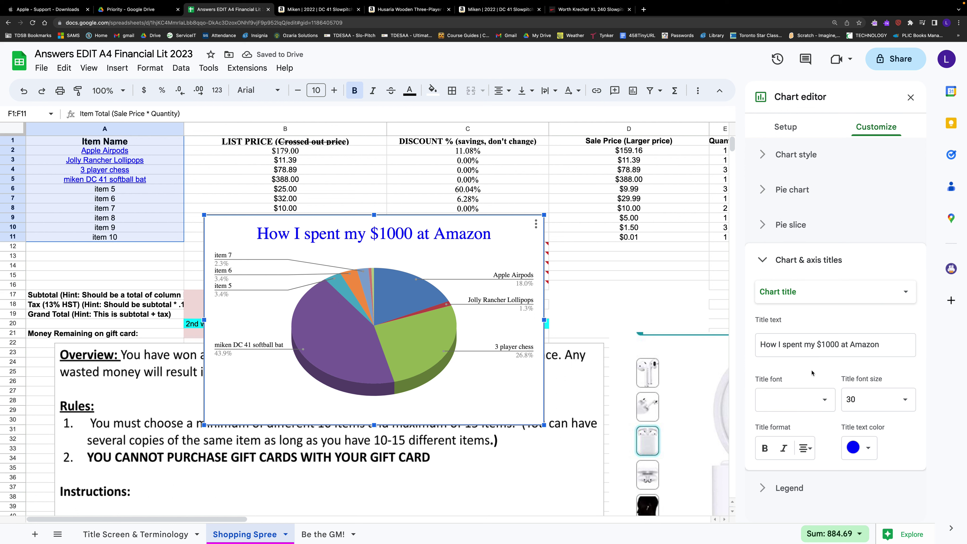
Step: Move the pie chart over the AirPods picture beside the assignment's overview and rules text
left_click(628, 286)
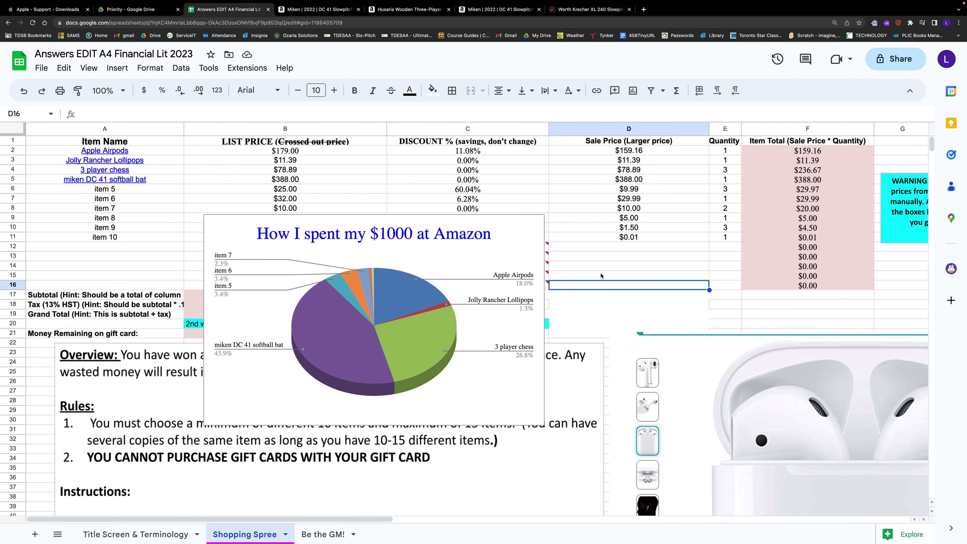
left_click(524, 236)
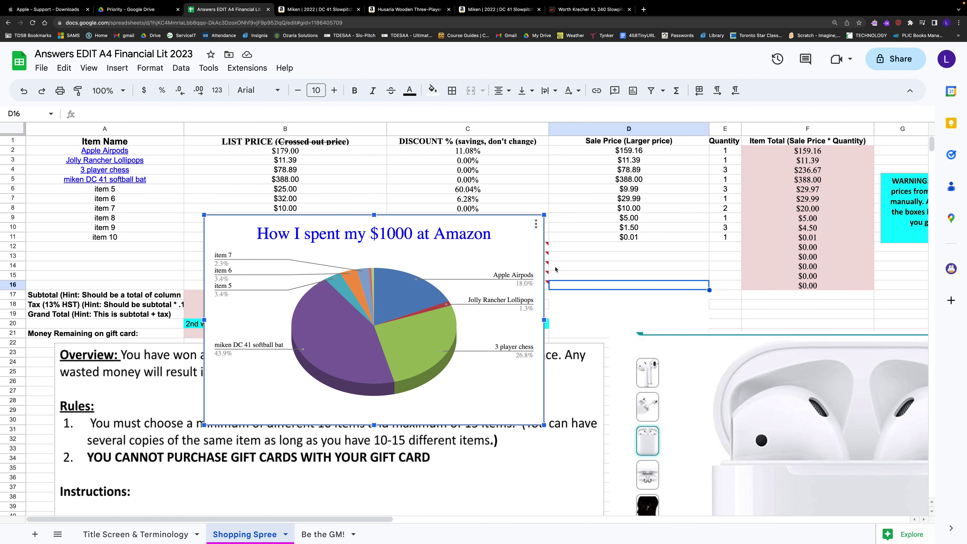
left_click_drag(532, 250, 940, 369)
scroll(914, 390, "down", 2)
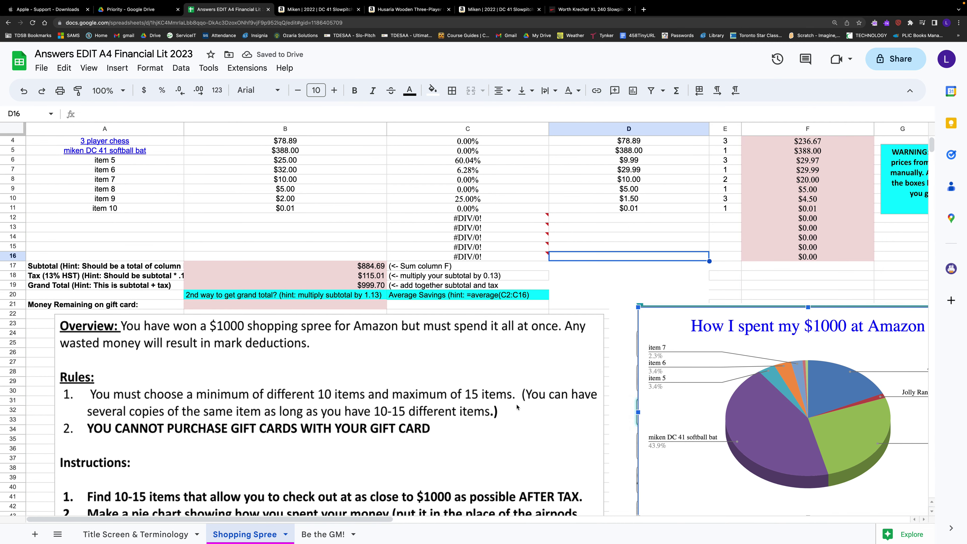
Step: Review the assignment questions, and start a formula in C20 that adds the discounts in C2, C3 and C4
scroll(491, 408, "down", 5)
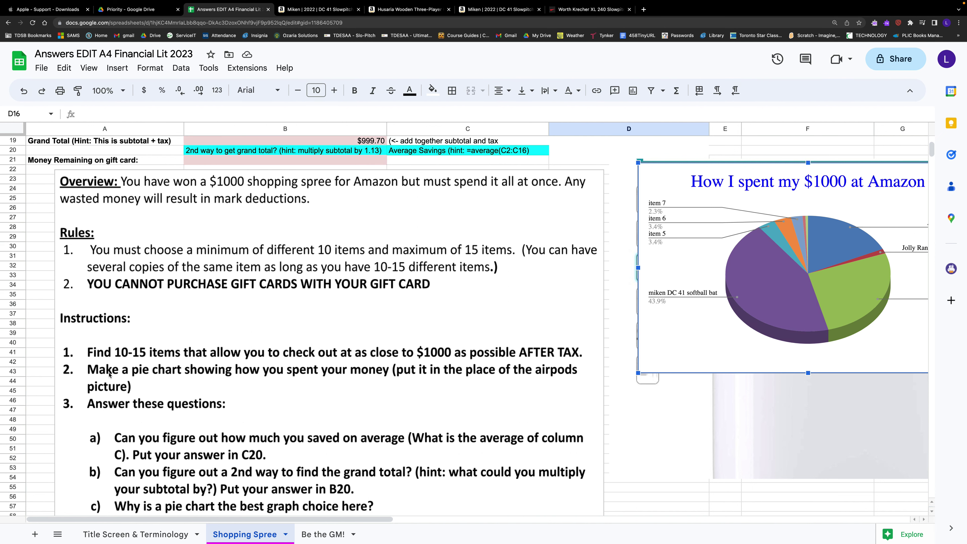
scroll(141, 413, "down", 2)
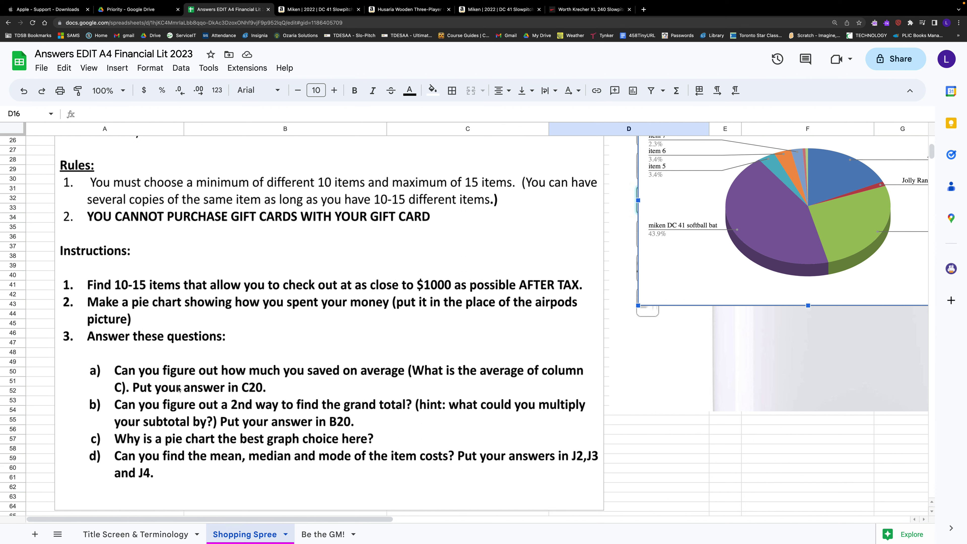
scroll(309, 398, "up", 2)
scroll(309, 398, "up", 6)
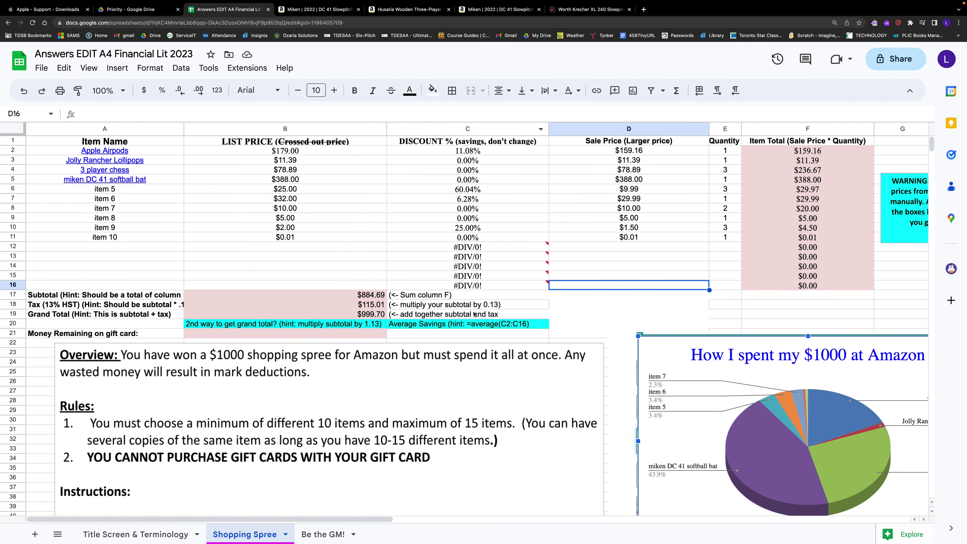
left_click(473, 323)
mouse_move(499, 254)
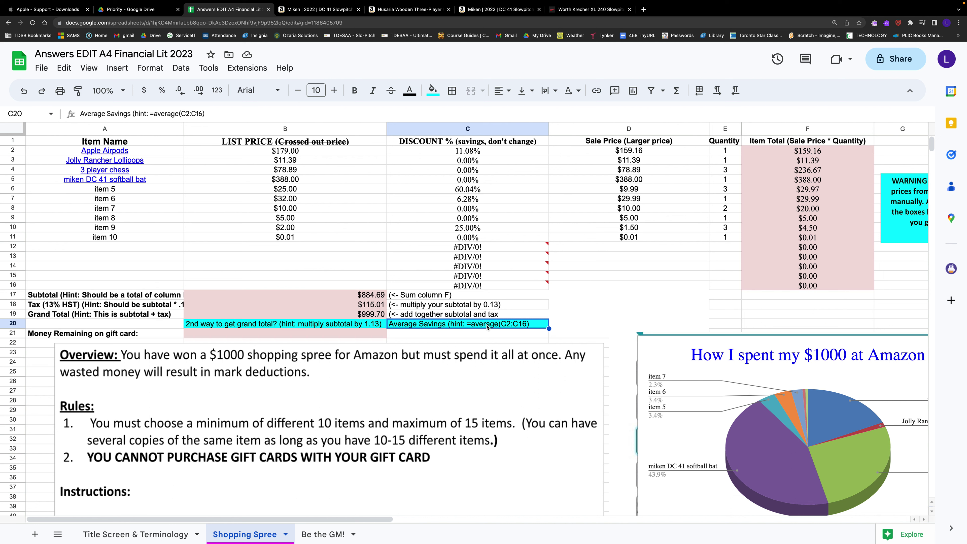
type("=")
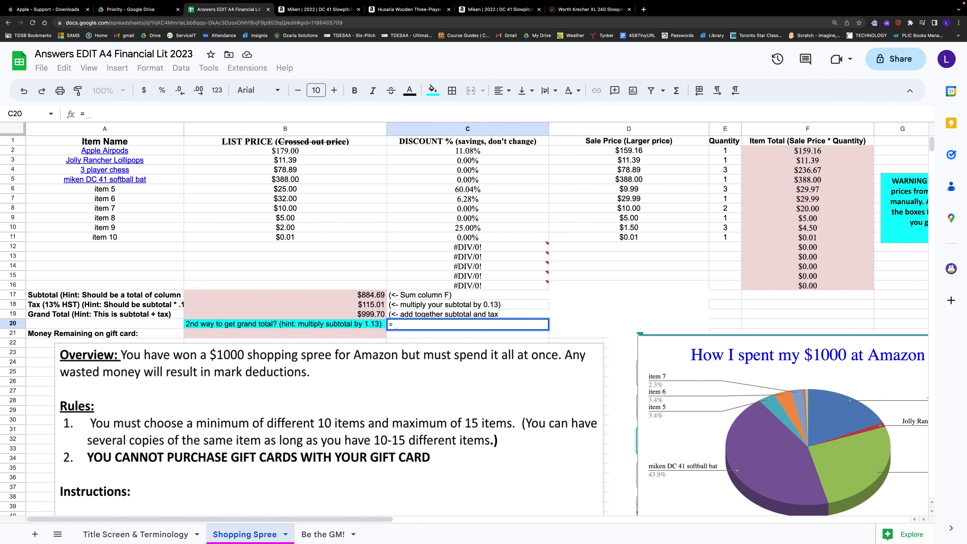
left_click(449, 154)
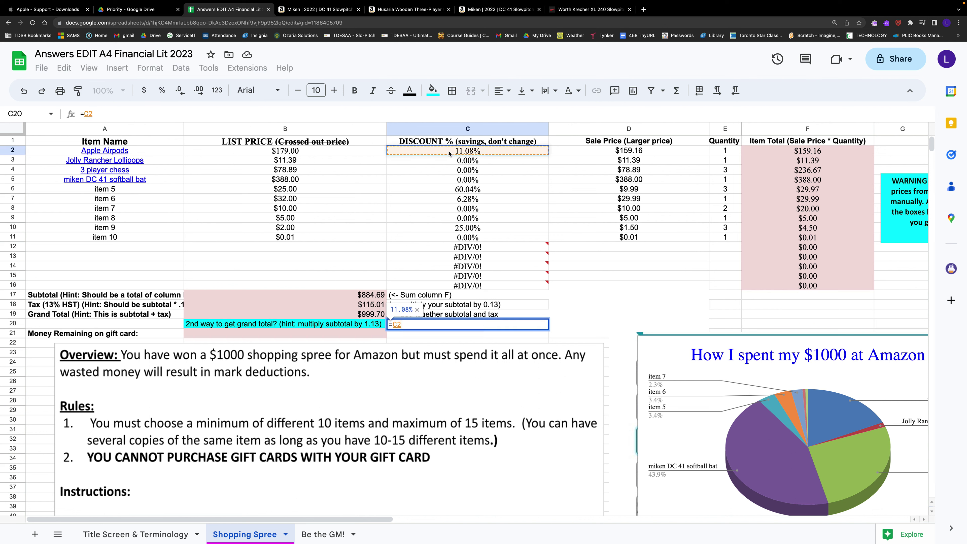
type("+")
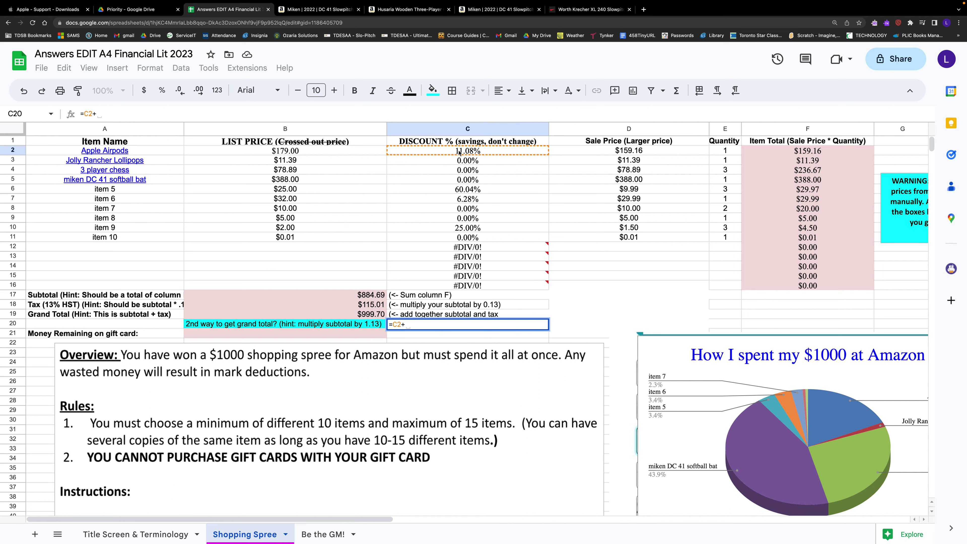
left_click(441, 160)
type("+")
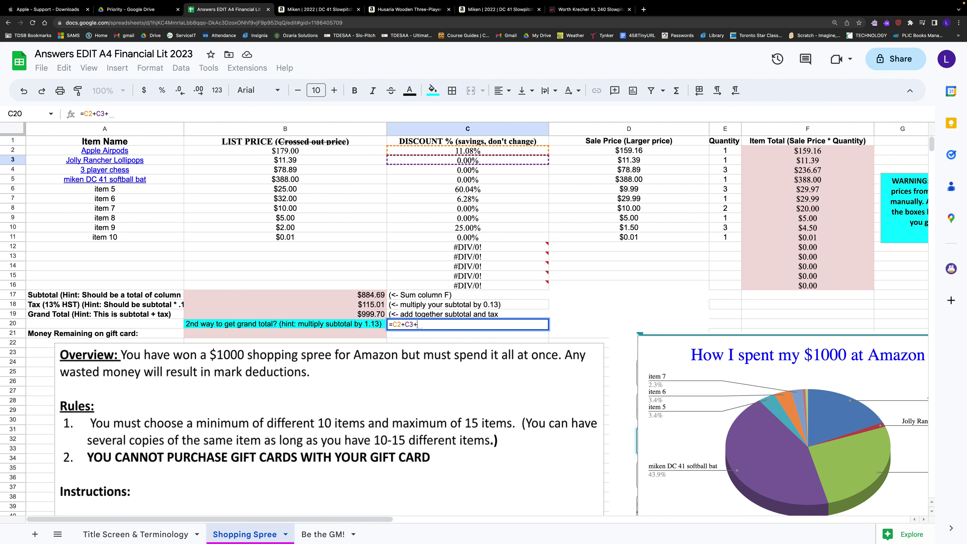
left_click(444, 172)
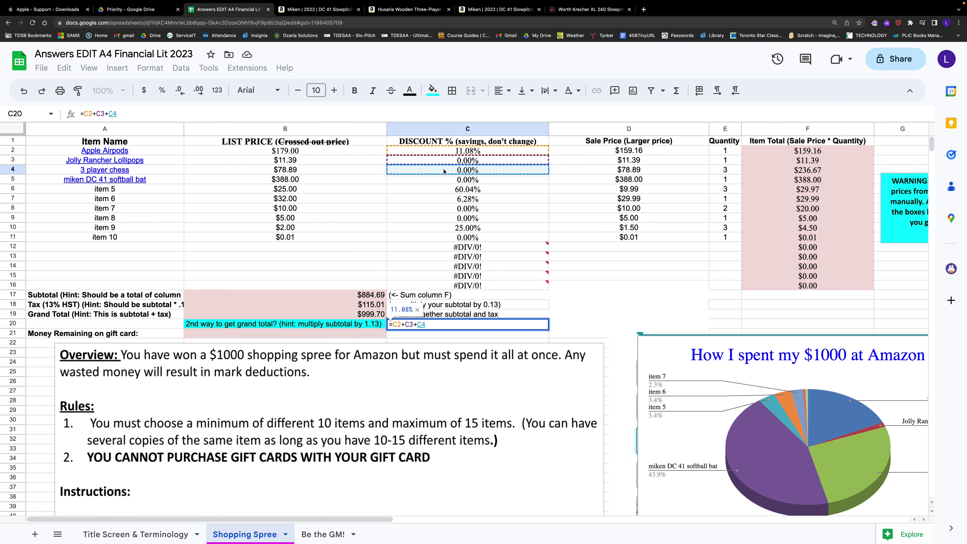
Step: Enclose the sum of C2, C3 and C4 in C20's formula in parentheses
type(")")
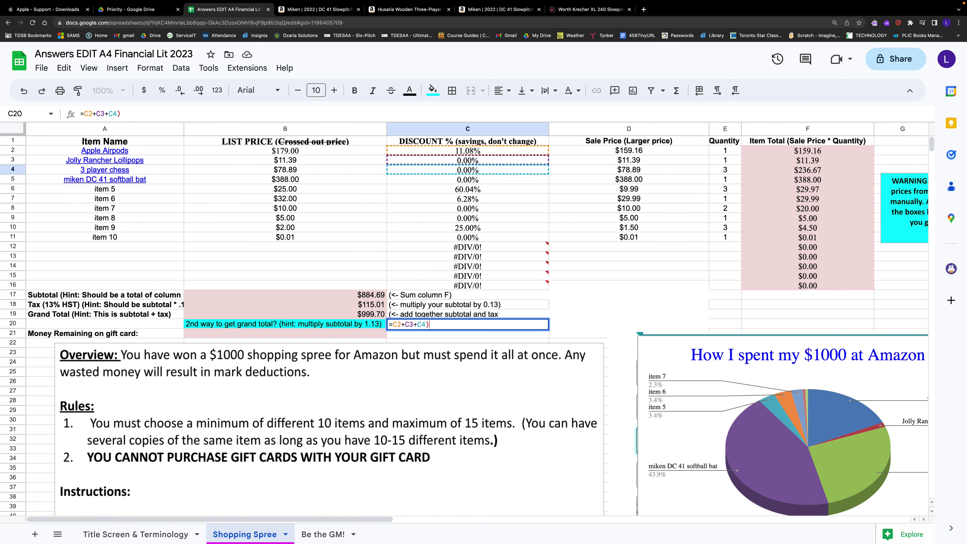
key("Left")
key("Left")
key("Left")
key("Left")
key("Left")
key("Left")
key("Left")
key("Left")
key("Left")
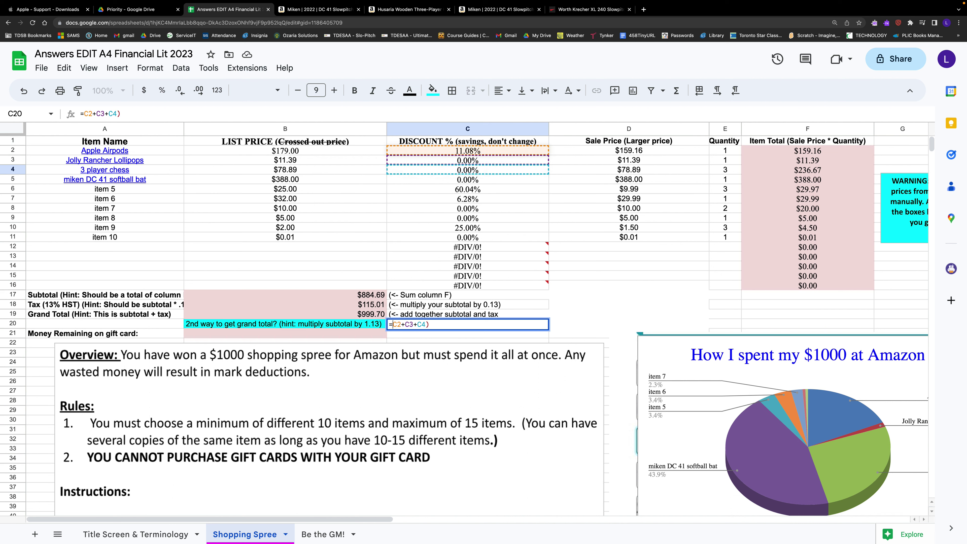
type("(")
key("Right")
key("Right")
key("Right")
key("Right")
key("Right")
key("Right")
key("Right")
key("Right")
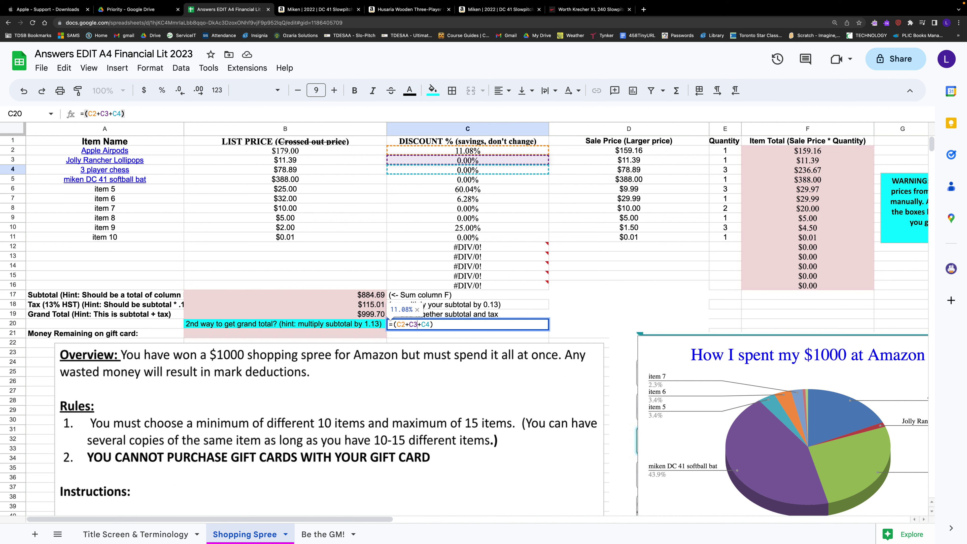
key("Right")
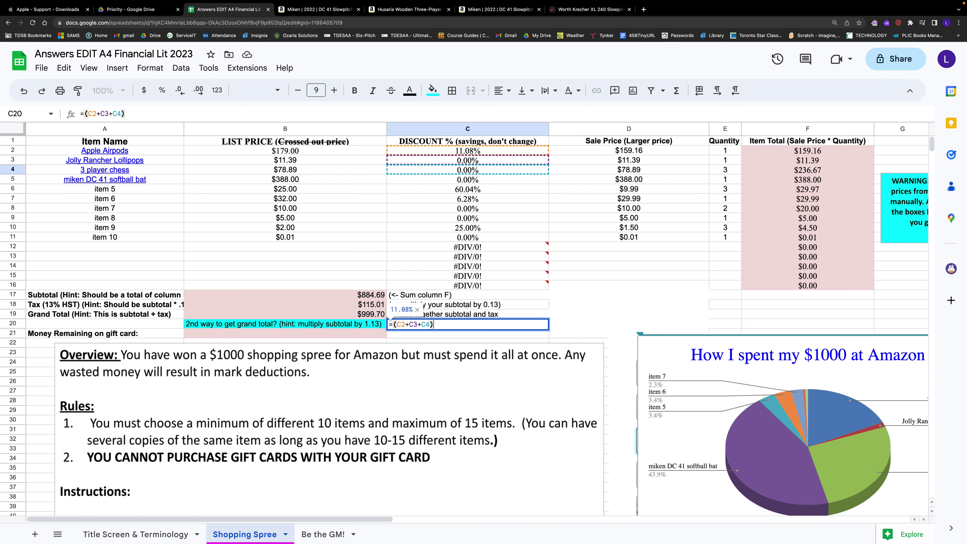
Step: Divide the bracketed discount sum in C20's formula by 10
type("/")
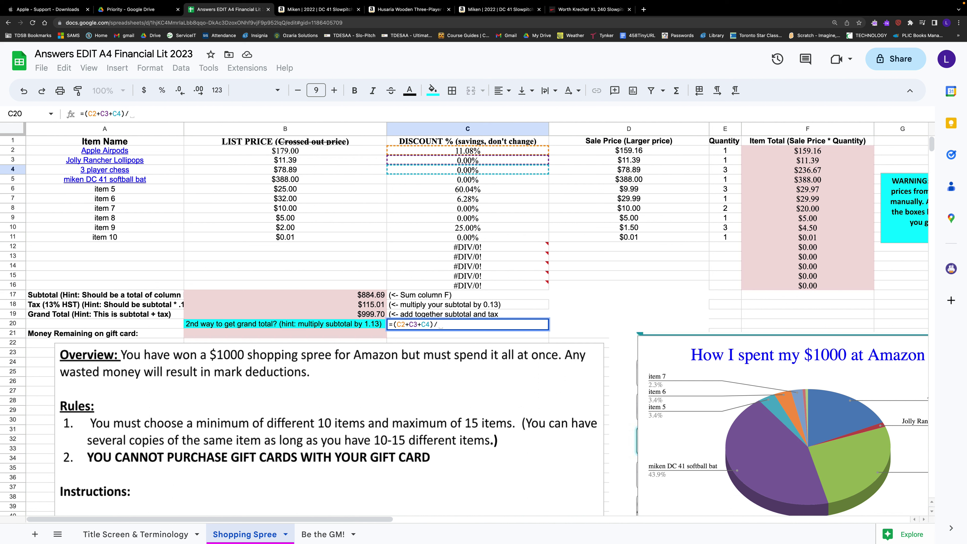
type("10")
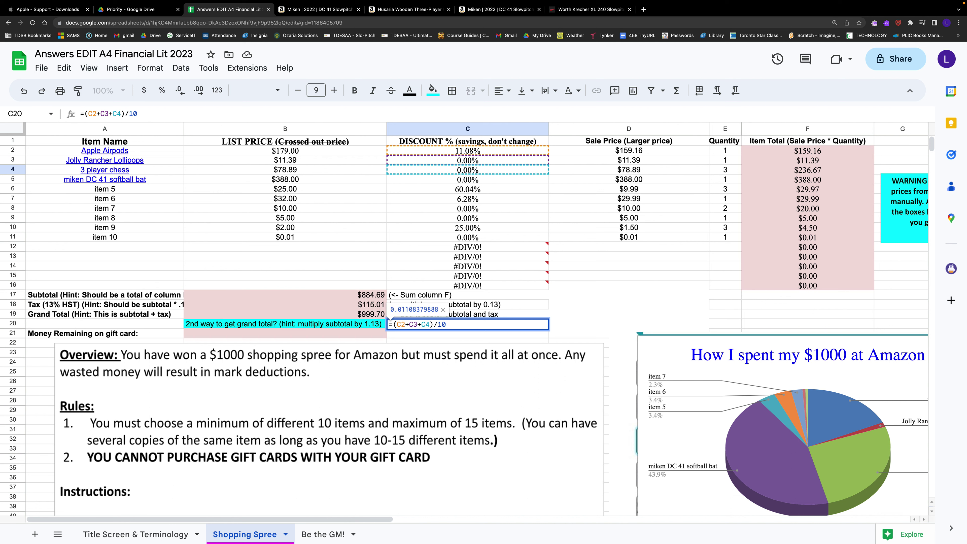
key("Left")
key("Left")
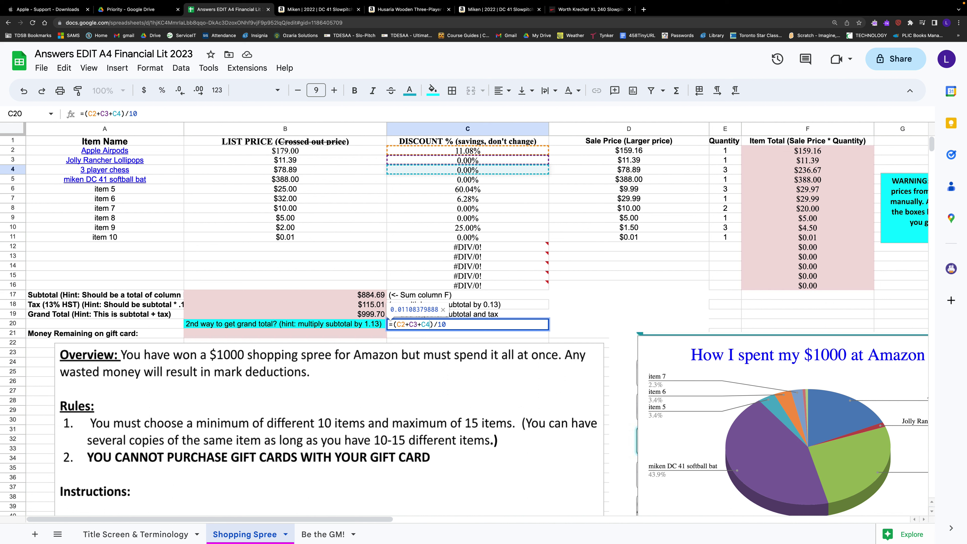
key("Right")
key("Right")
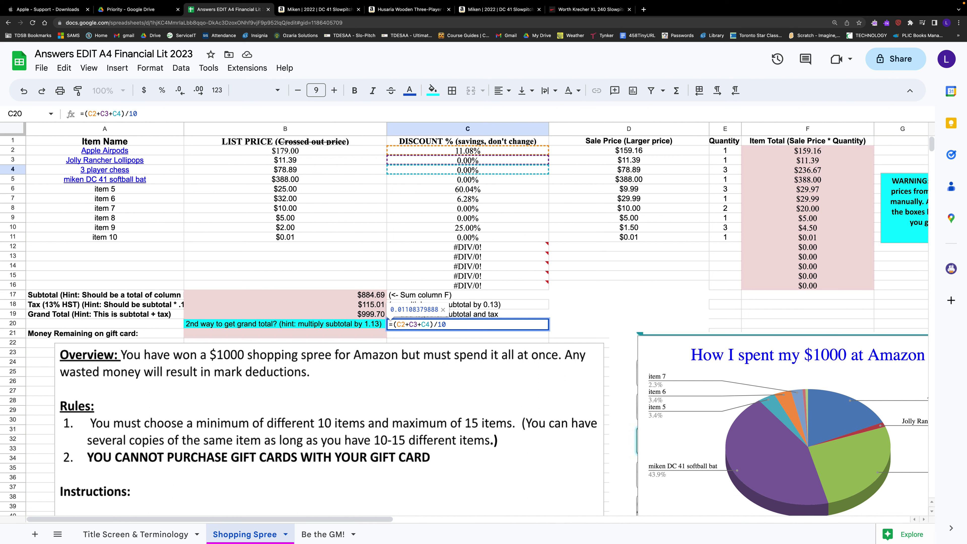
Step: Replace the formula in C20 with =average(C2:C11) to get the average discount
left_click(429, 324)
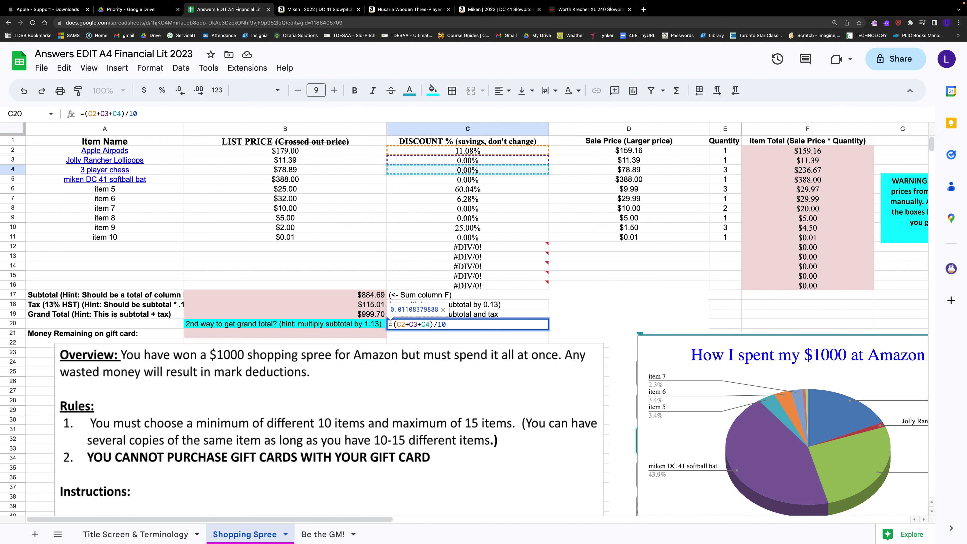
key("Delete")
key("Delete")
key("Delete")
key("Delete")
key("BackSpace")
key("BackSpace")
key("BackSpace")
key("BackSpace")
key("BackSpace")
key("BackSpace")
key("BackSpace")
key("BackSpace")
key("BackSpace")
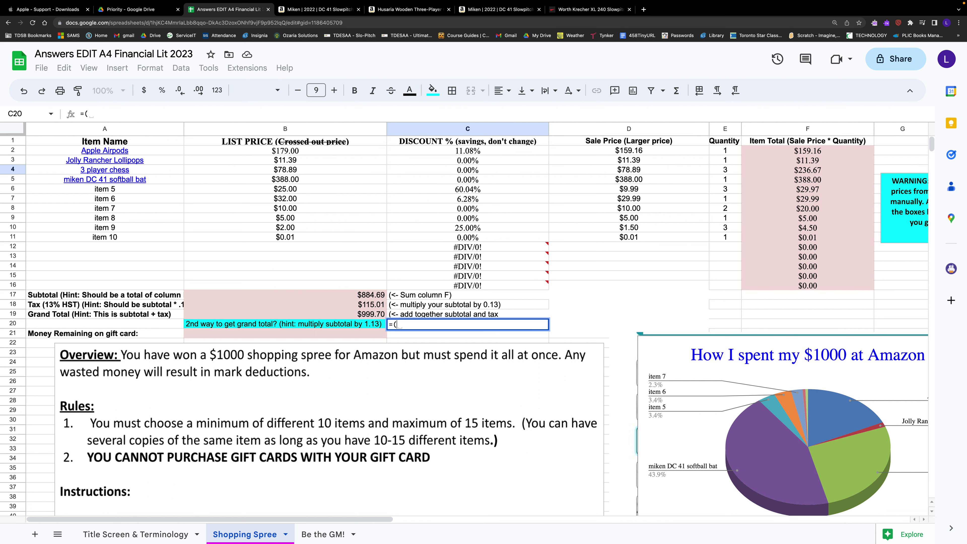
type("average")
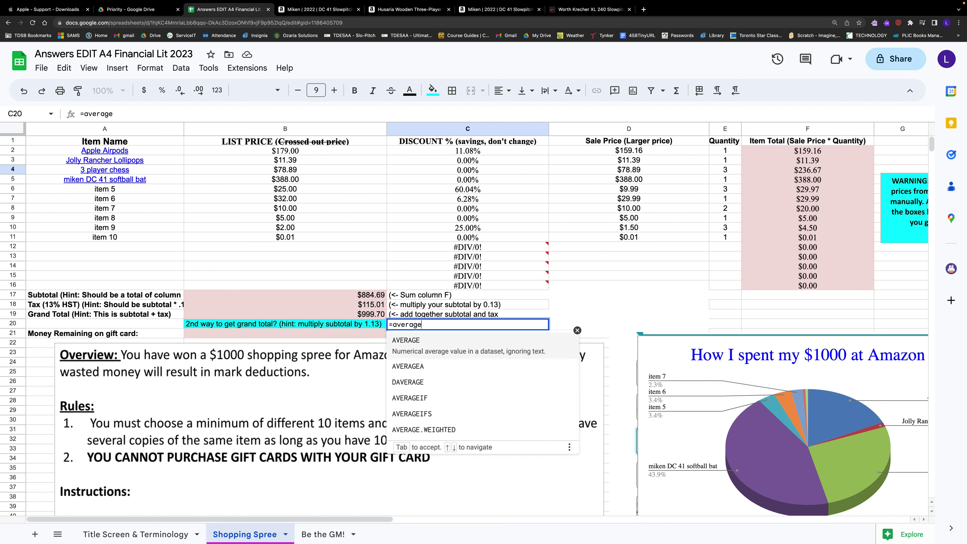
type("(")
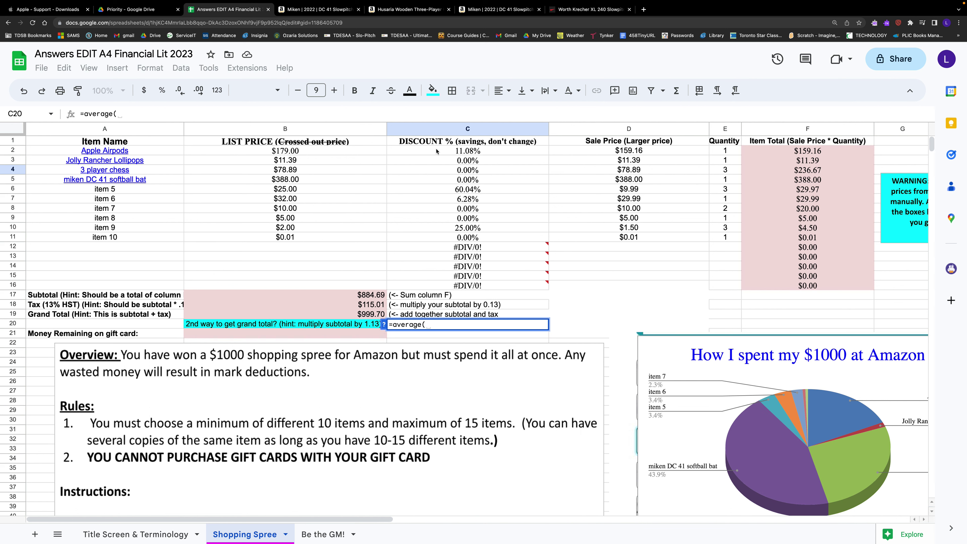
left_click_drag(436, 151, 436, 236)
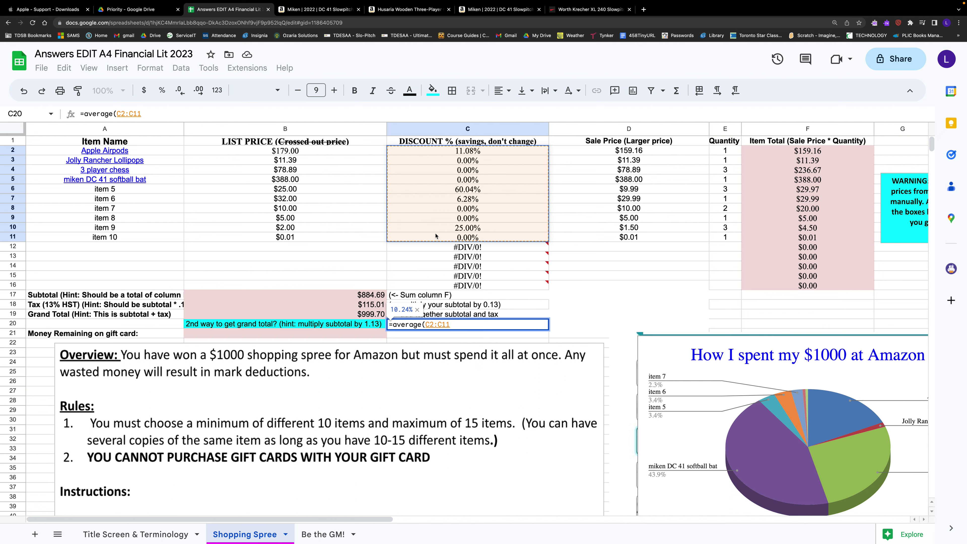
type(")")
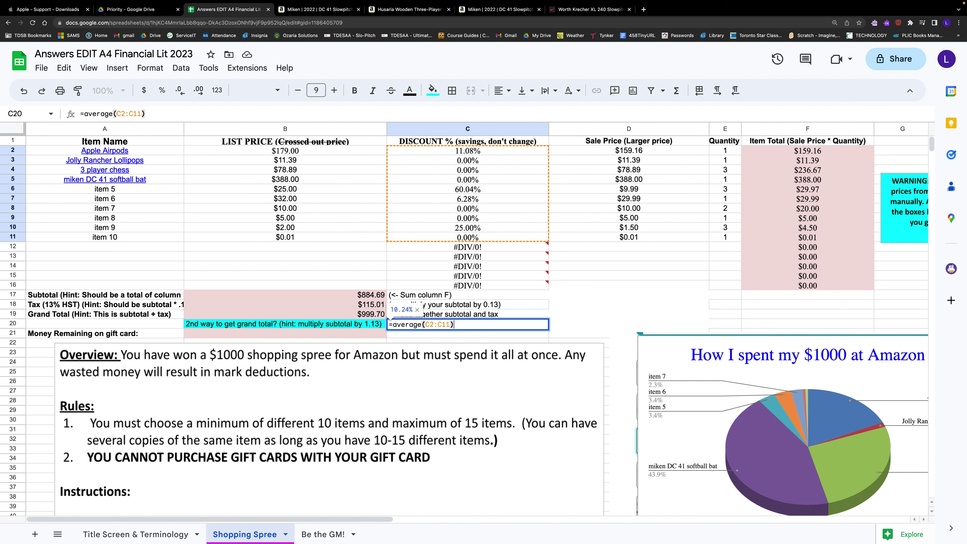
key("Return")
left_click(467, 323)
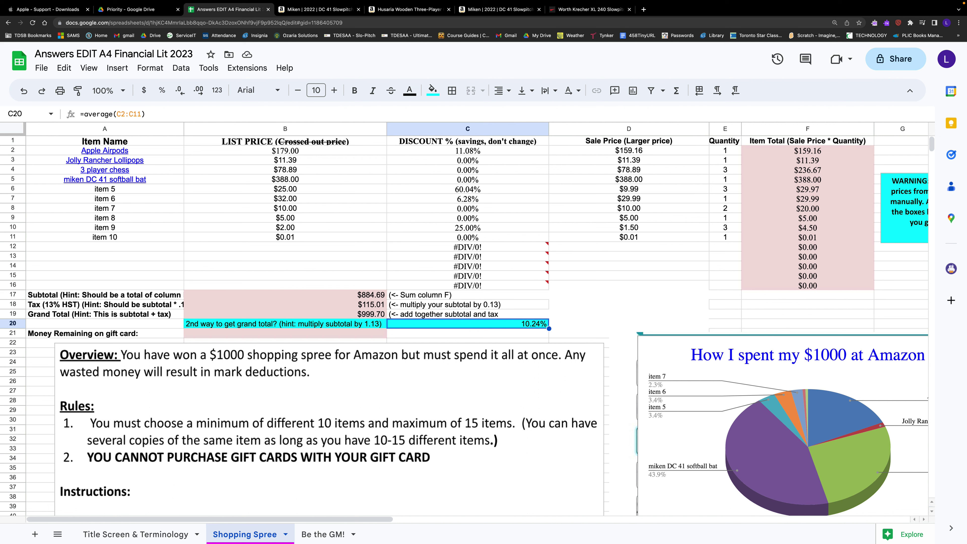
Step: Check the second grand total question, and replace the hint text in B20 with the formula =B17*1.13
scroll(335, 280, "down", 7)
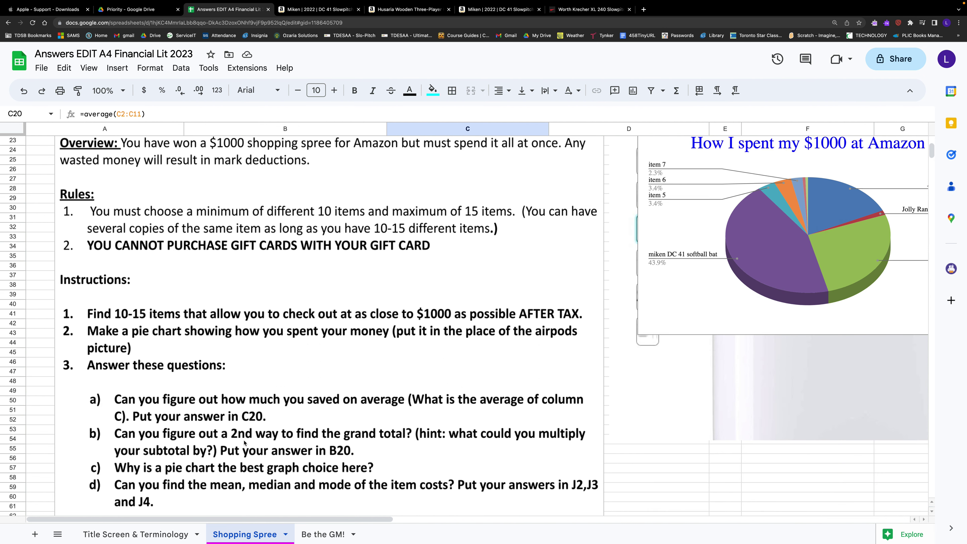
scroll(247, 440, "up", 1)
scroll(246, 440, "up", 3)
scroll(246, 439, "down", 6)
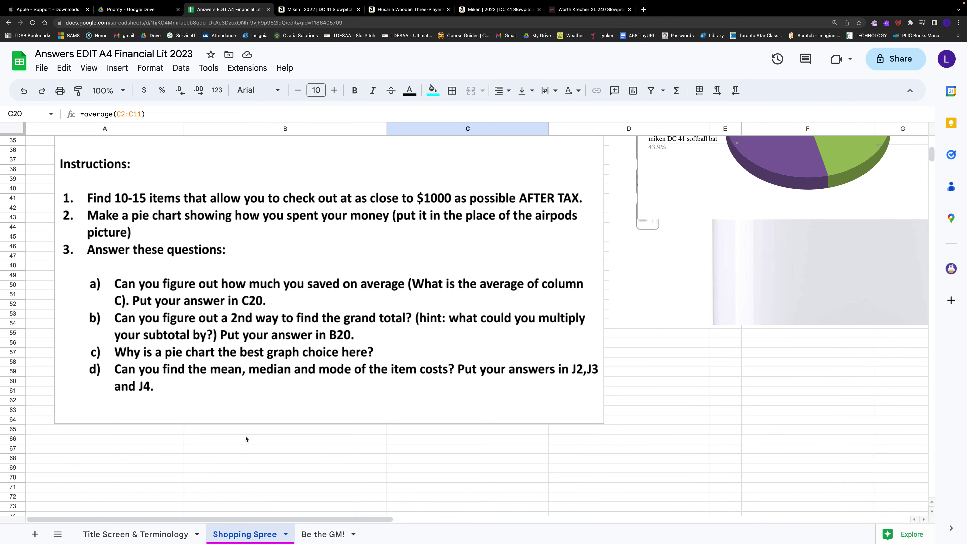
scroll(334, 333, "up", 7)
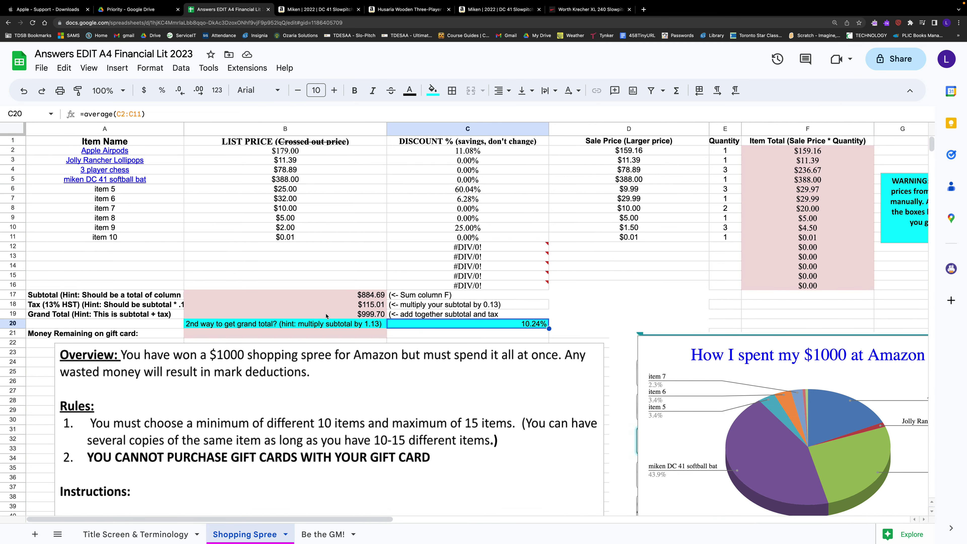
left_click(326, 323)
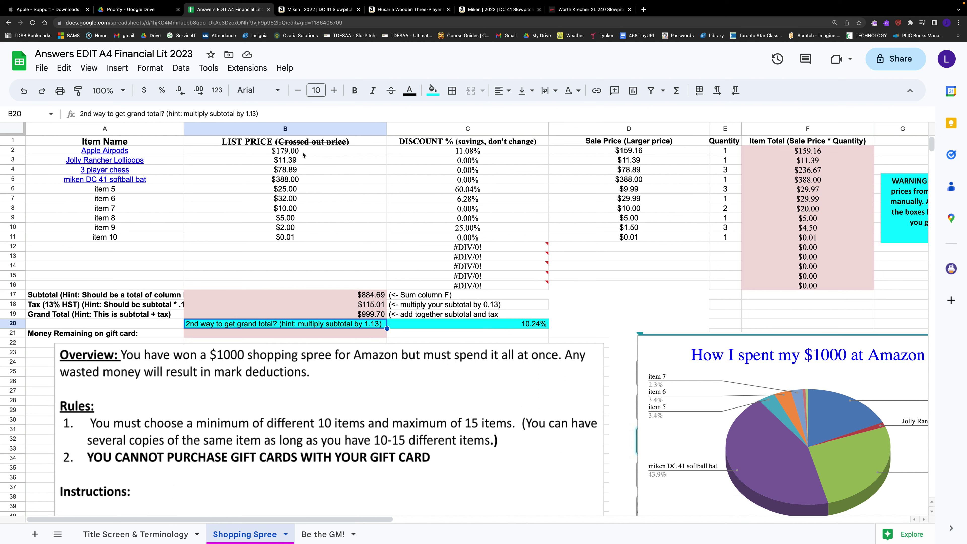
left_click(349, 314)
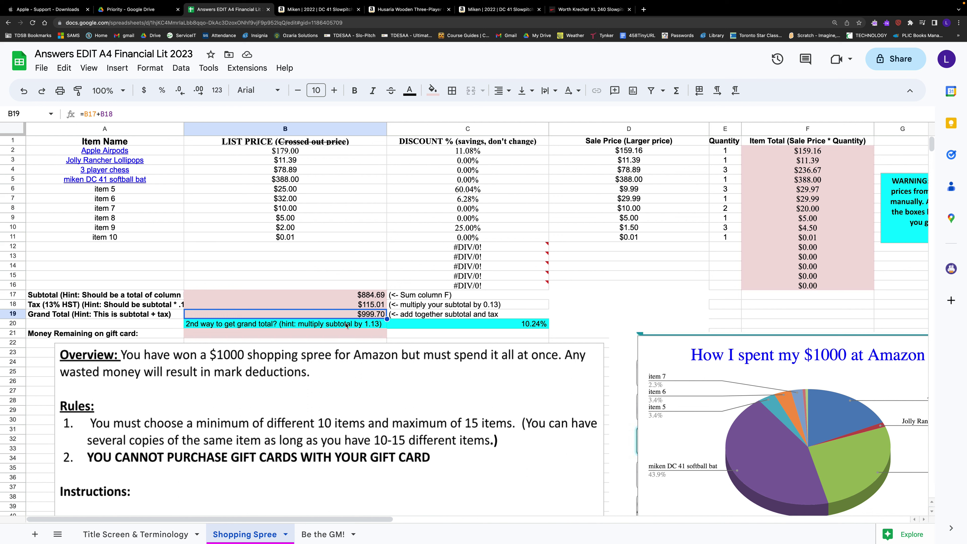
left_click(353, 326)
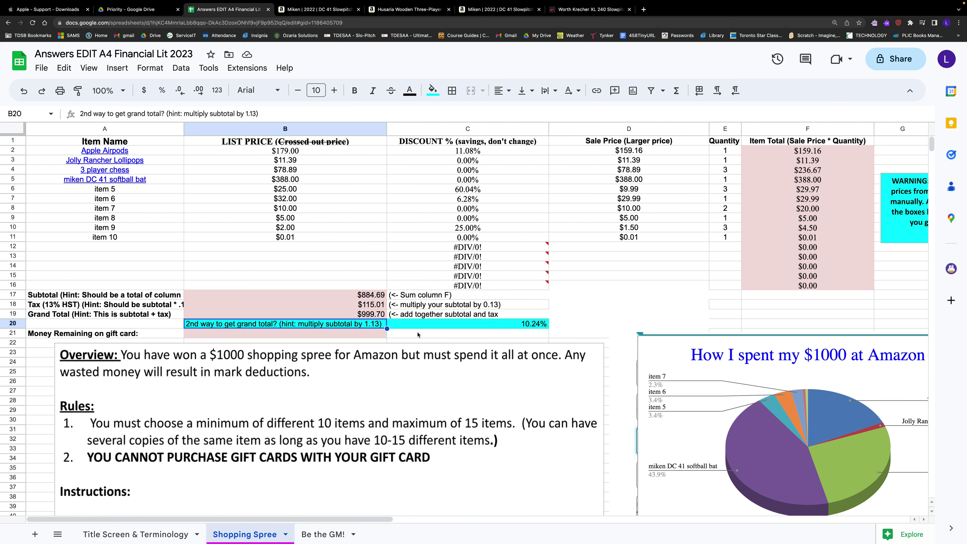
type("=")
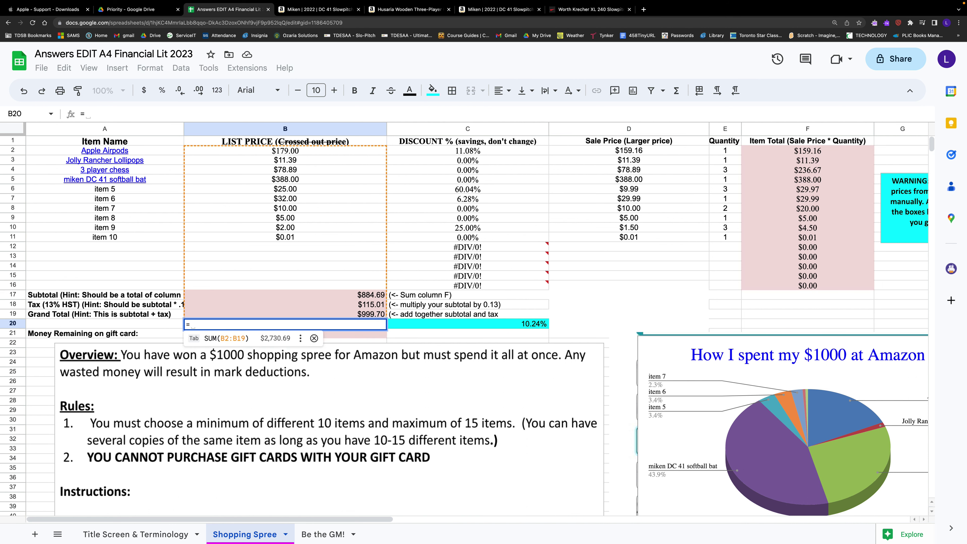
left_click(352, 298)
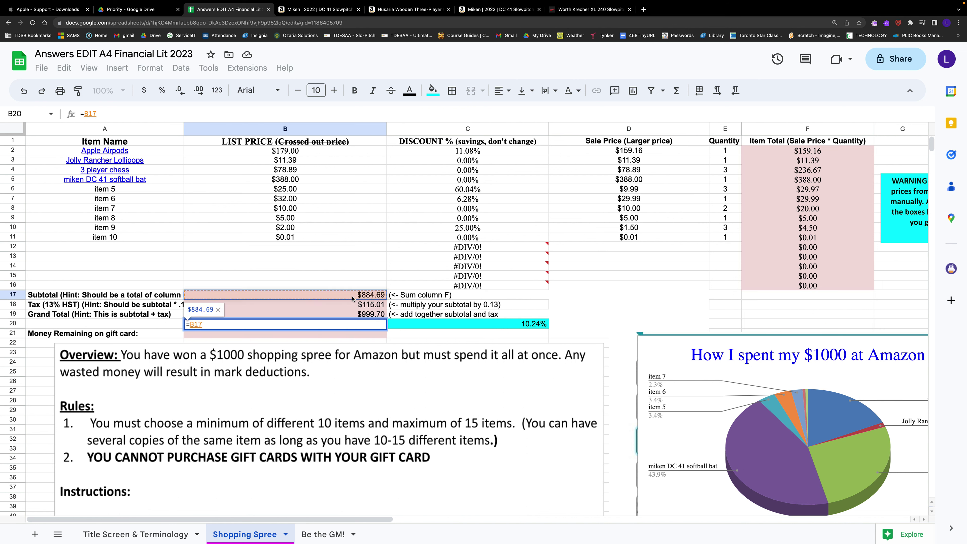
type("*")
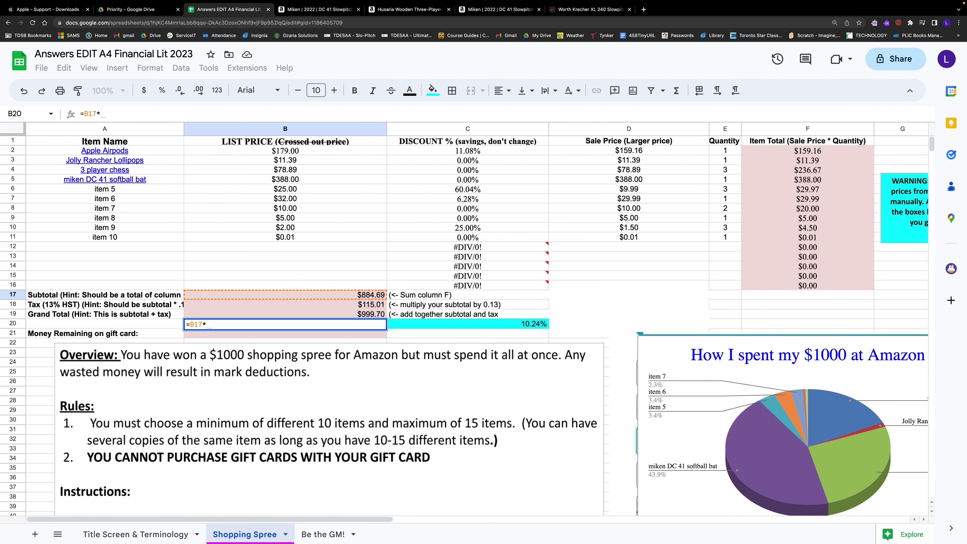
type("1.13")
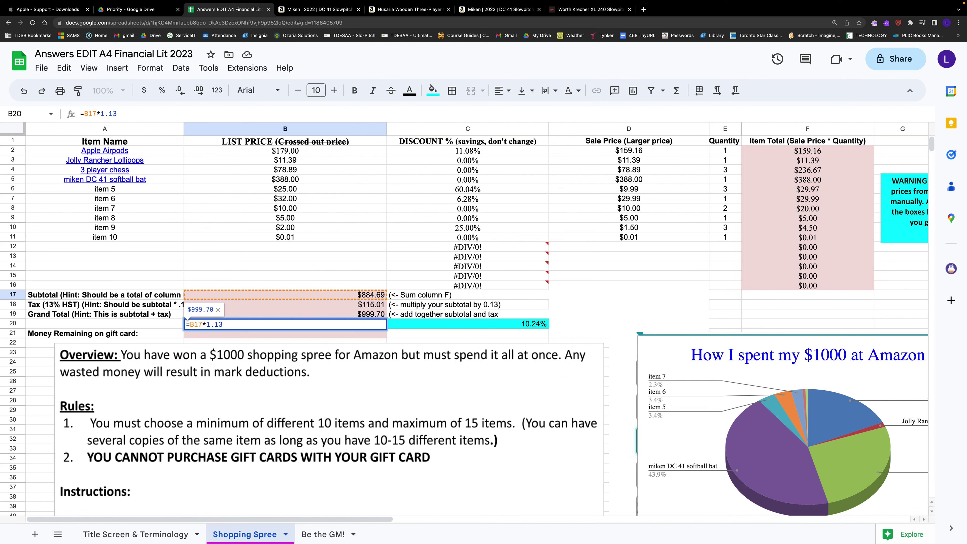
key("Return")
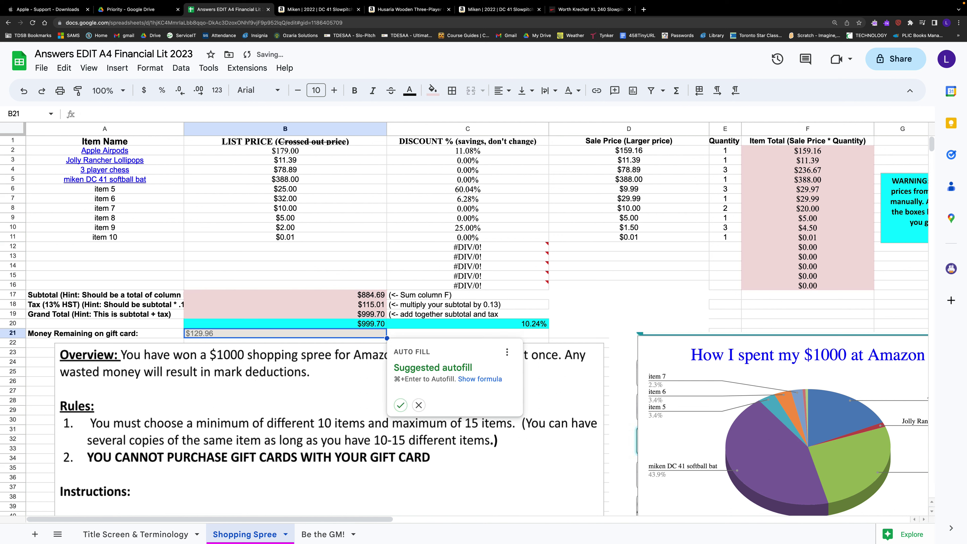
left_click(253, 267)
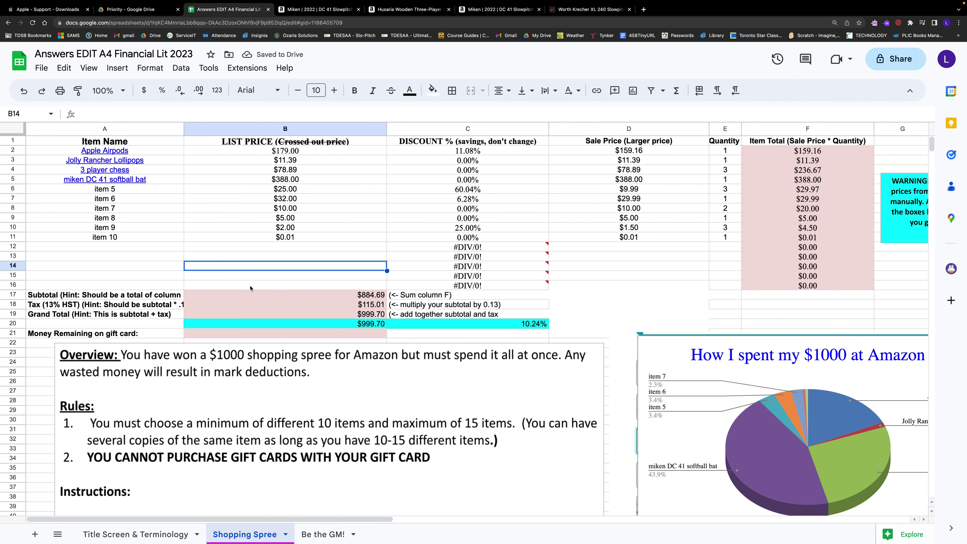
left_click(301, 322)
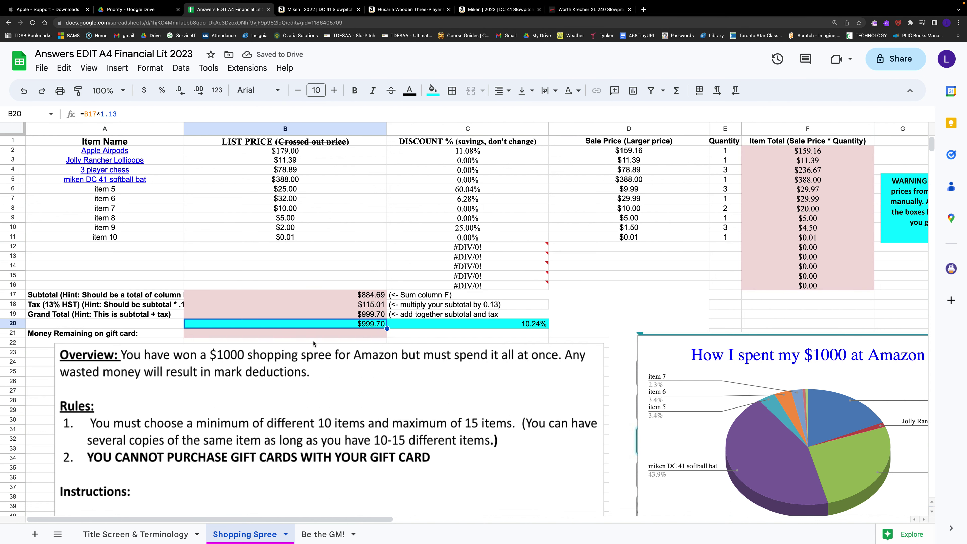
Step: Open the instructions drawing at the question on why a pie chart is the best choice, and save and close it unedited
scroll(327, 362, "down", 7)
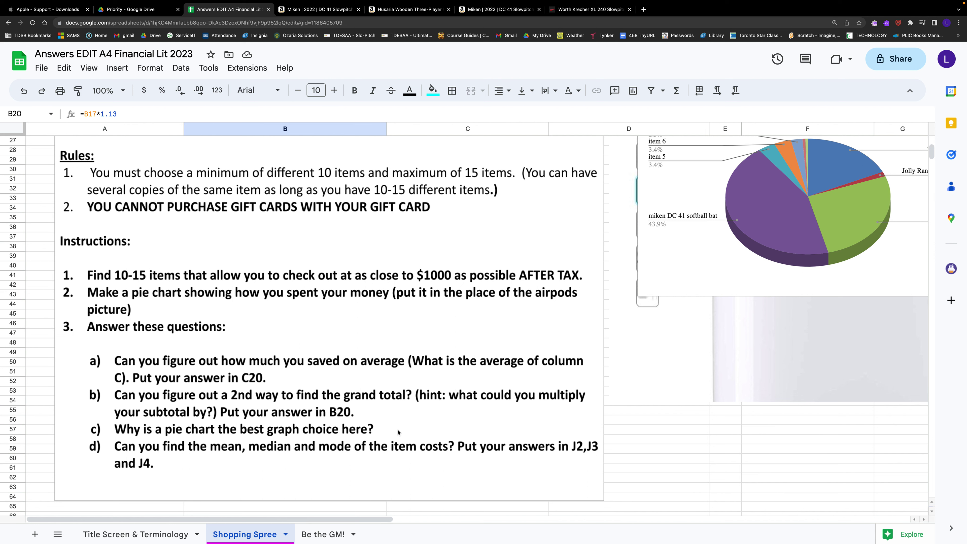
double_click(379, 431)
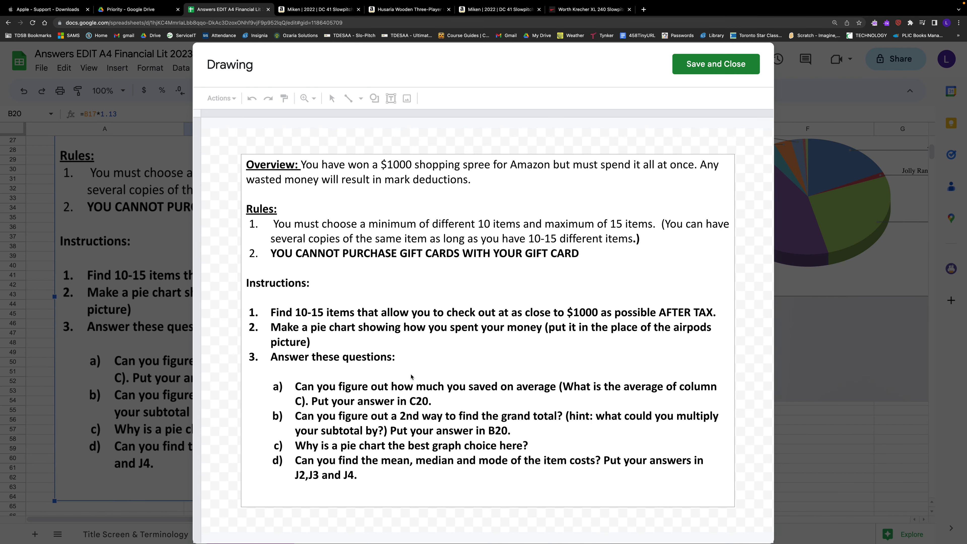
left_click(540, 445)
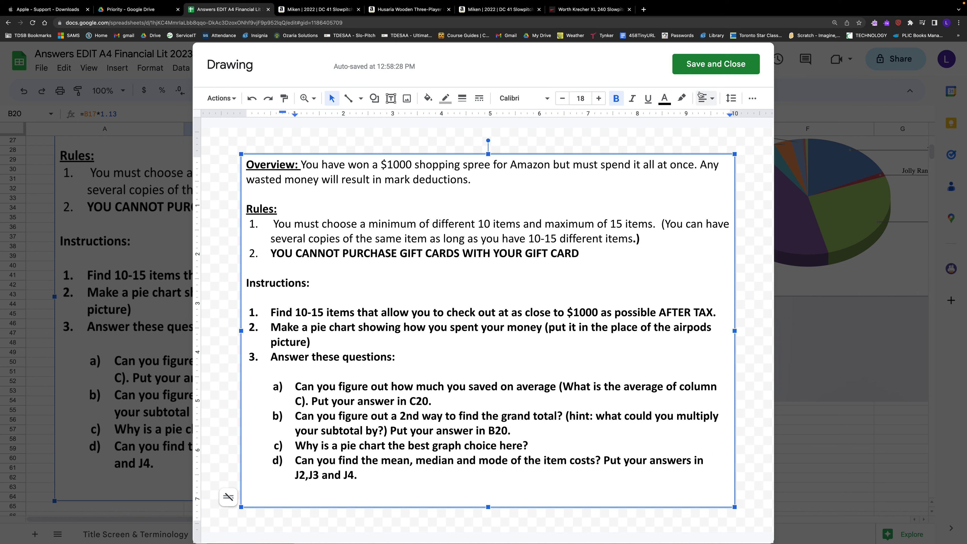
left_click(726, 63)
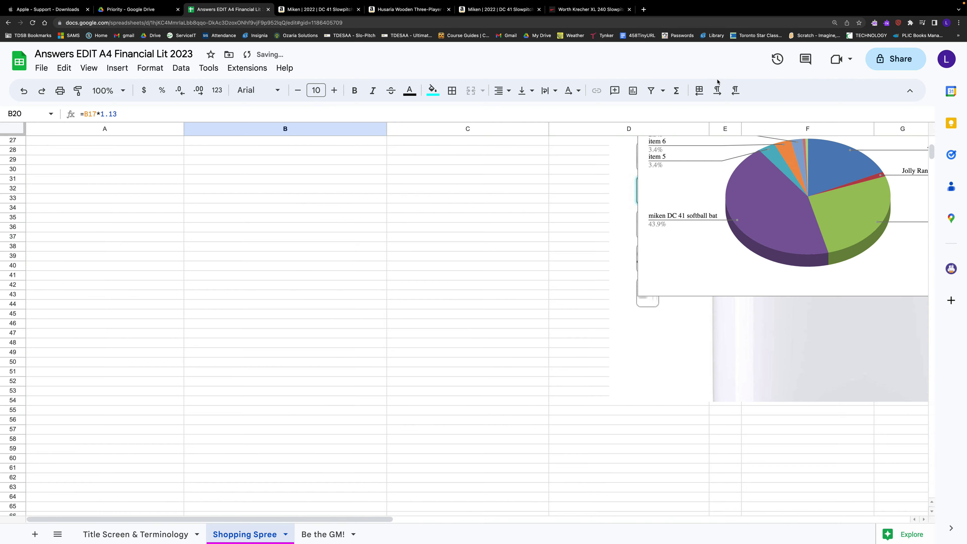
Step: Check the mean, median and mode question, and clear the unused item totals in F12:F16
scroll(381, 266, "up", 10)
scroll(182, 312, "down", 15)
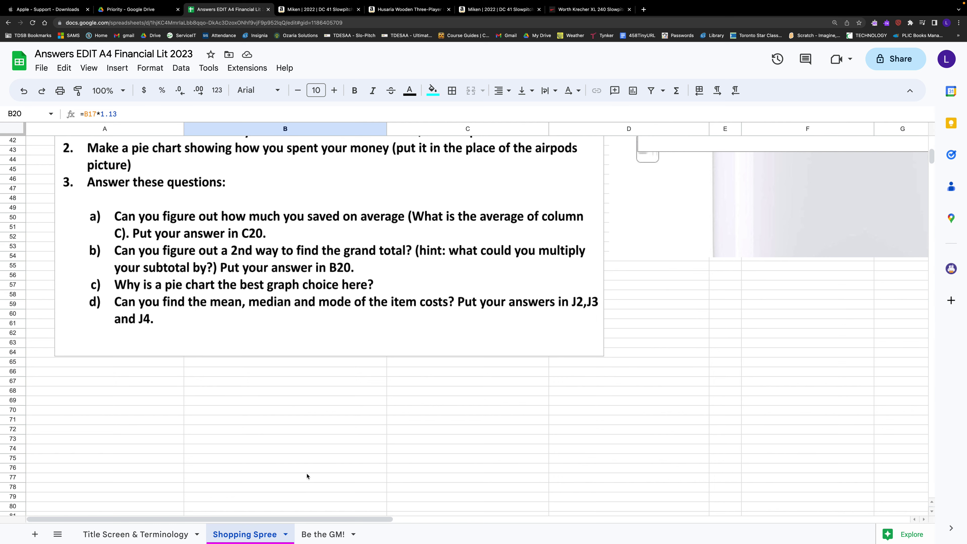
scroll(307, 476, "up", 10)
left_click_drag(323, 515, 551, 440)
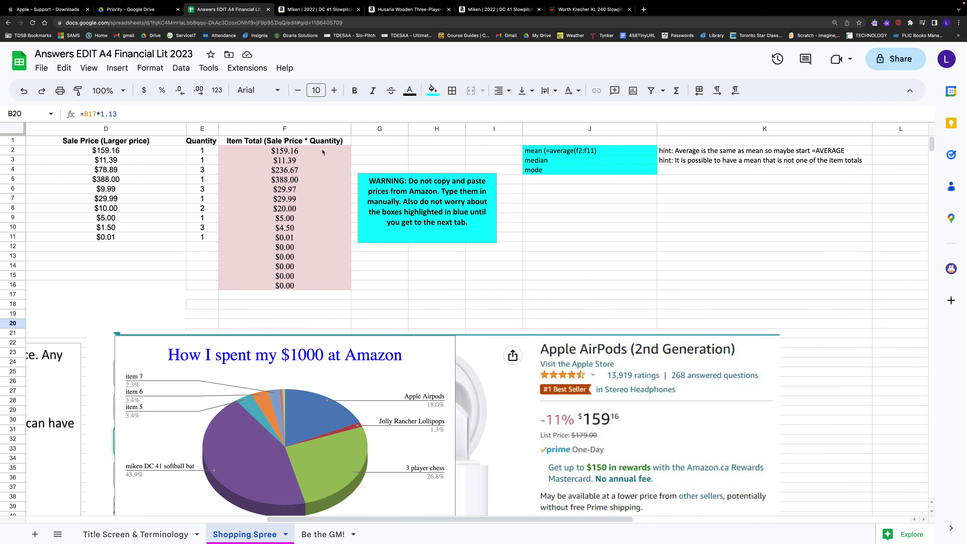
left_click_drag(323, 151, 319, 239)
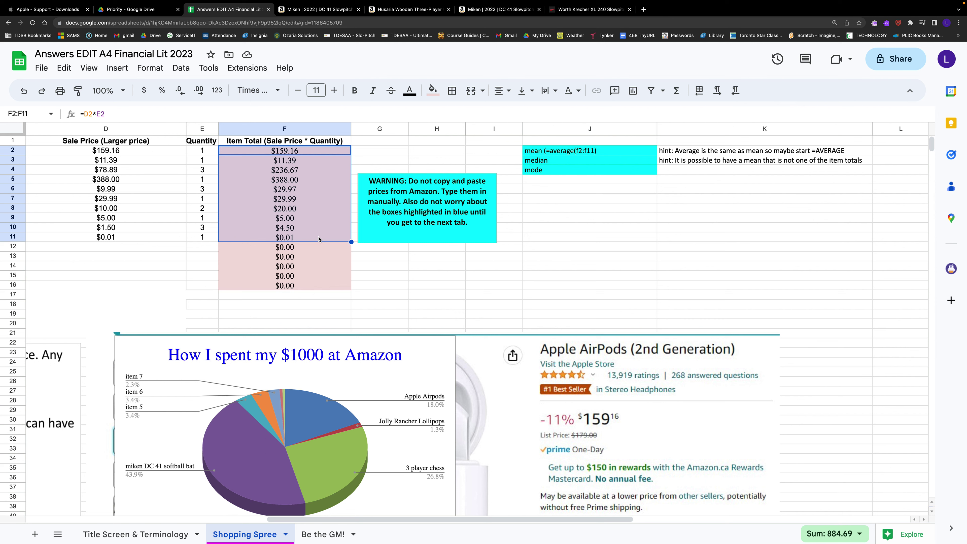
left_click(309, 247)
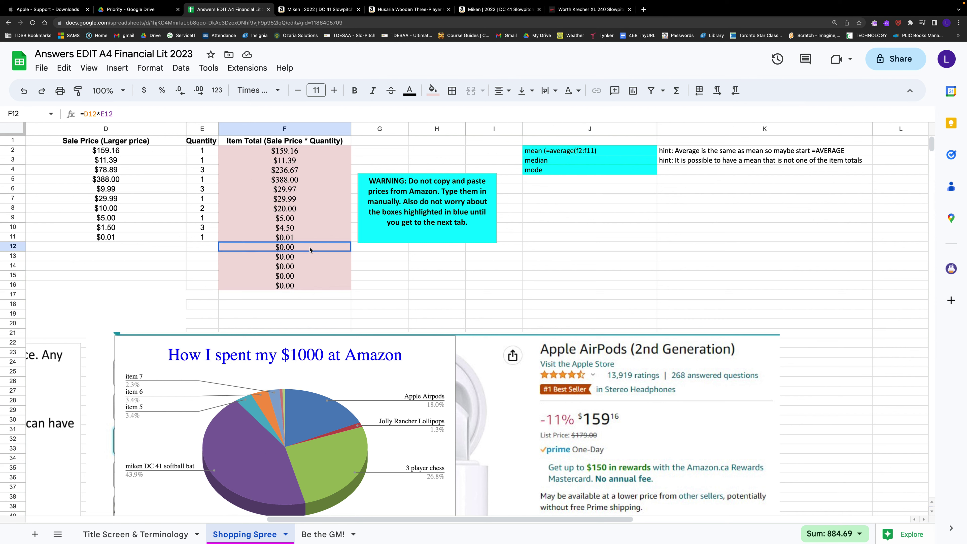
key("Delete")
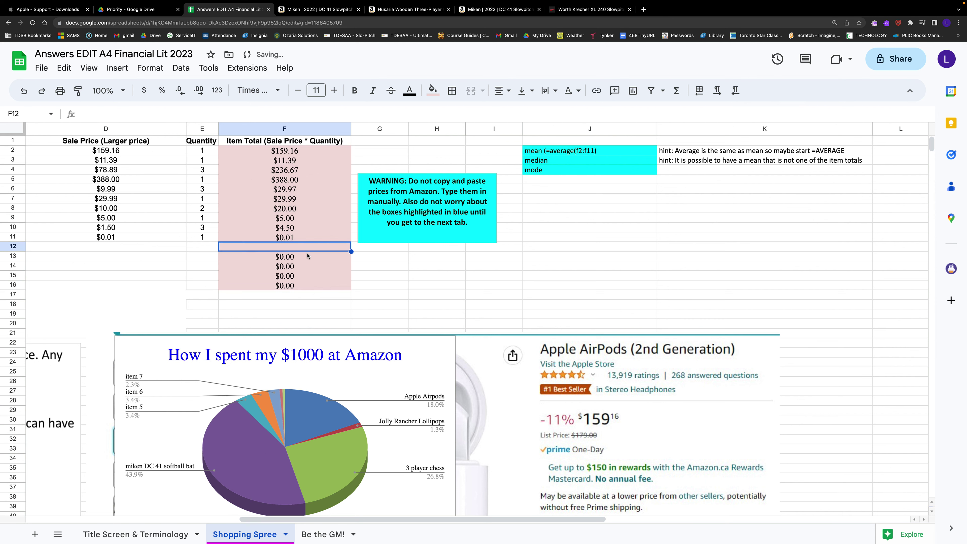
key("Down")
key("Delete")
left_click(306, 268)
key("Delete")
left_click(307, 275)
key("Delete")
left_click(304, 286)
key("Delete")
left_click(316, 247)
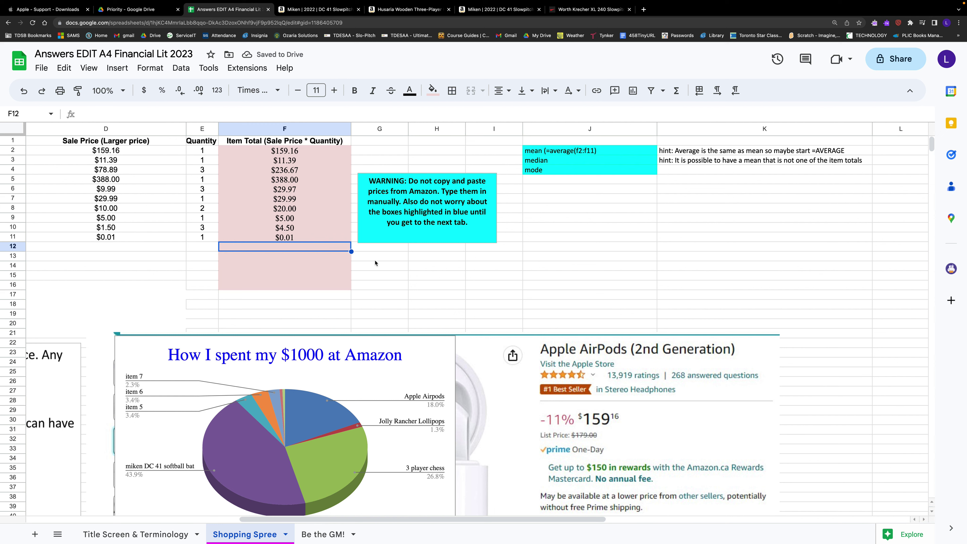
Step: Replace the mean placeholder in J2 with =average(F2:F11), and check it against the hint in K2
left_click(533, 153)
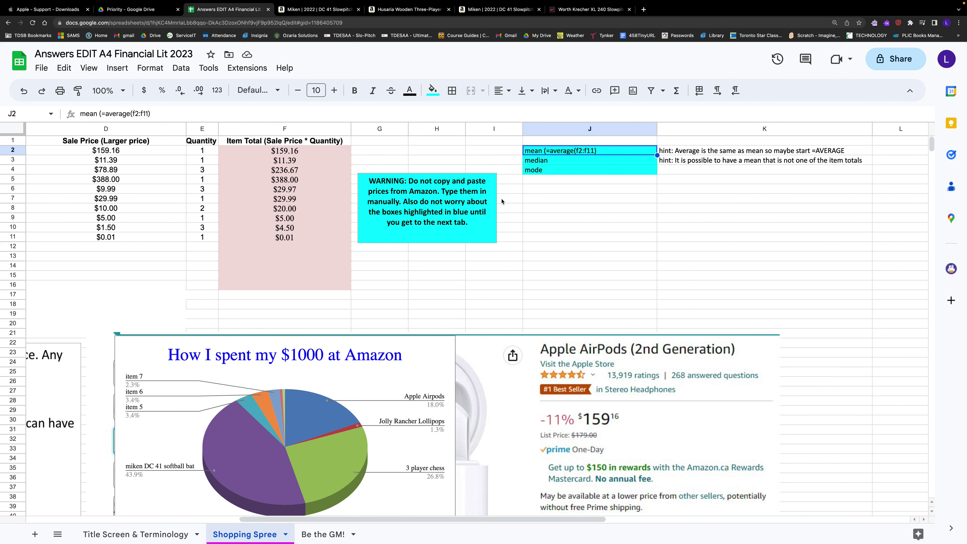
type("=ave")
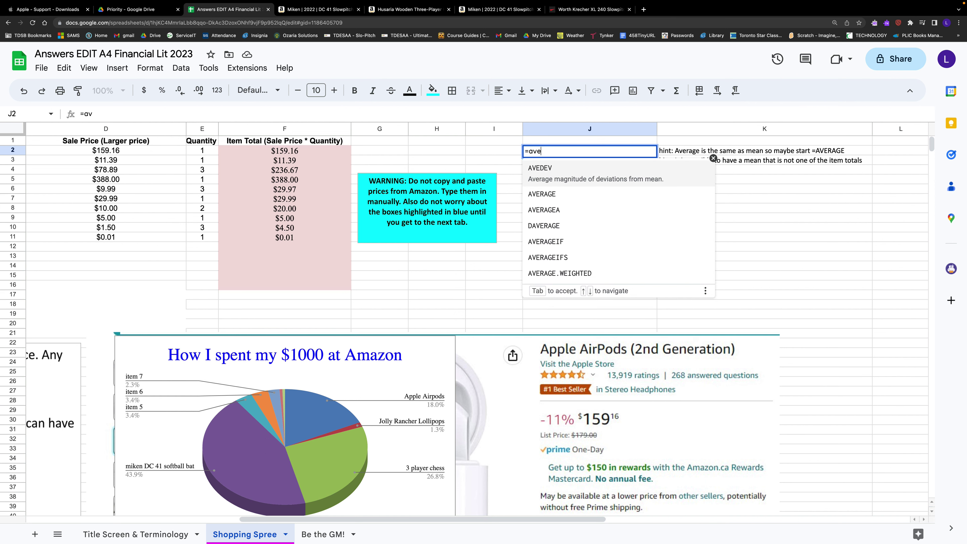
type("rage(")
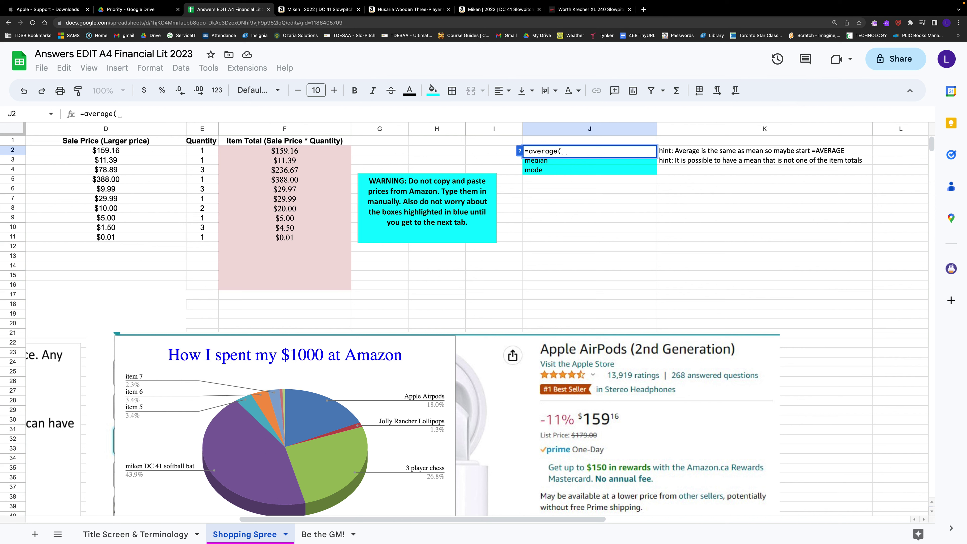
left_click_drag(312, 150, 304, 240)
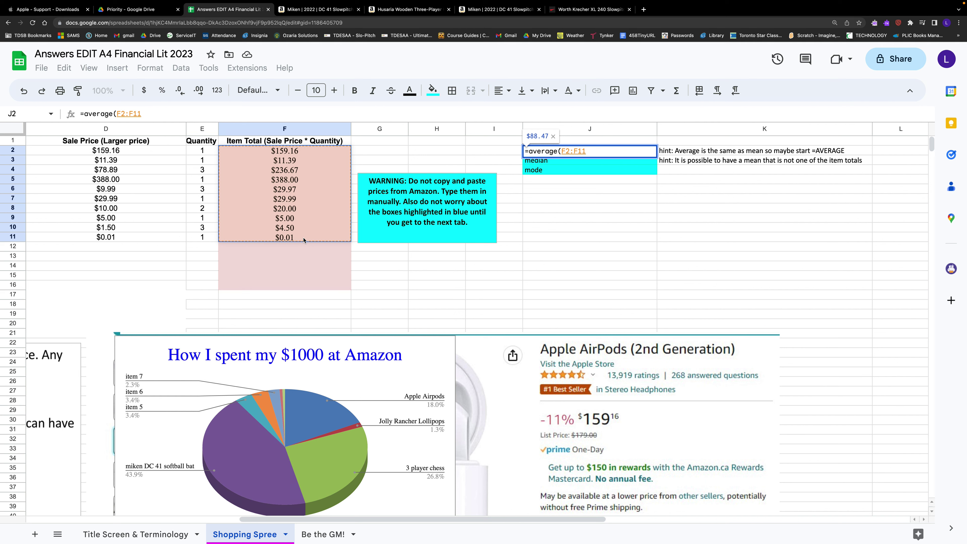
key("Return")
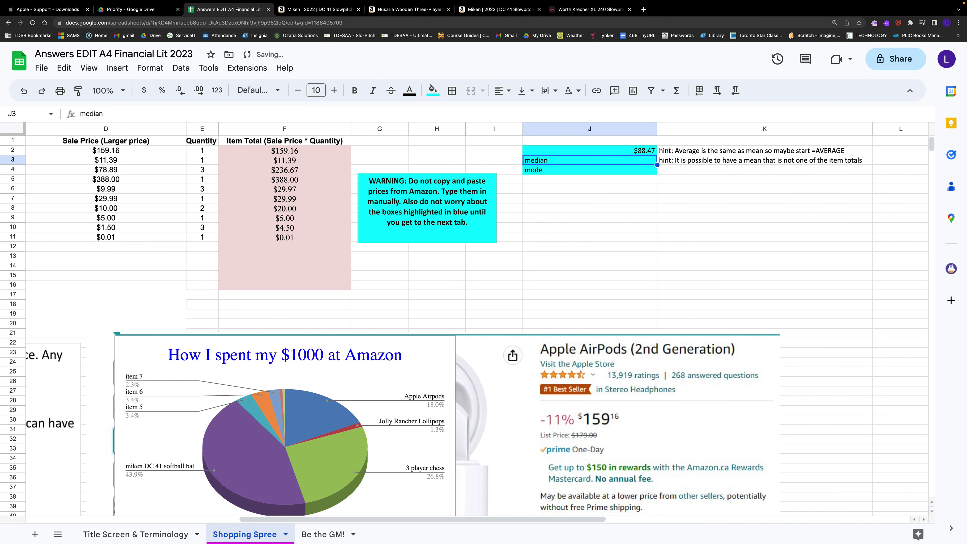
left_click(588, 150)
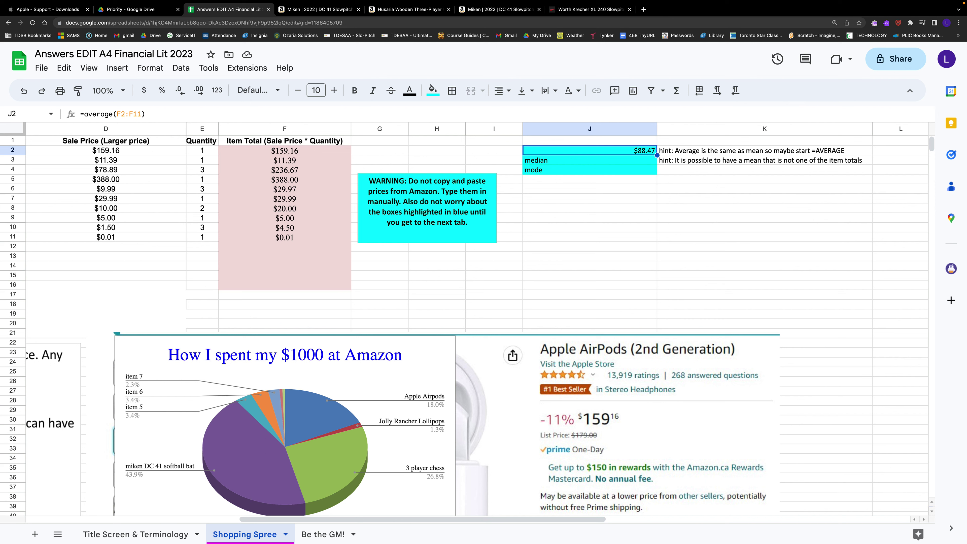
left_click(764, 150)
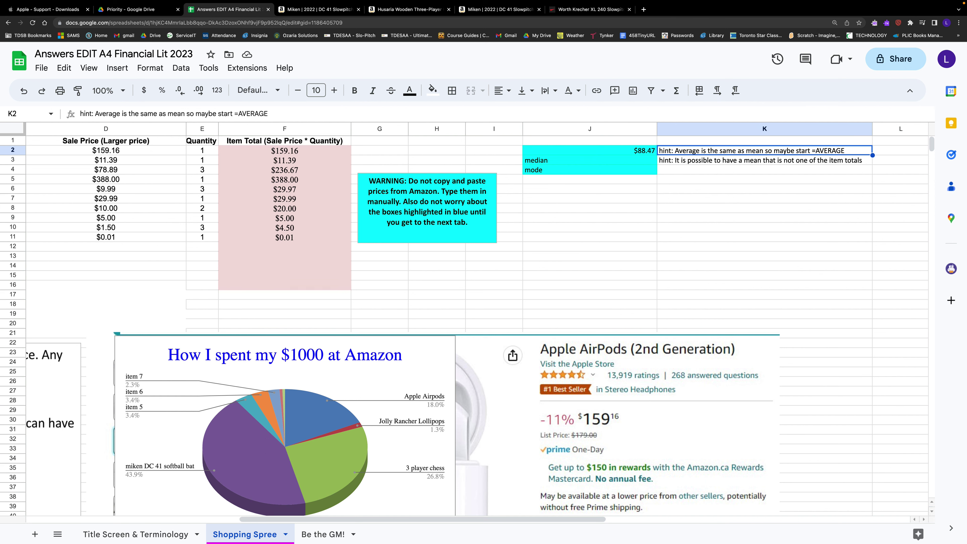
left_click(590, 150)
Step: Replace the median placeholder in J3 with =median(F2:F11) to find the median of the item totals
left_click(589, 160)
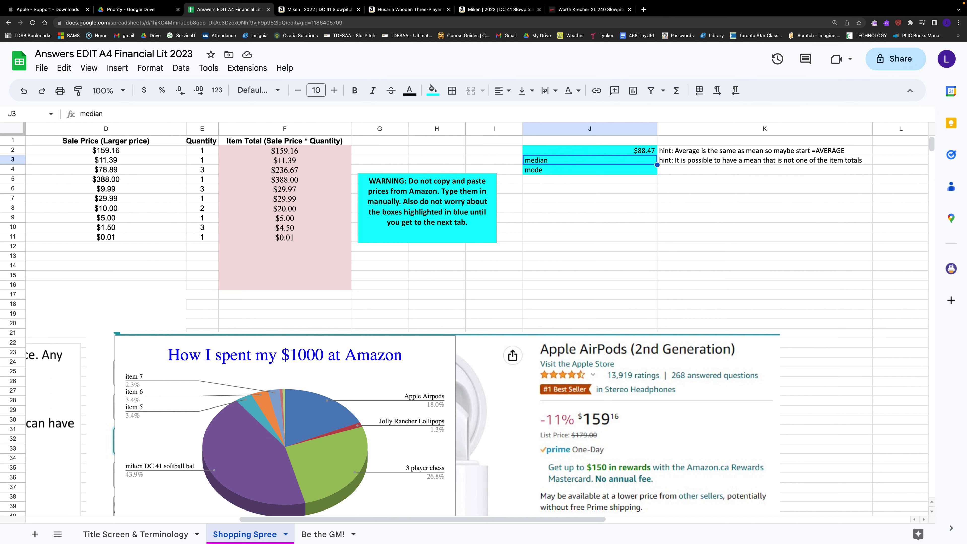
type("=median")
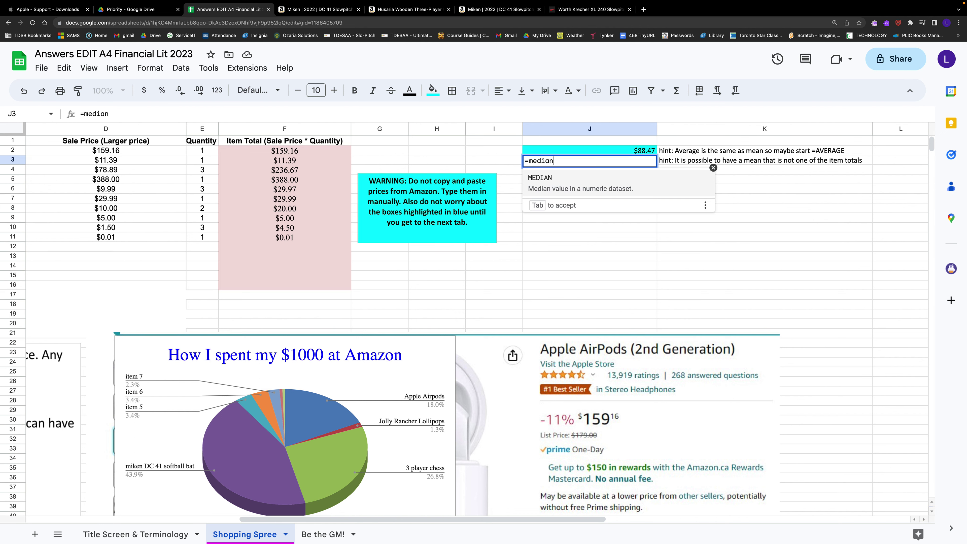
type("(")
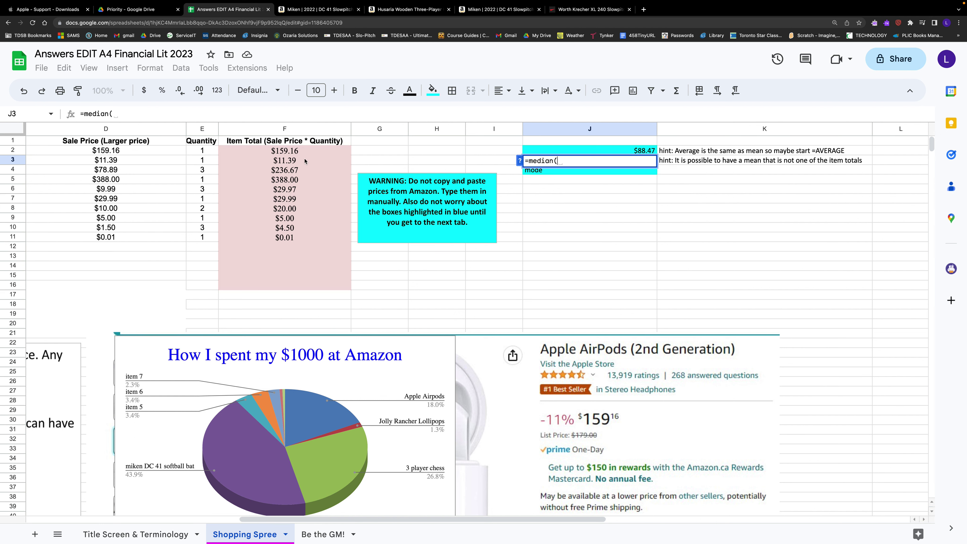
left_click_drag(307, 152, 304, 239)
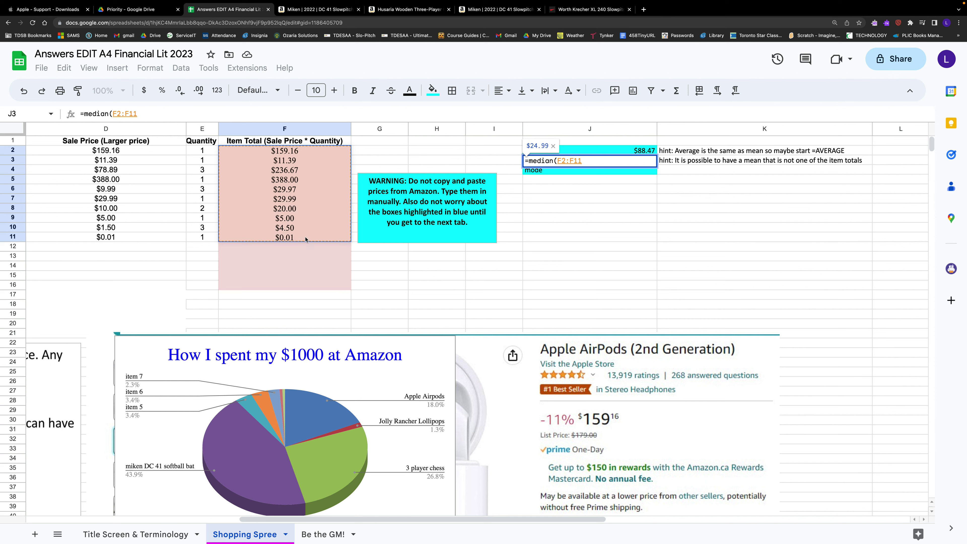
type(")")
key("Return")
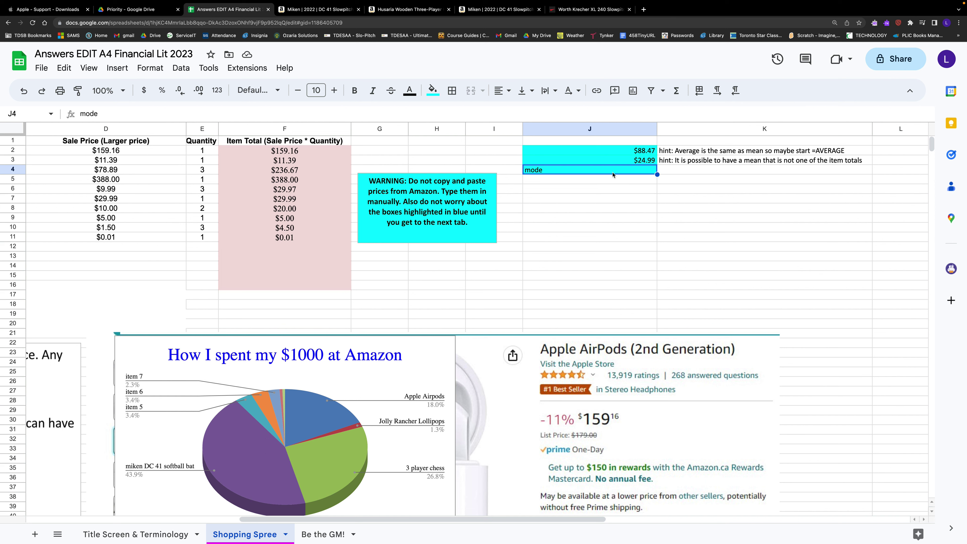
Step: Replace the mode placeholder in J4 with =mode(F2:F11), and check the item totals in column F for repeated values
type("=m")
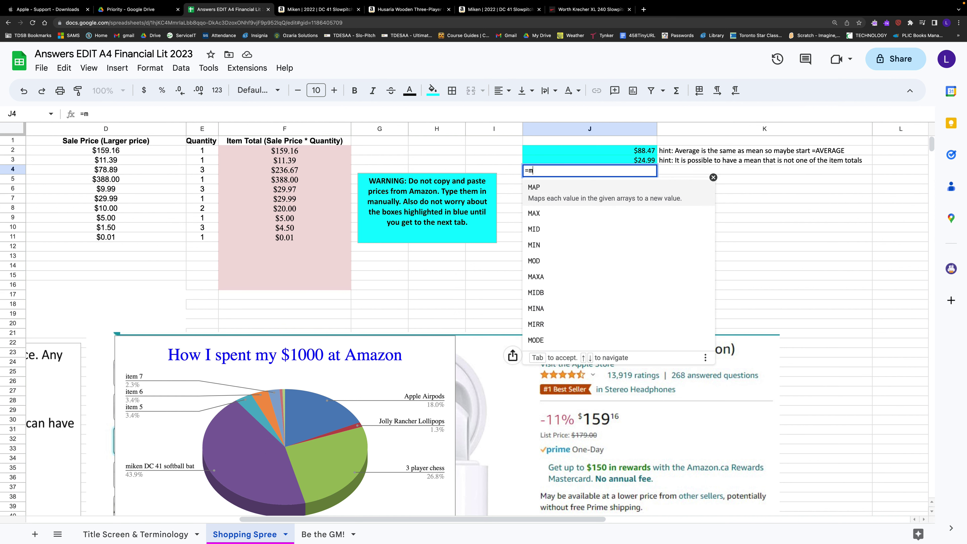
type("ode(")
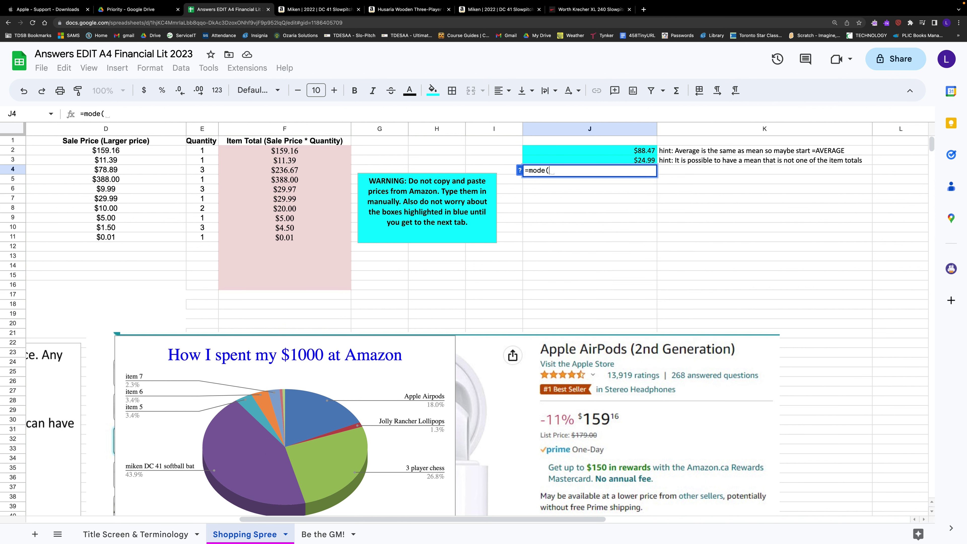
left_click_drag(330, 152, 327, 236)
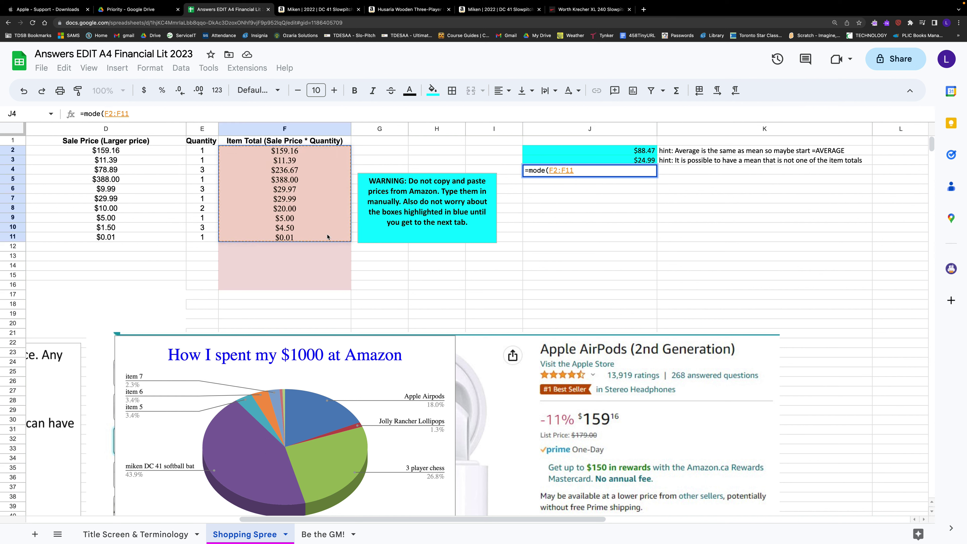
type(")")
key("Return")
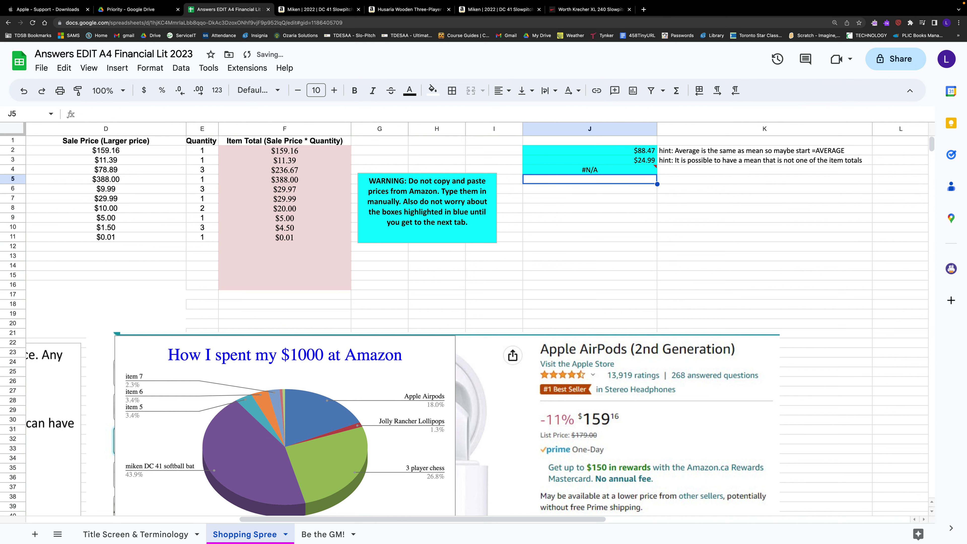
left_click(596, 173)
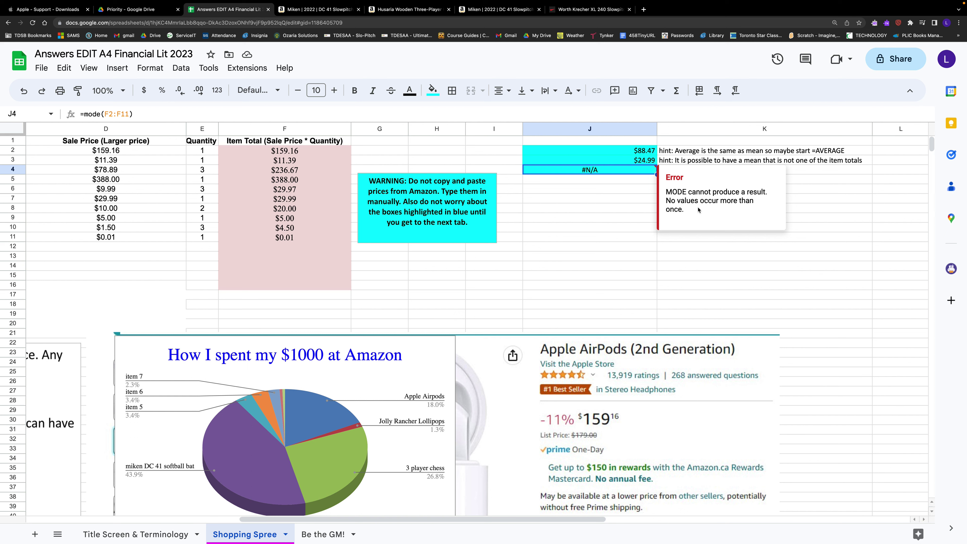
left_click(320, 153)
left_click(319, 160)
left_click(318, 188)
left_click(317, 217)
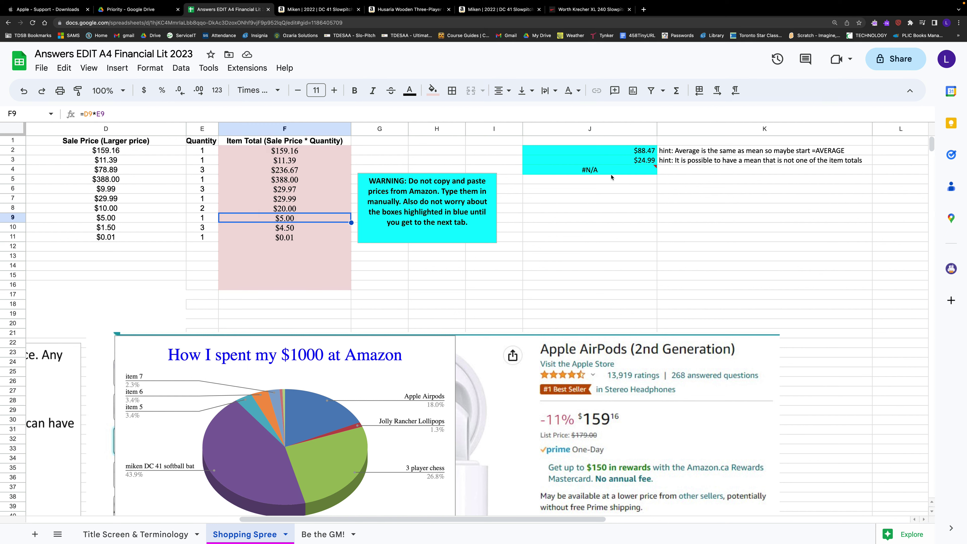
Step: Review the assignment instructions, the grand total formula in B19 and the discount errors in the unused rows
left_click_drag(519, 519, 329, 505)
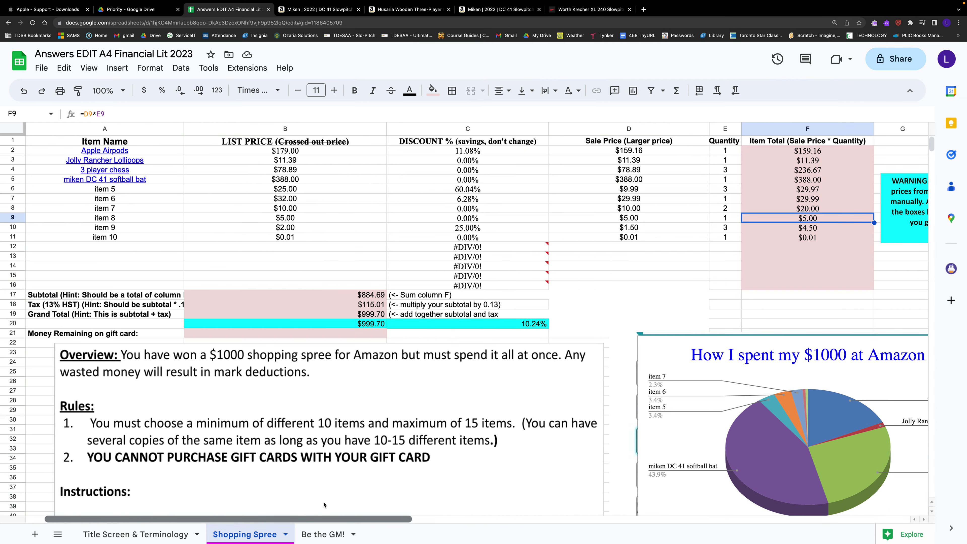
scroll(312, 395, "down", 3)
scroll(312, 395, "down", 3)
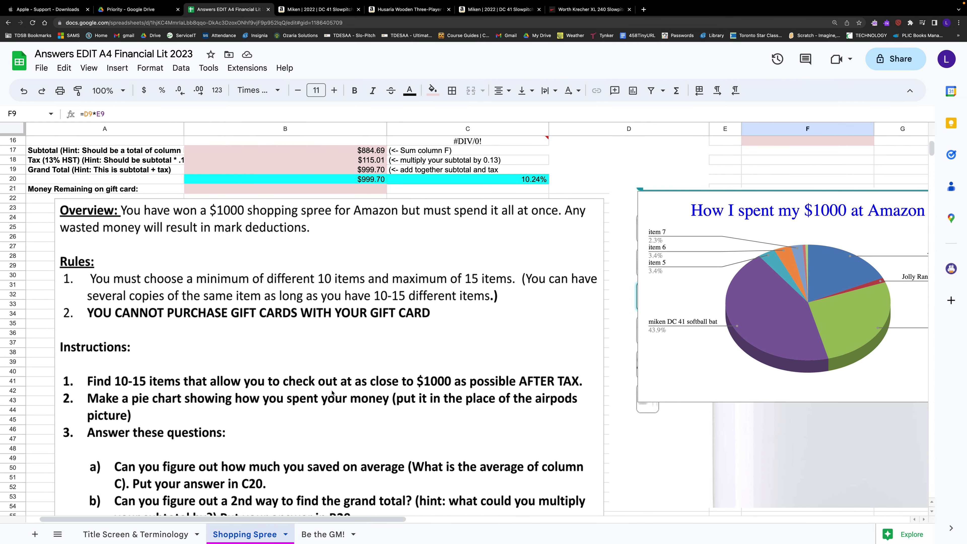
scroll(327, 392, "up", 5)
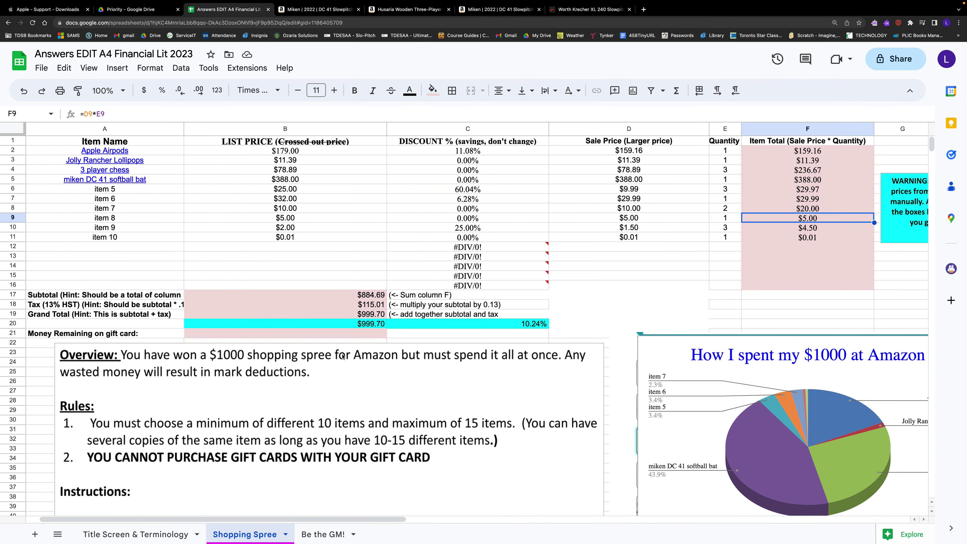
left_click(353, 316)
scroll(366, 345, "down", 3)
scroll(367, 354, "up", 3)
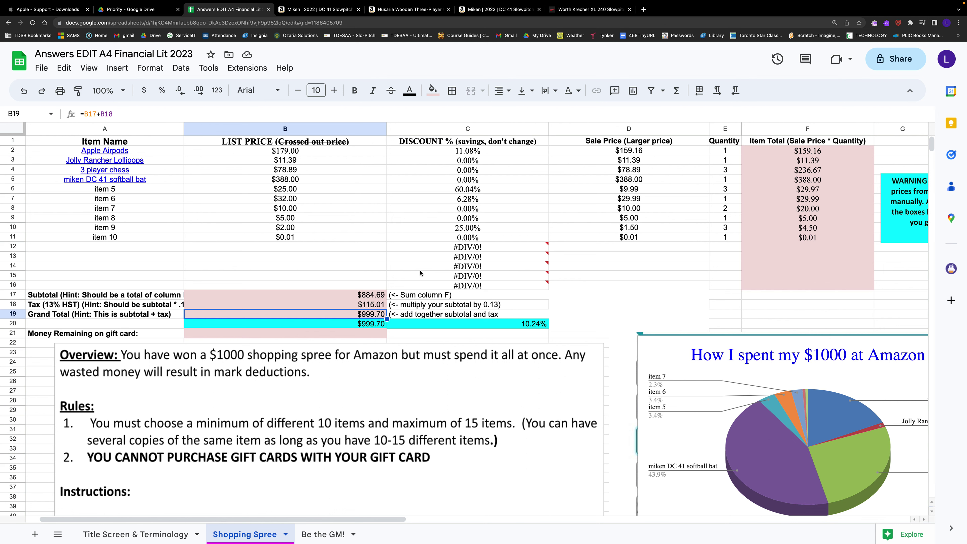
mouse_move(421, 272)
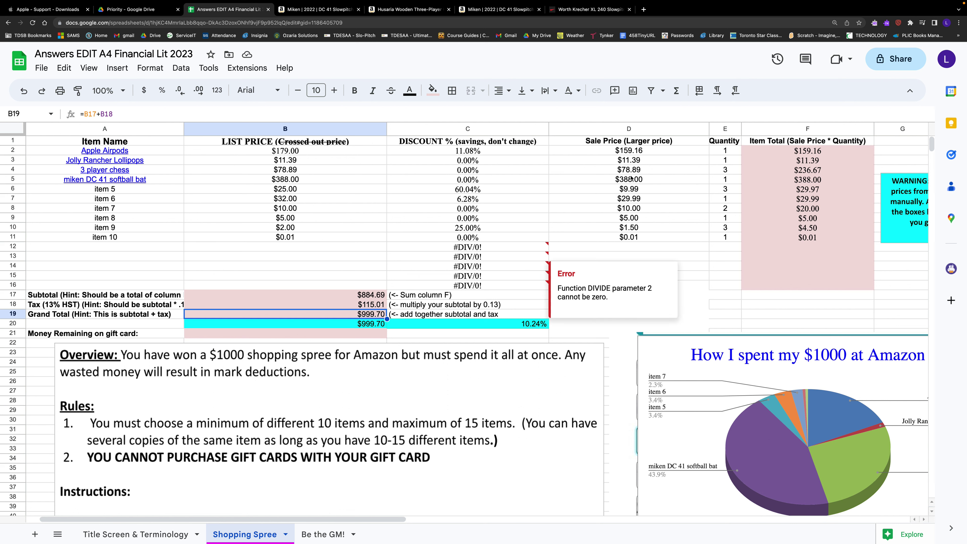